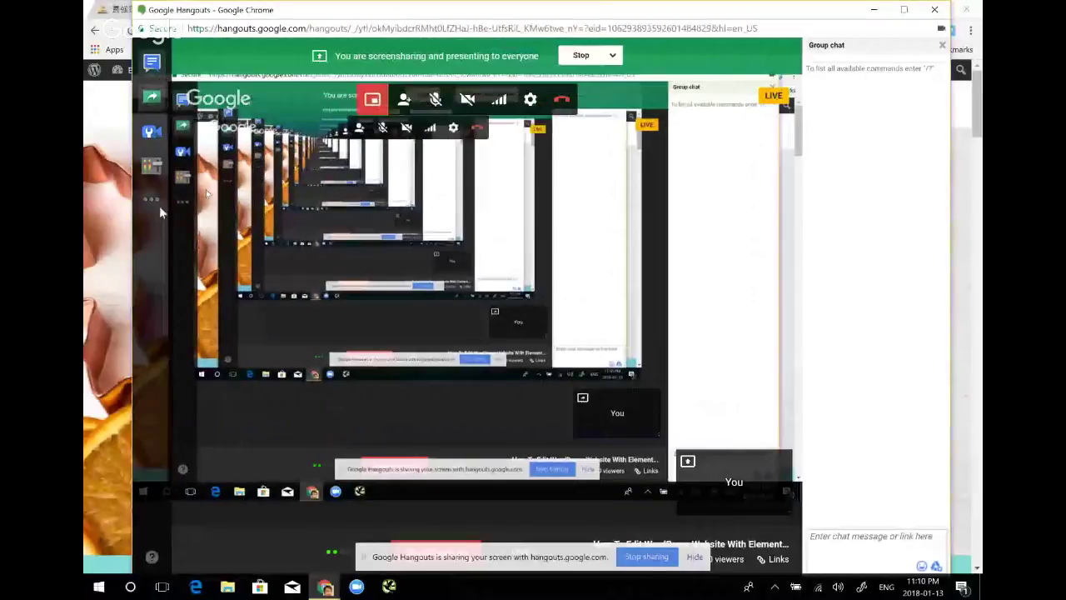
Bring the Chrome window with the East West Wellness homepage in front of Hangouts
{"action": "key", "text": "alt+Tab"}
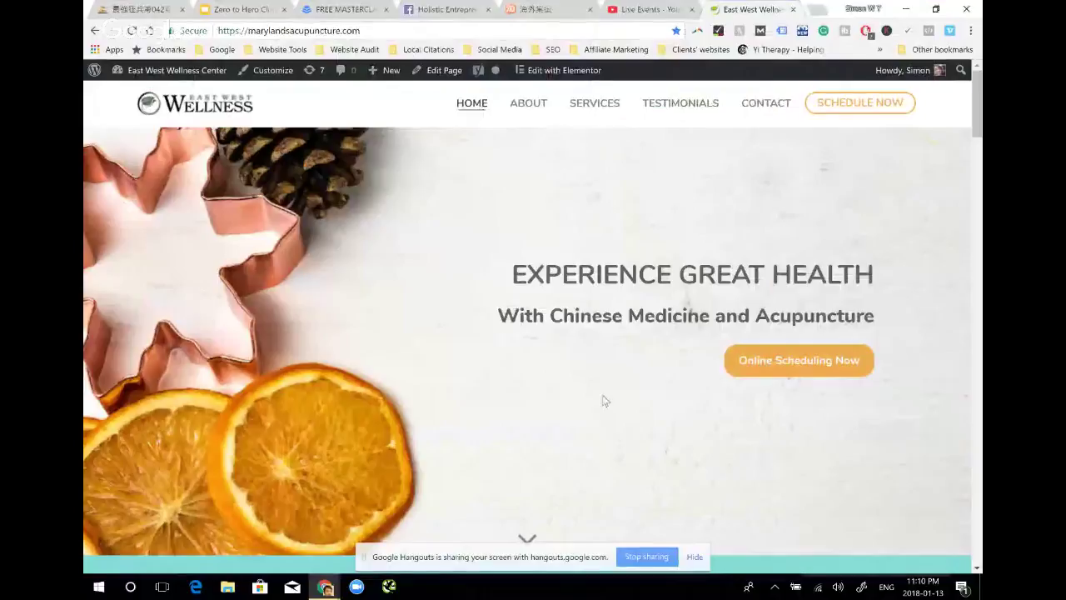
Hide the screen-sharing notice and browse the homepage down to Who We Are and back
{"action": "left_click", "coordinate": [694, 557]}
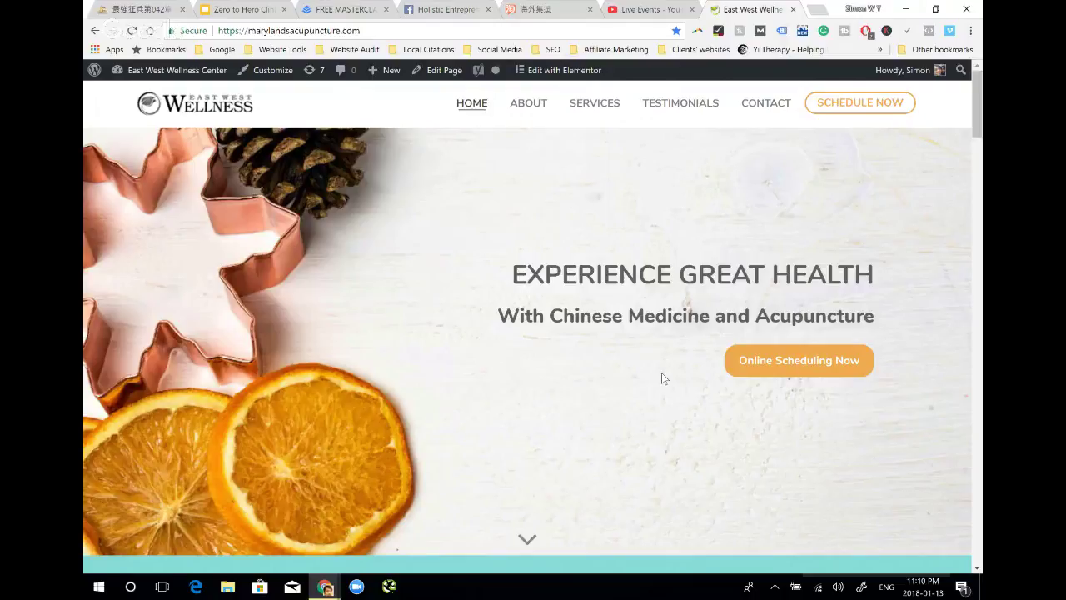
{"action": "scroll", "coordinate": [663, 373], "scroll_direction": "down", "scroll_amount": 4}
{"action": "scroll", "coordinate": [663, 373], "scroll_direction": "down", "scroll_amount": 3}
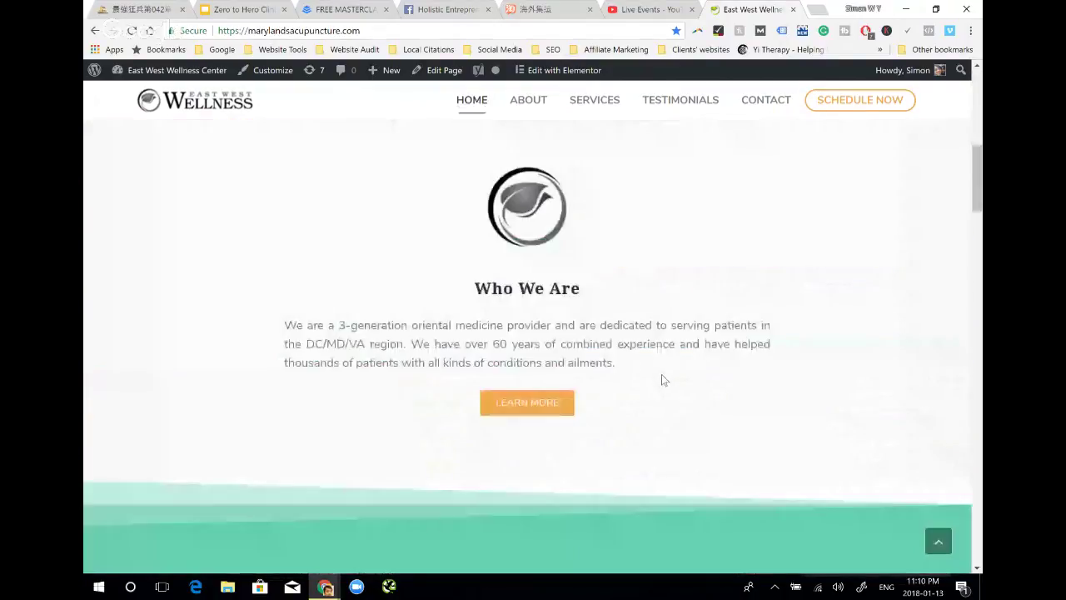
{"action": "scroll", "coordinate": [661, 374], "scroll_direction": "up", "scroll_amount": 7}
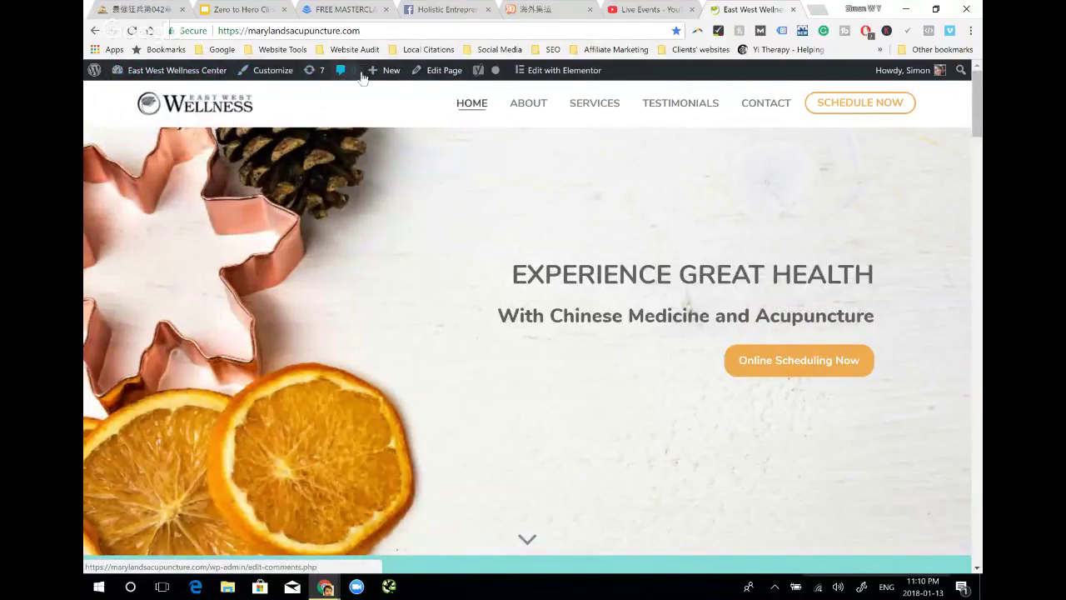
Open the homepage in Elementor, scroll the preview, and collapse the side panel for full width
{"action": "left_click", "coordinate": [539, 72]}
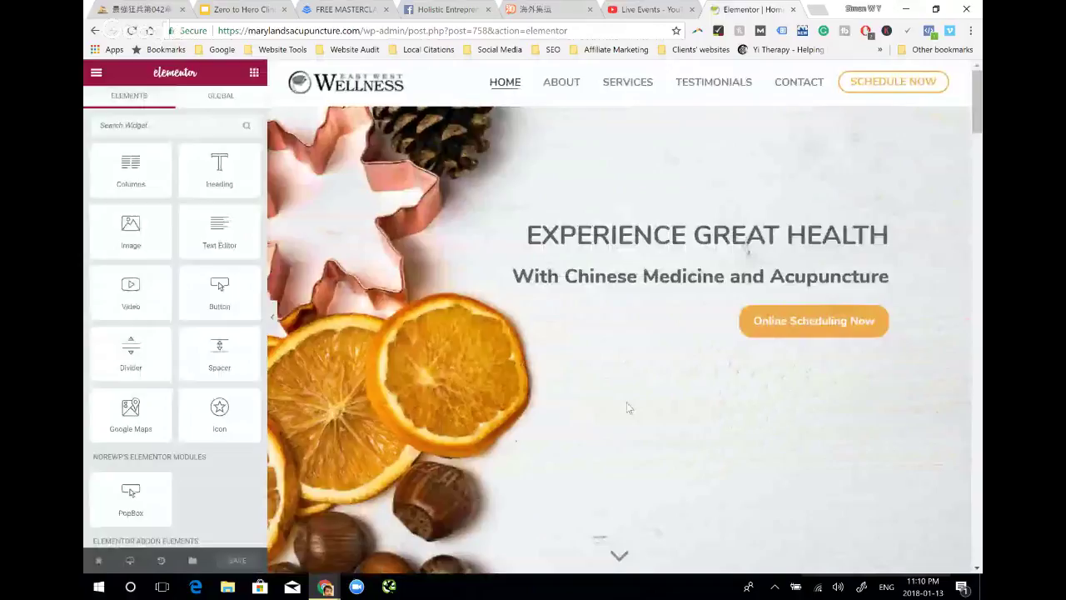
{"action": "scroll", "coordinate": [629, 407], "scroll_direction": "down", "scroll_amount": 2}
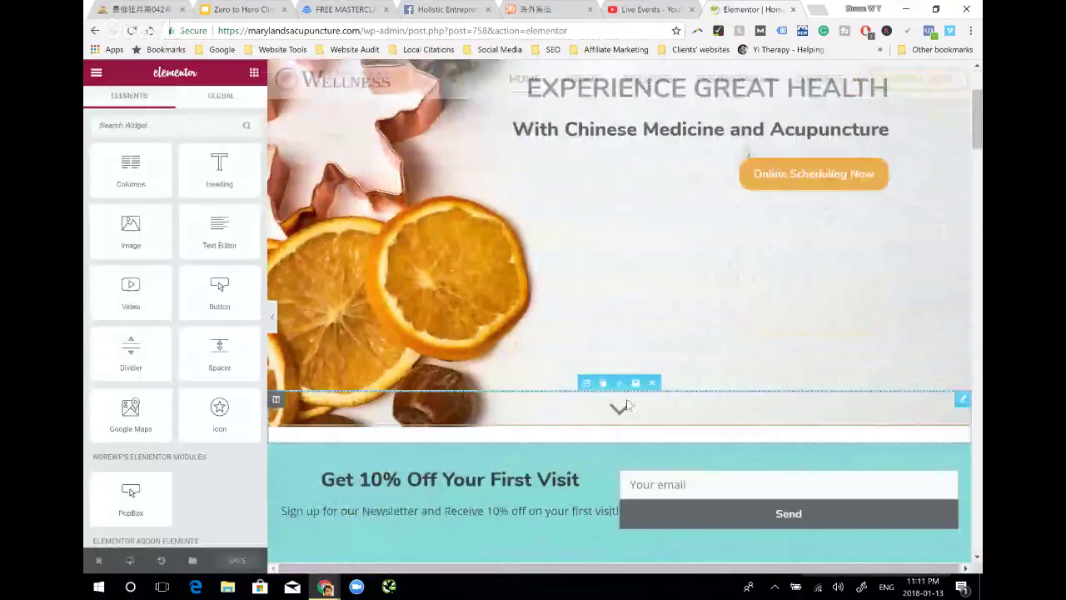
{"action": "scroll", "coordinate": [644, 269], "scroll_direction": "down", "scroll_amount": 1}
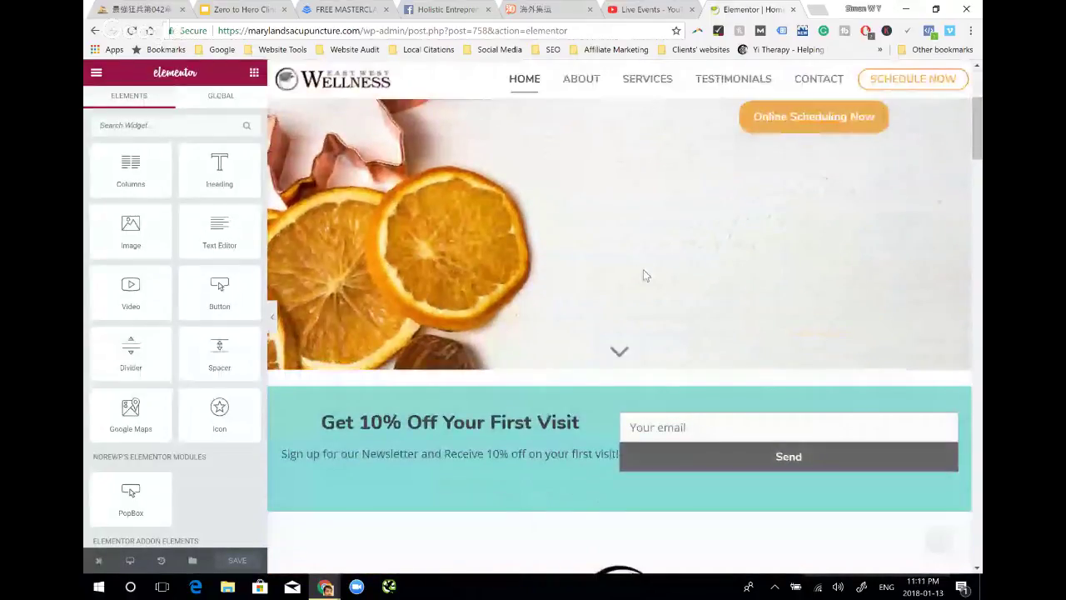
{"action": "scroll", "coordinate": [643, 270], "scroll_direction": "down", "scroll_amount": 1}
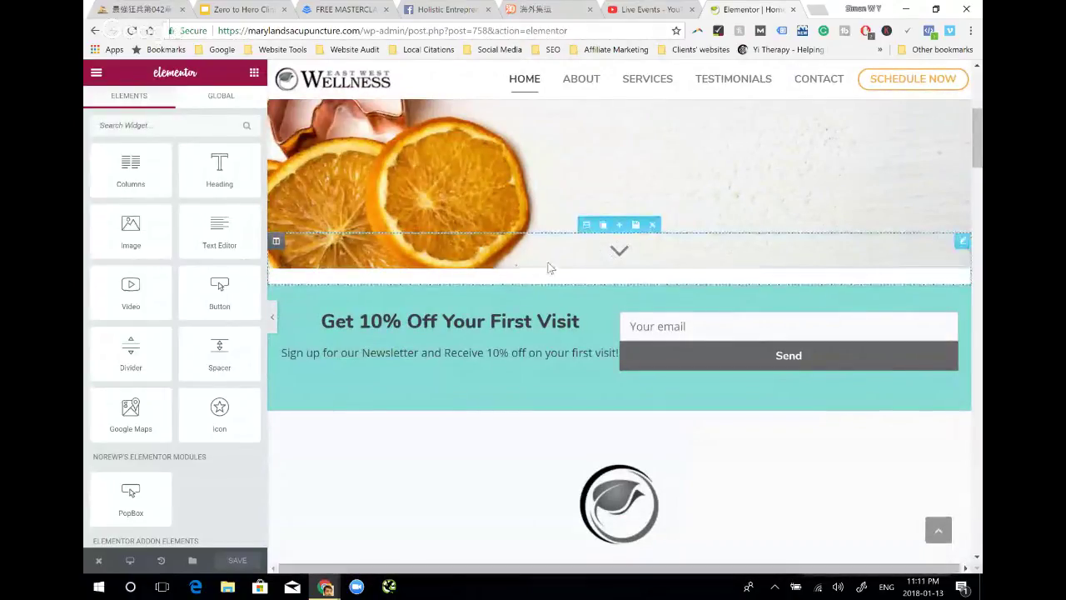
{"action": "mouse_move", "coordinate": [450, 359]}
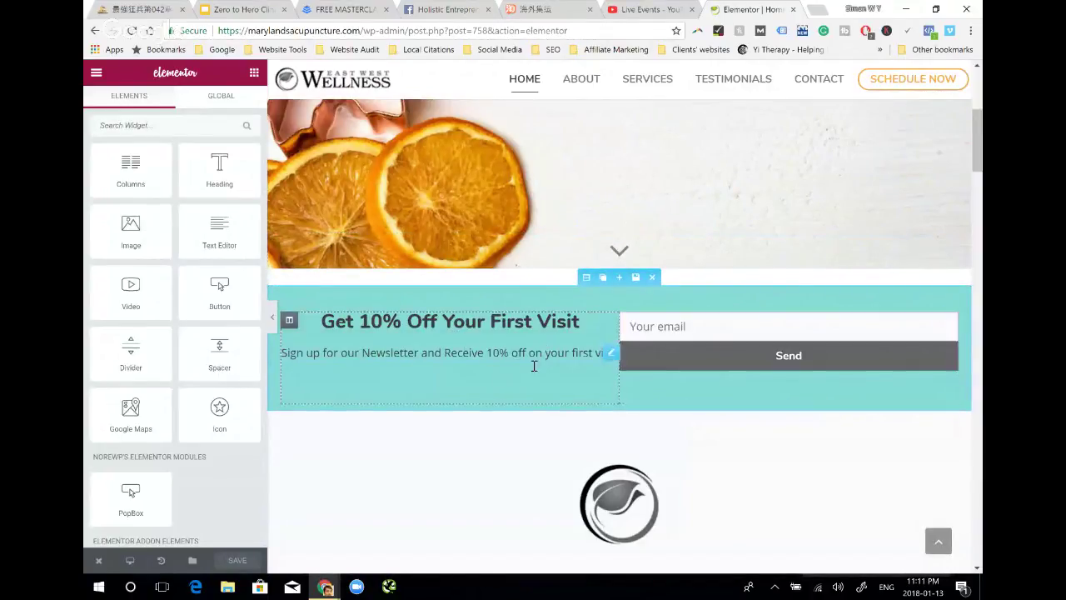
{"action": "left_click", "coordinate": [273, 317]}
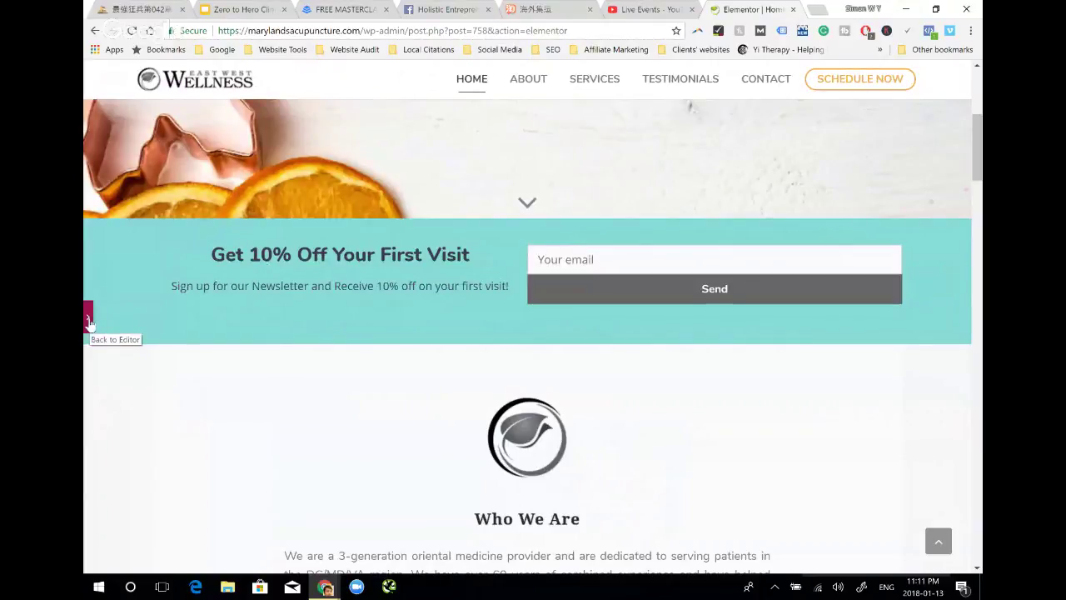
{"action": "left_click", "coordinate": [89, 319]}
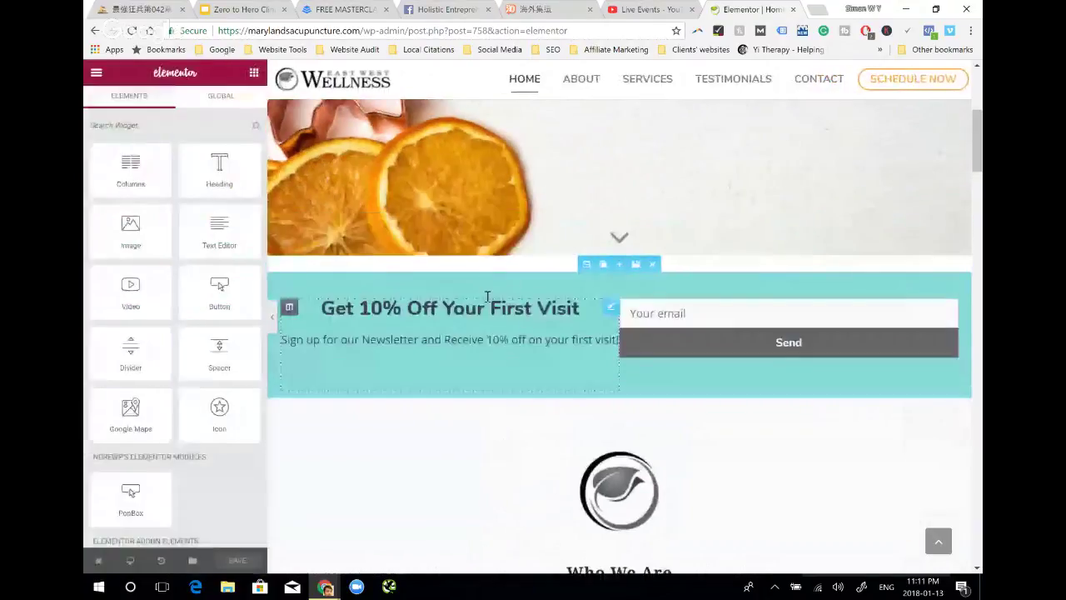
{"action": "left_click", "coordinate": [487, 302]}
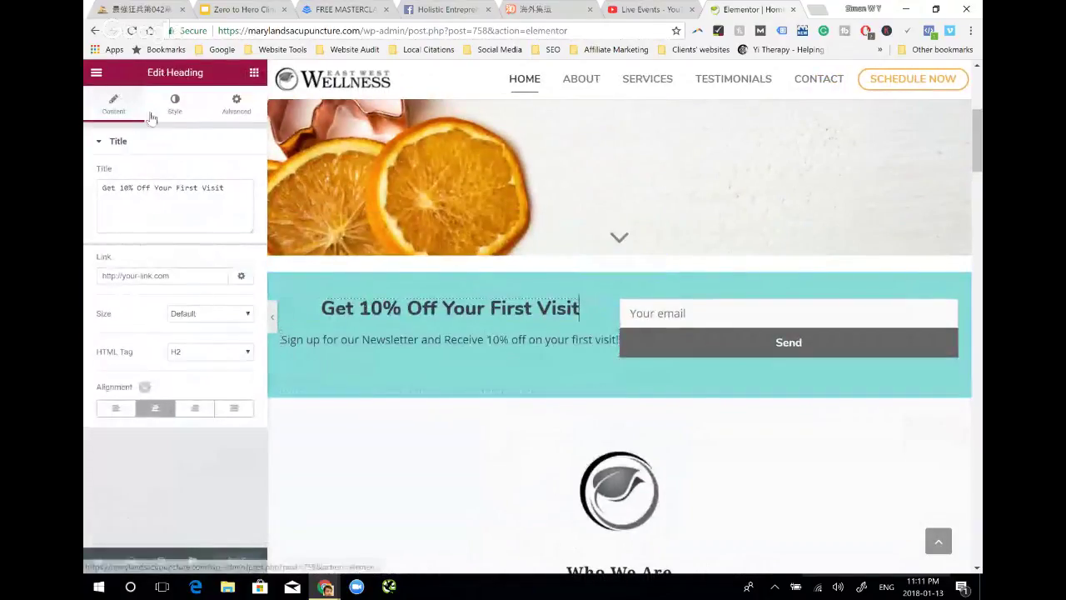
{"action": "left_click", "coordinate": [177, 108]}
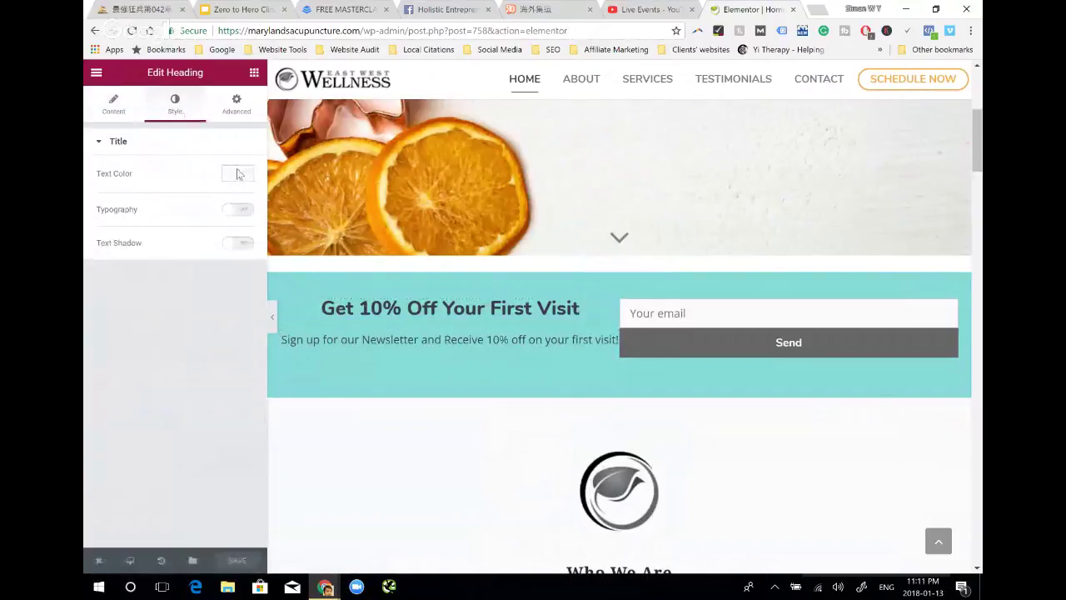
{"action": "left_click", "coordinate": [239, 175]}
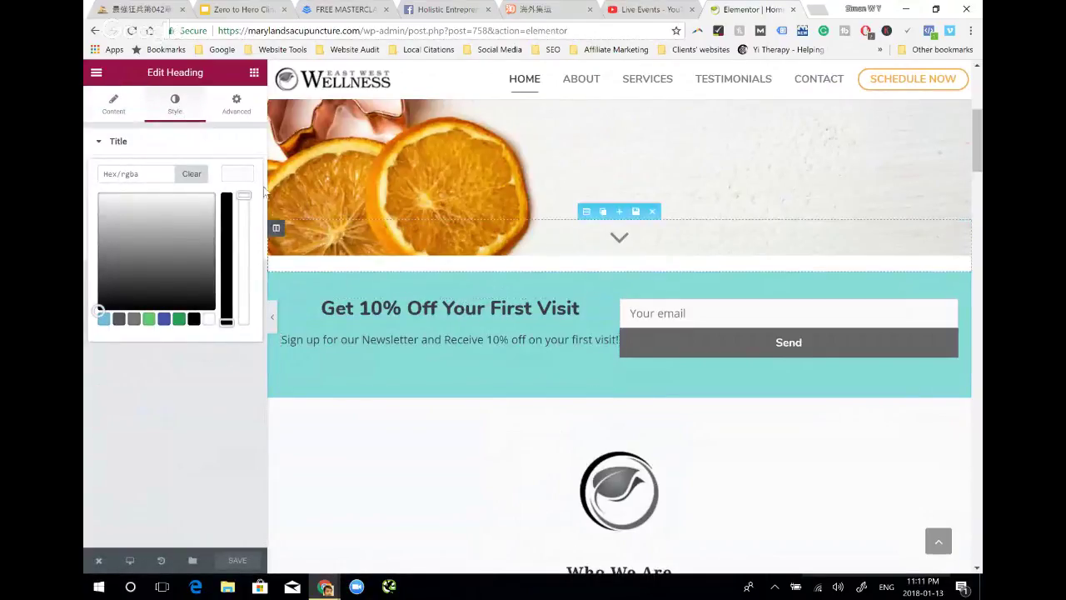
{"action": "mouse_move", "coordinate": [586, 206]}
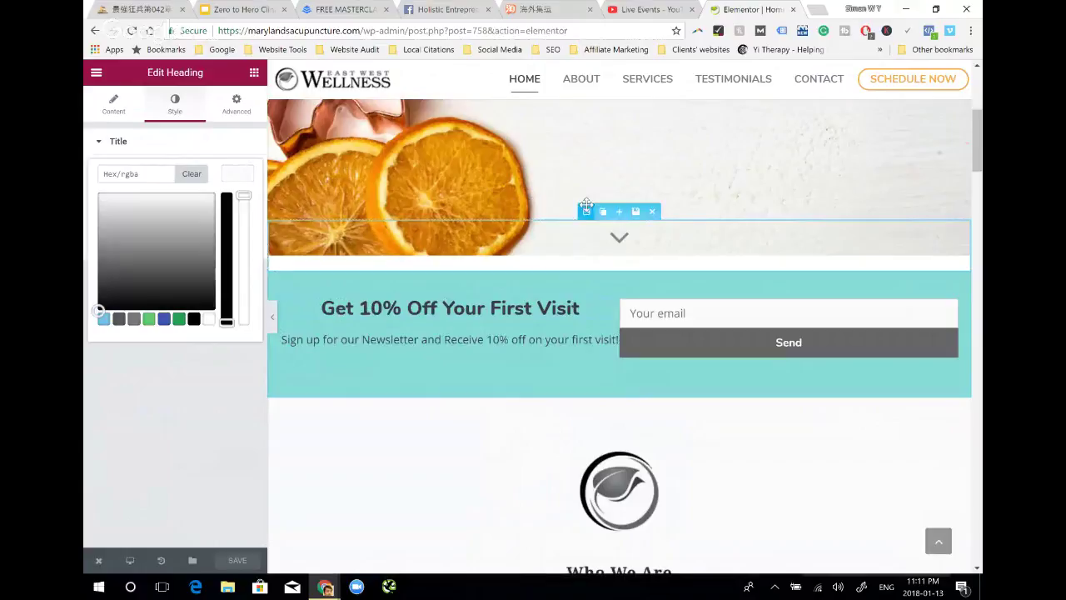
{"action": "left_click", "coordinate": [587, 212]}
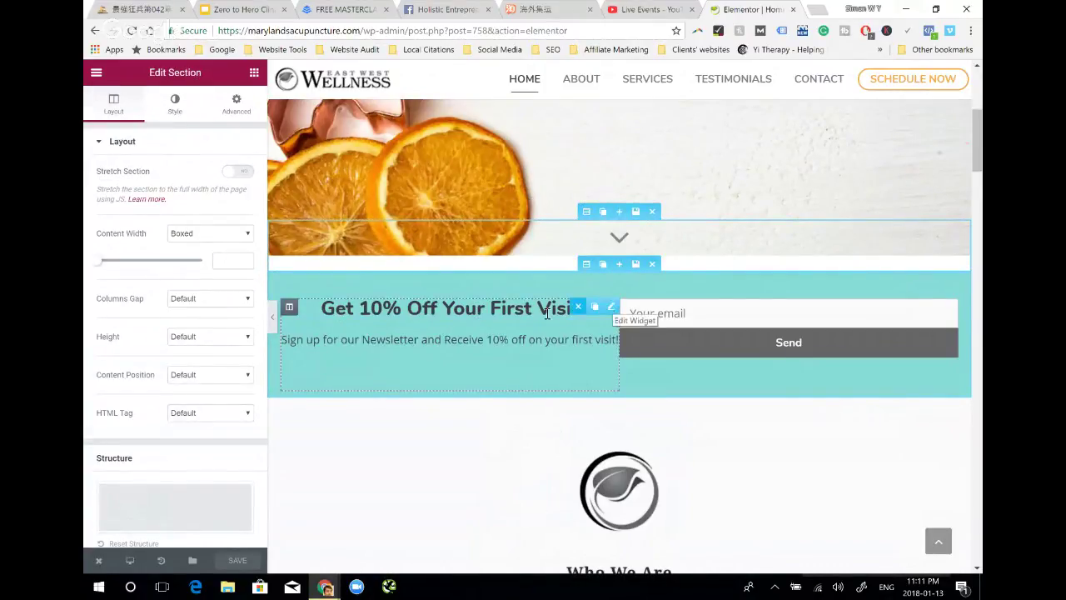
{"action": "mouse_move", "coordinate": [450, 343]}
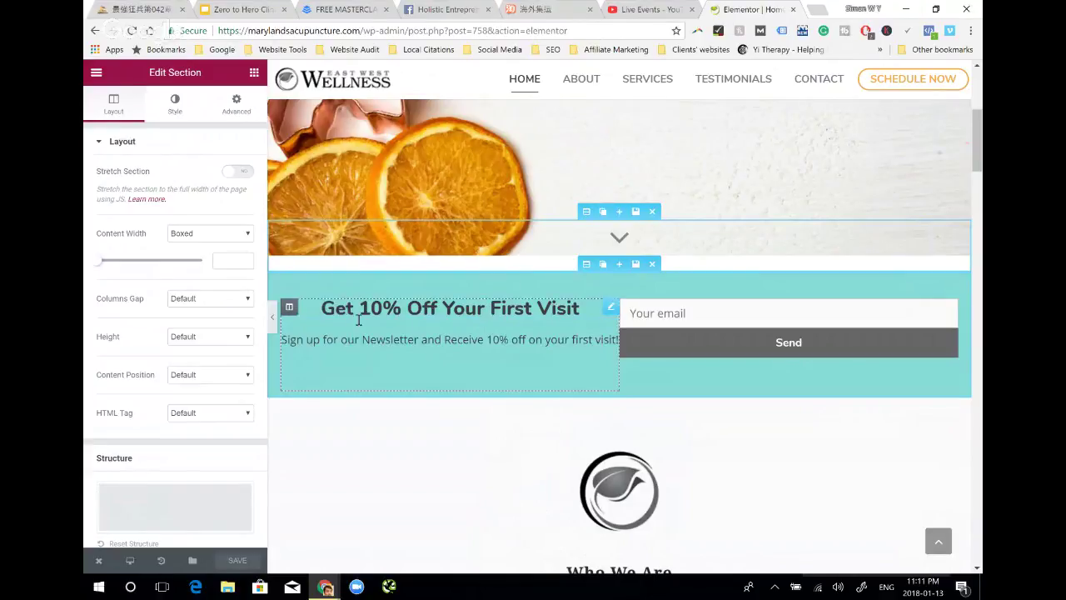
{"action": "left_click", "coordinate": [350, 308]}
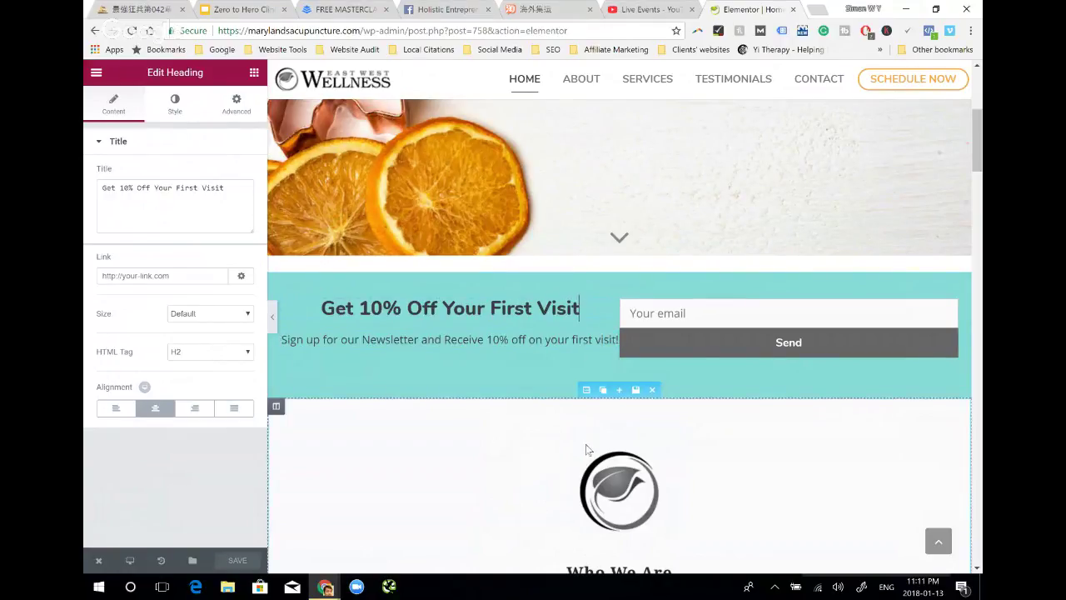
{"action": "scroll", "coordinate": [646, 356], "scroll_direction": "up", "scroll_amount": 1}
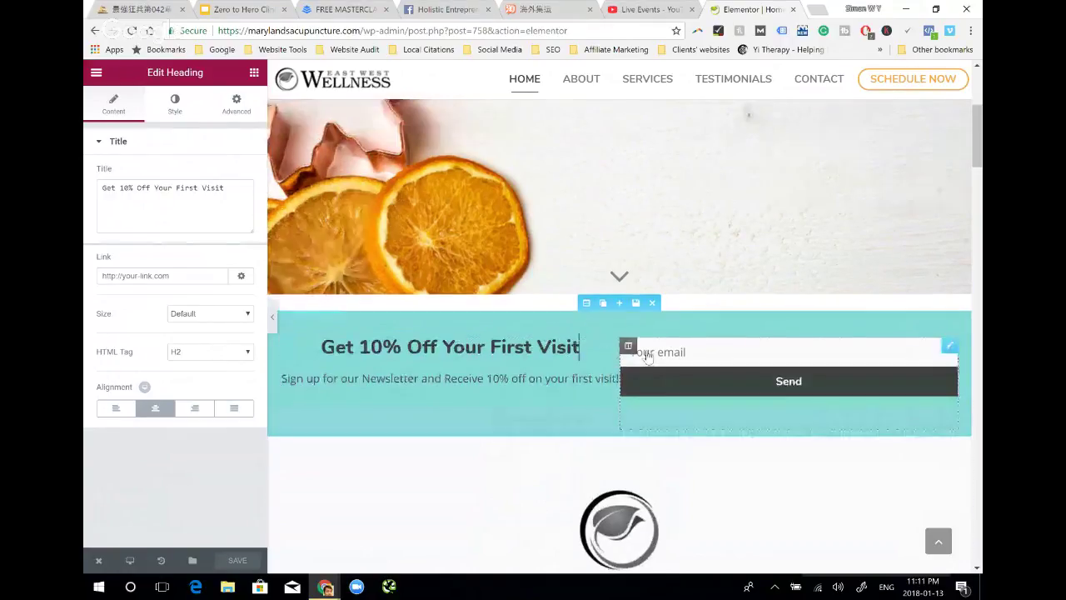
{"action": "scroll", "coordinate": [648, 356], "scroll_direction": "up", "scroll_amount": 5}
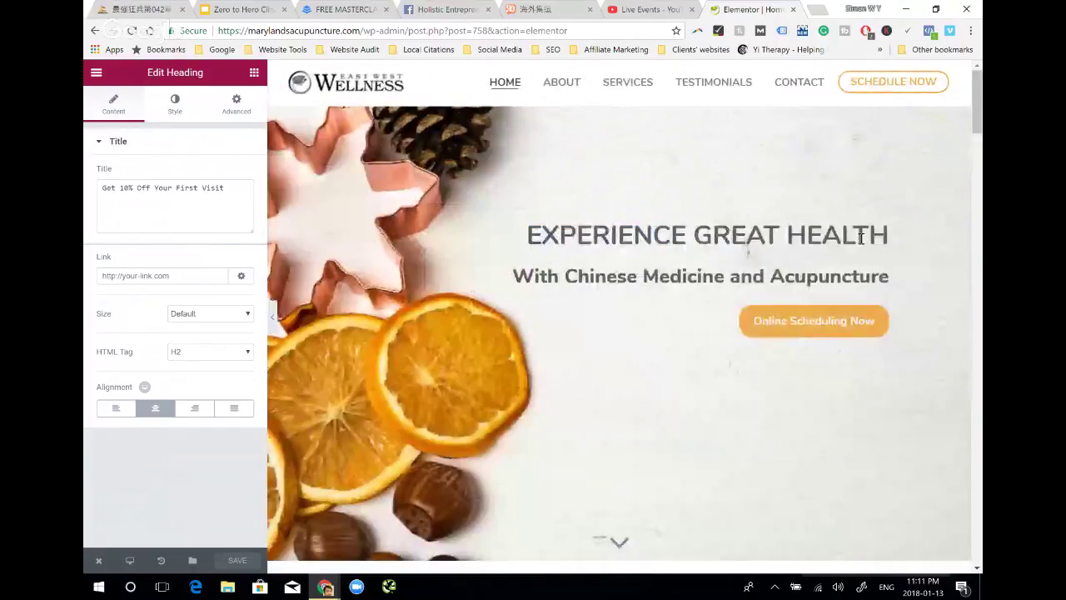
Select the hero heading text 'EXPERIENCE GREAT HEALTH'
{"action": "left_click_drag", "start_coordinate": [896, 241], "coordinate": [520, 237]}
{"action": "left_click", "coordinate": [513, 331]}
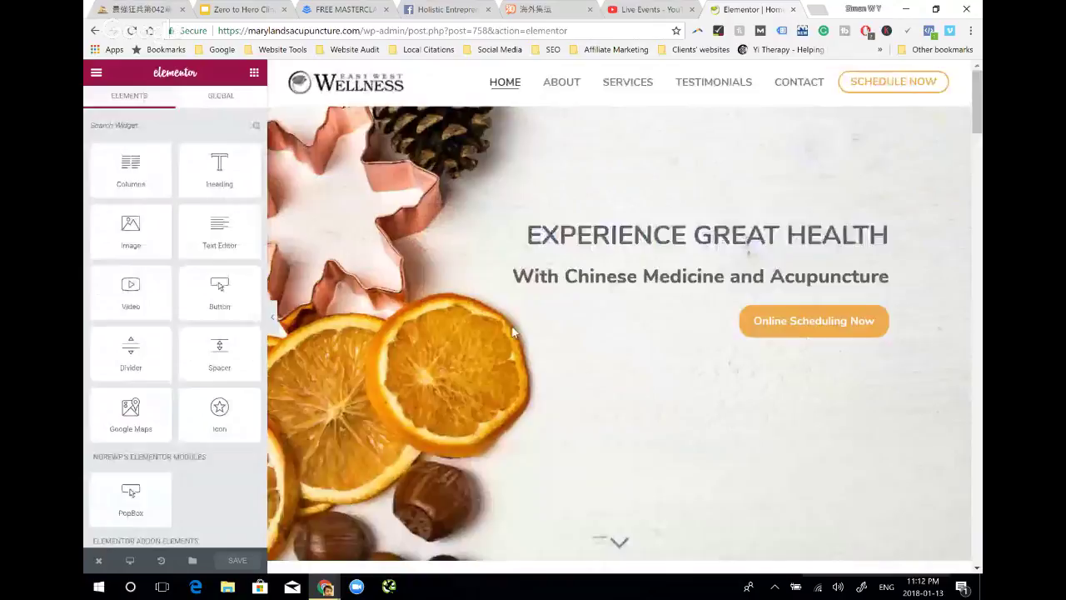
{"action": "scroll", "coordinate": [513, 334], "scroll_direction": "down", "scroll_amount": 2}
{"action": "scroll", "coordinate": [514, 336], "scroll_direction": "up", "scroll_amount": 2}
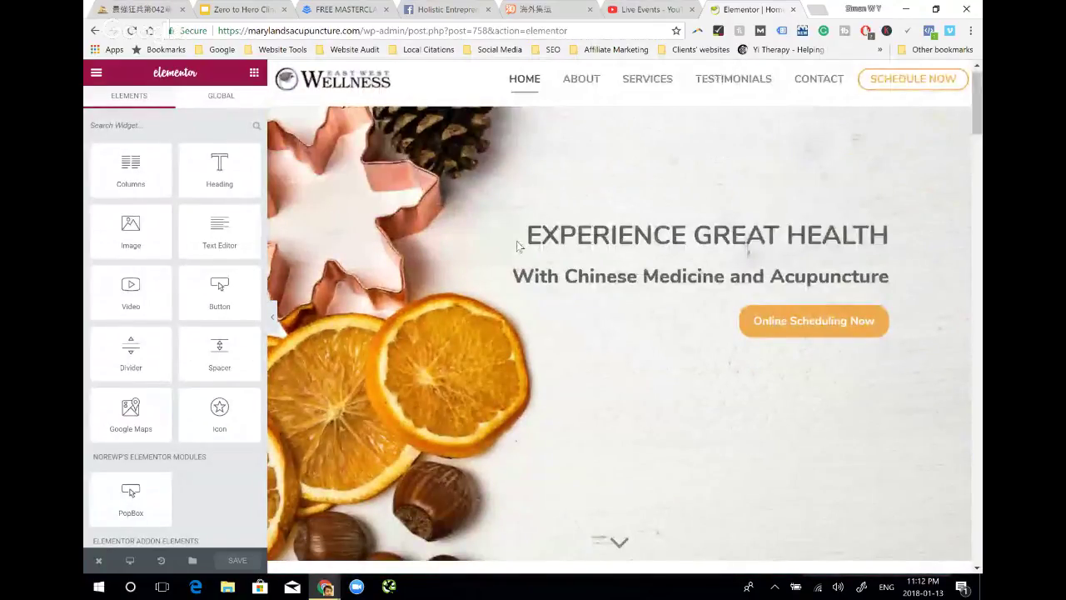
{"action": "left_click_drag", "start_coordinate": [526, 236], "coordinate": [886, 234]}
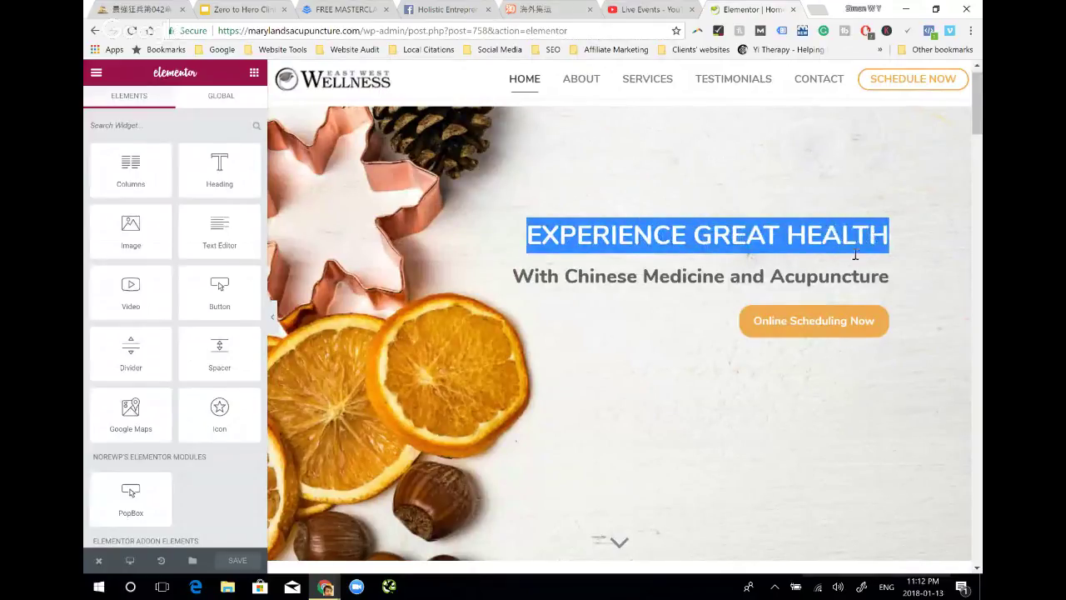
Open the settings of the 'Get 10% Off Your First Visit' heading in the newsletter band
{"action": "scroll", "coordinate": [457, 325], "scroll_direction": "down", "scroll_amount": 1}
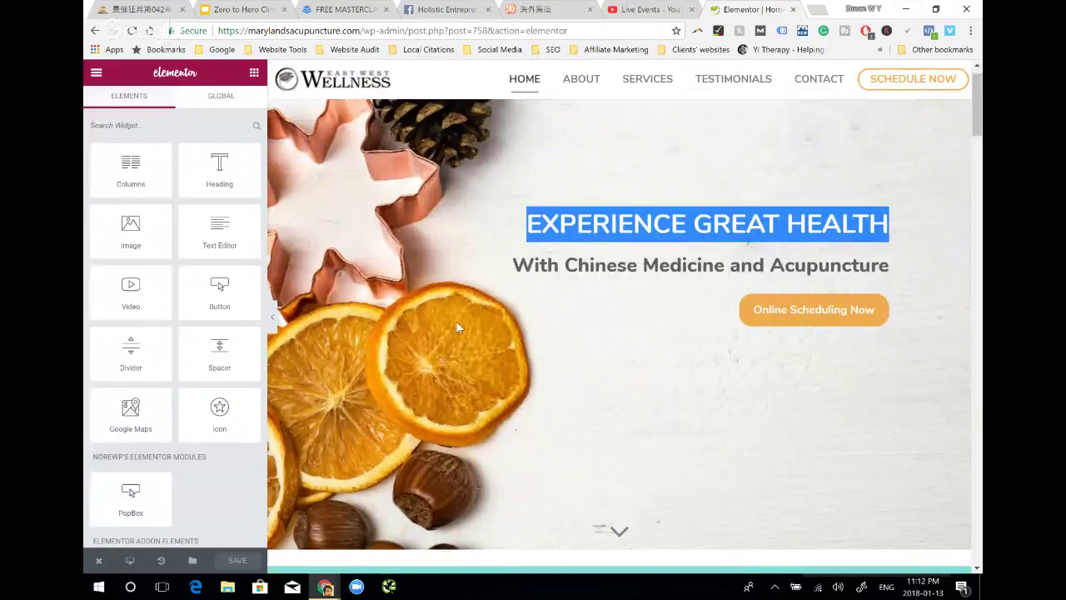
{"action": "scroll", "coordinate": [456, 325], "scroll_direction": "down", "scroll_amount": 1}
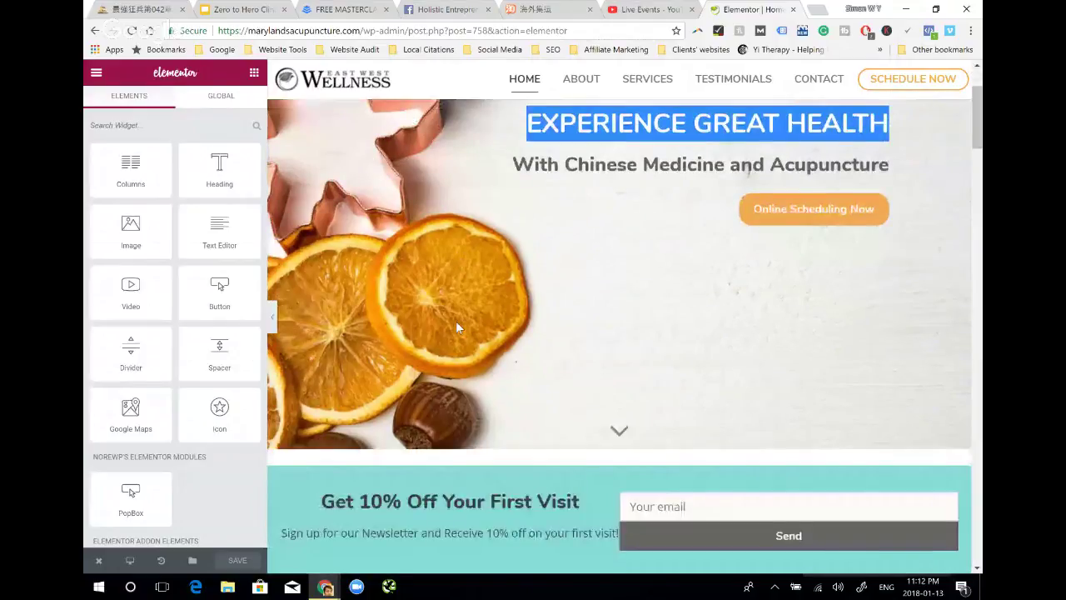
{"action": "scroll", "coordinate": [457, 325], "scroll_direction": "down", "scroll_amount": 2}
{"action": "left_click", "coordinate": [339, 361]}
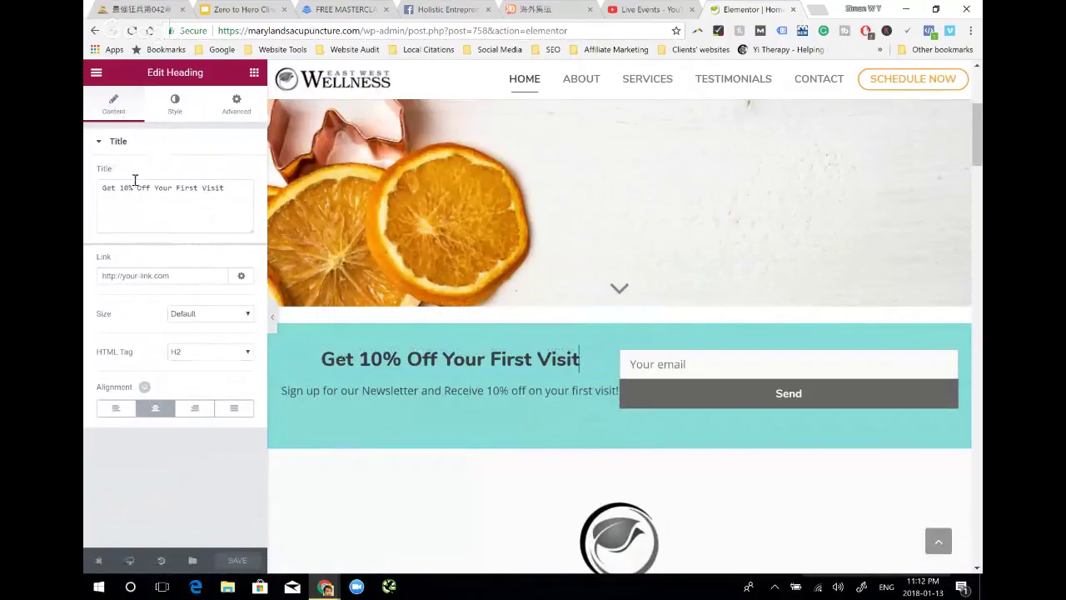
Make the 'Get 10% Off Your First Visit' heading text white and preview it full width
{"action": "left_click_drag", "start_coordinate": [104, 193], "coordinate": [240, 195]}
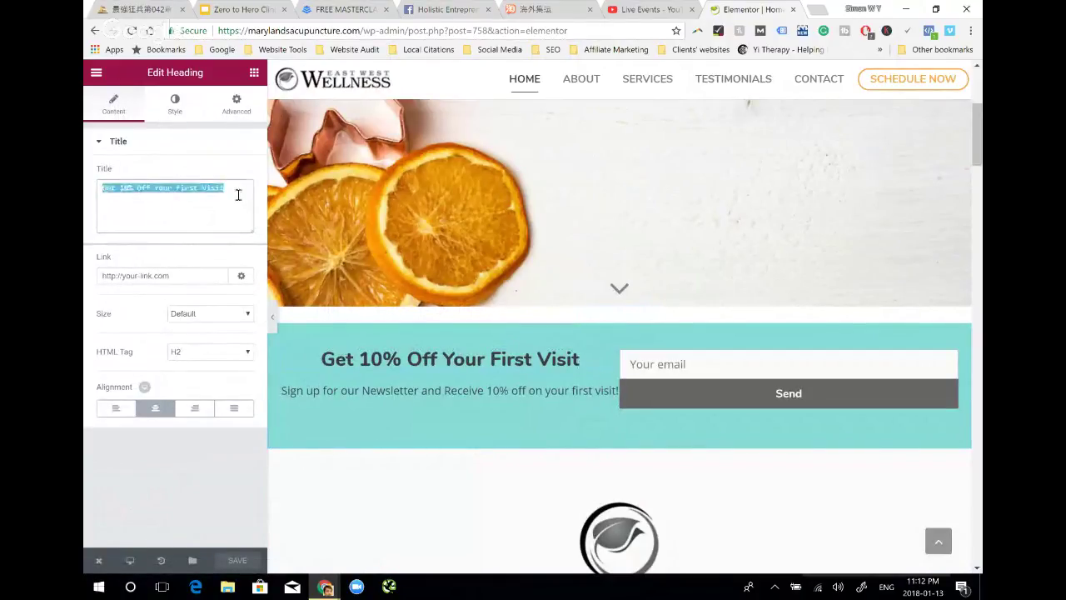
{"action": "left_click", "coordinate": [239, 195]}
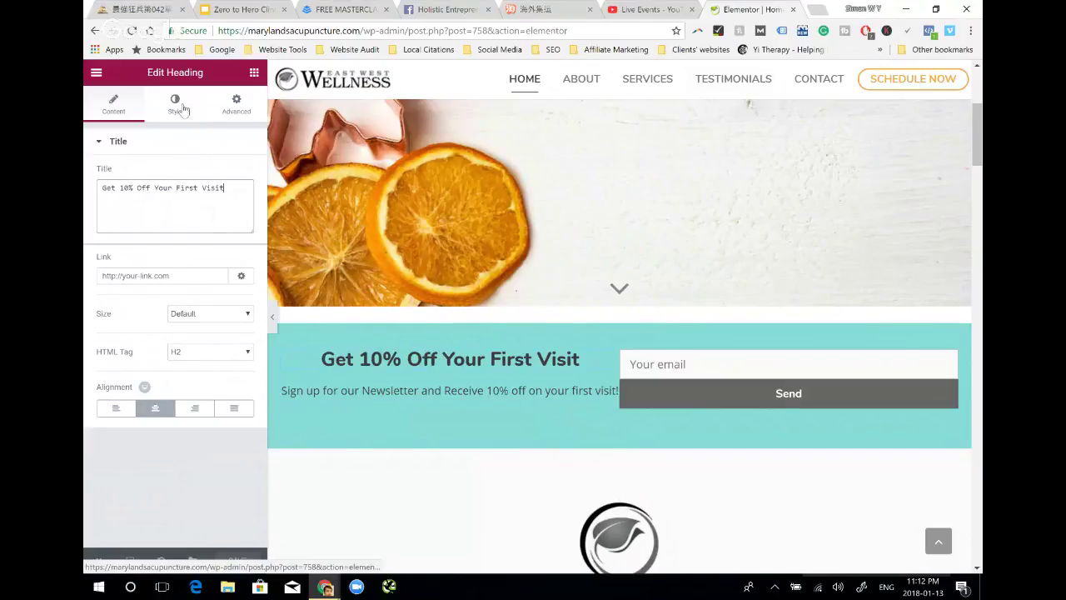
{"action": "left_click", "coordinate": [178, 107]}
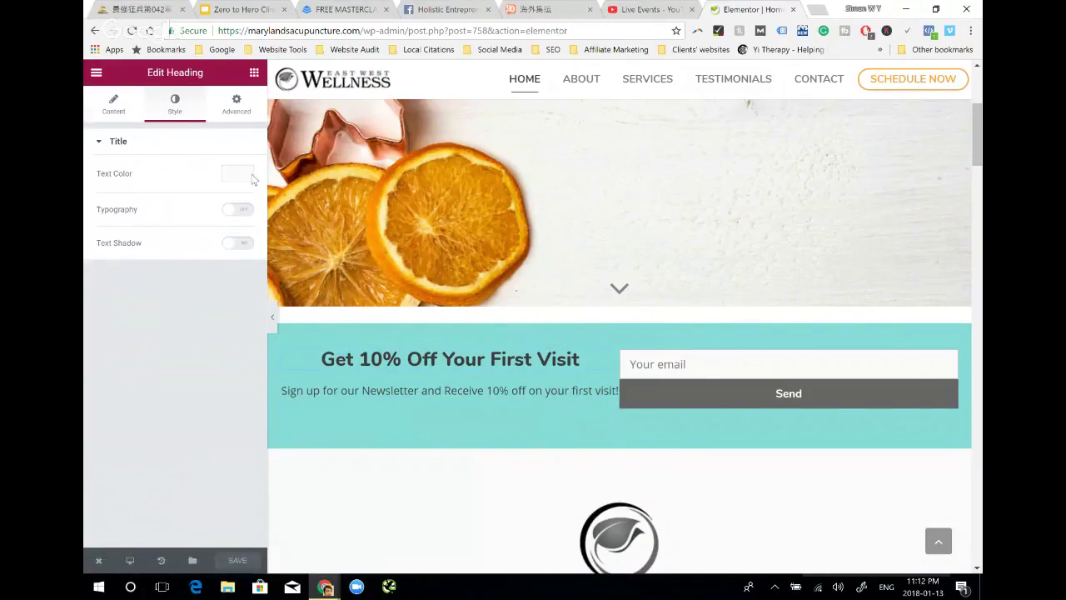
{"action": "left_click", "coordinate": [233, 173]}
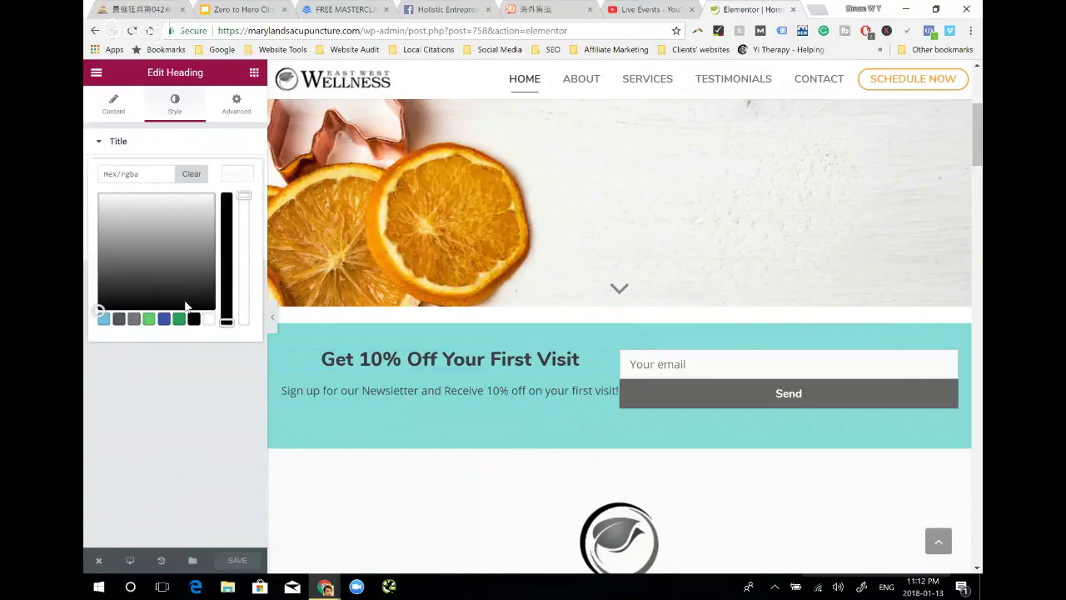
{"action": "left_click_drag", "start_coordinate": [141, 243], "coordinate": [93, 155]}
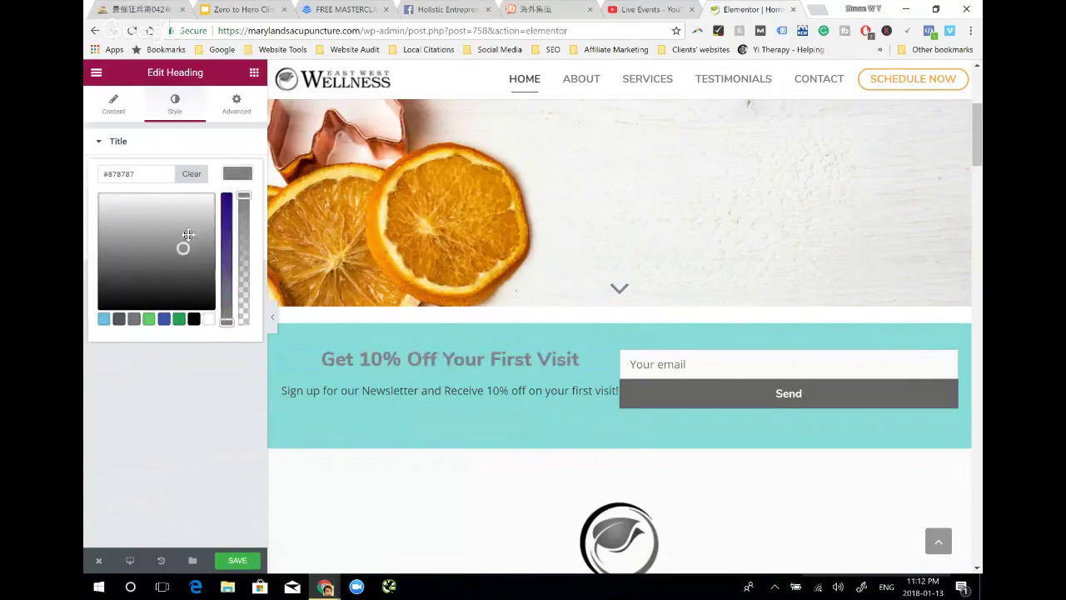
{"action": "left_click", "coordinate": [93, 156]}
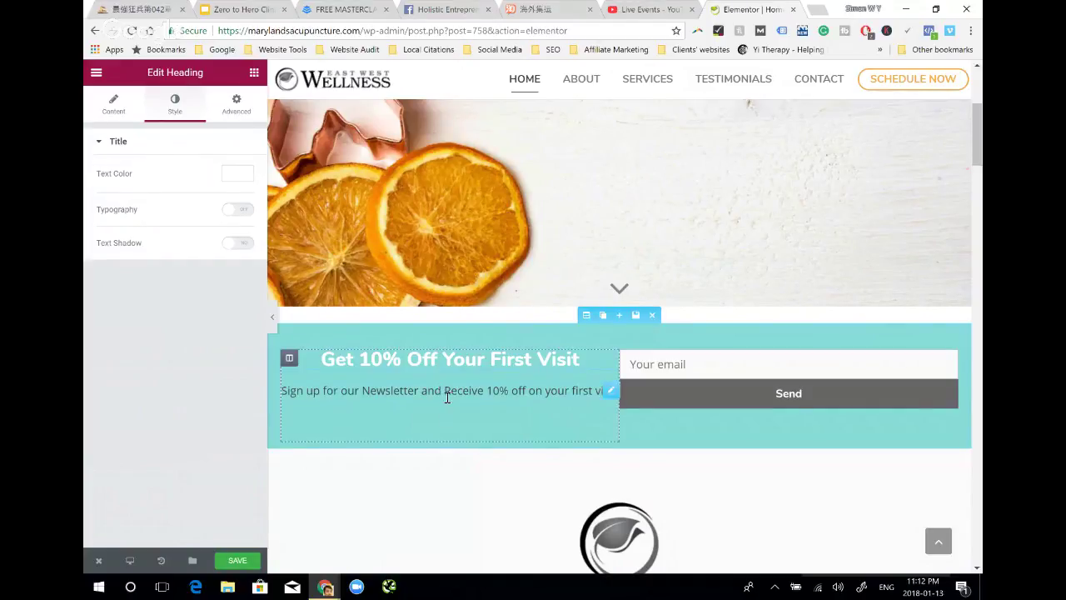
{"action": "left_click", "coordinate": [272, 316]}
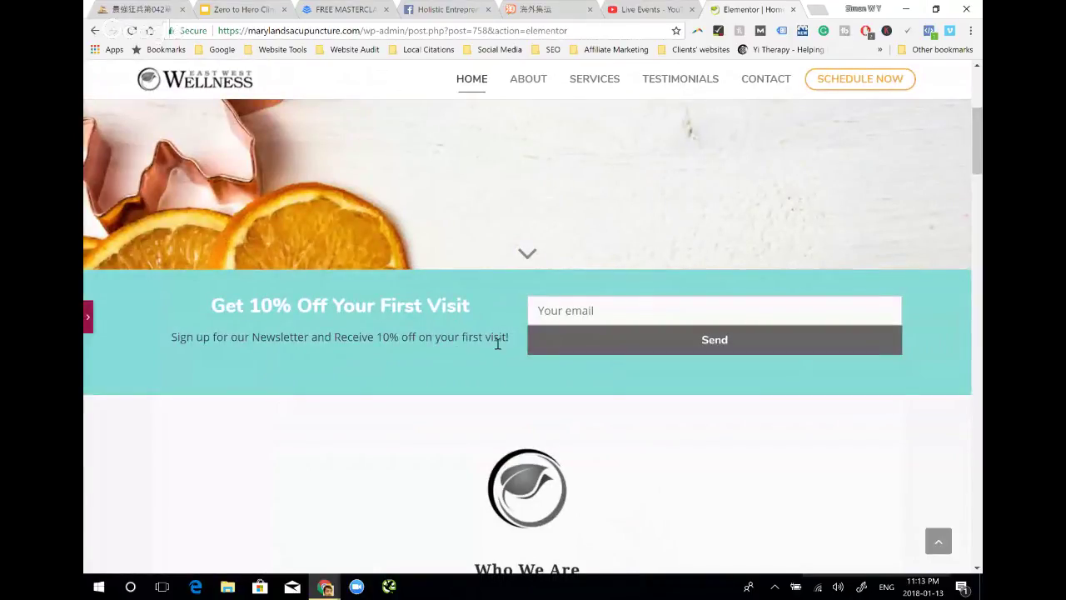
{"action": "left_click", "coordinate": [87, 317]}
{"action": "mouse_move", "coordinate": [448, 390]}
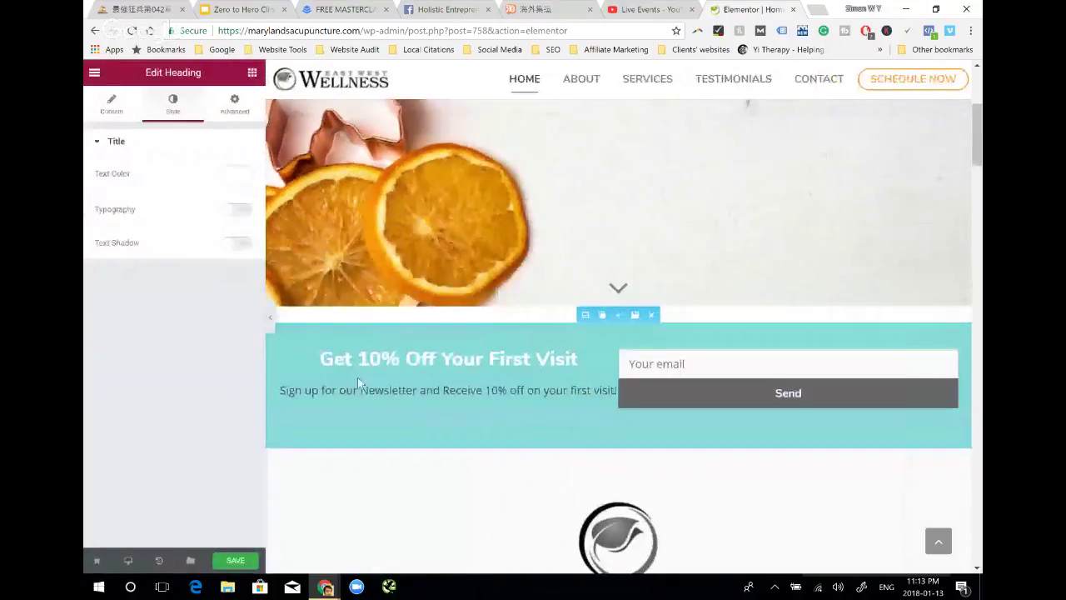
Set the newsletter sign-up sentence's text colour to white (#ffffff) and preview it
{"action": "left_click", "coordinate": [489, 392]}
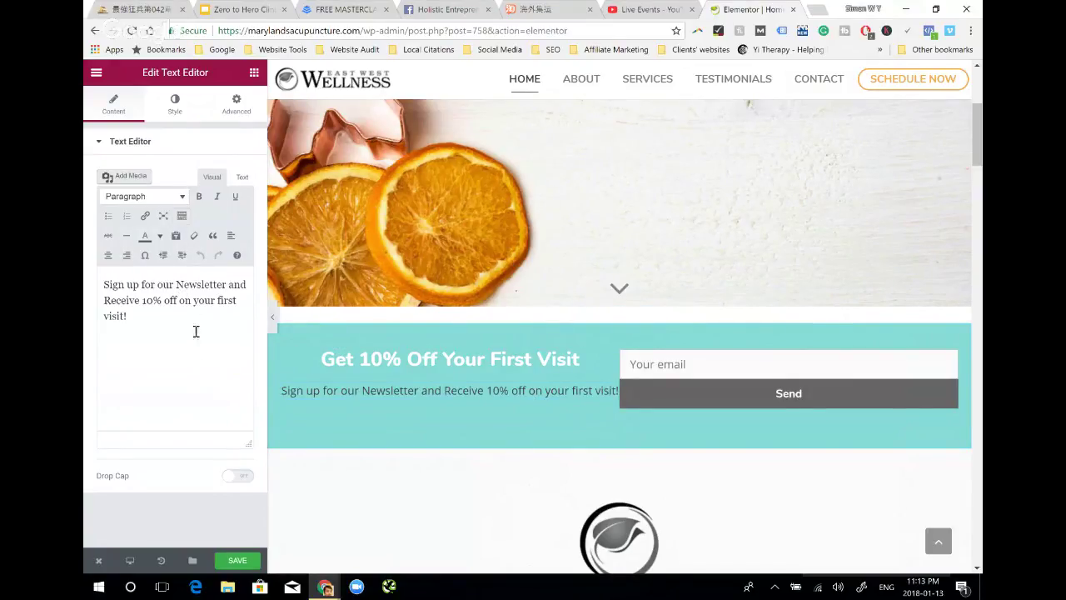
{"action": "left_click", "coordinate": [175, 108]}
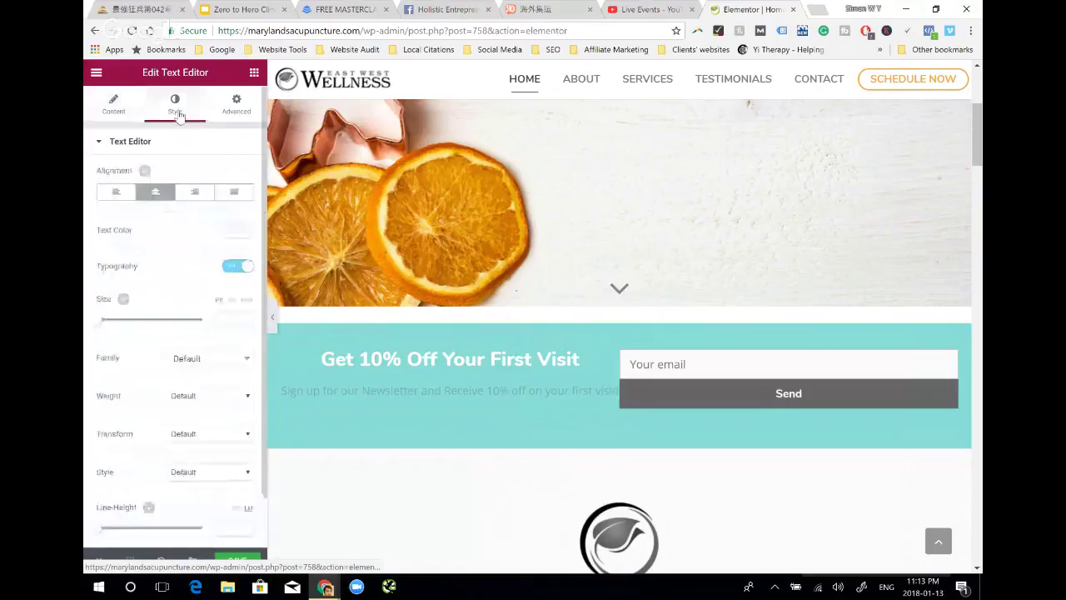
{"action": "left_click", "coordinate": [238, 230]}
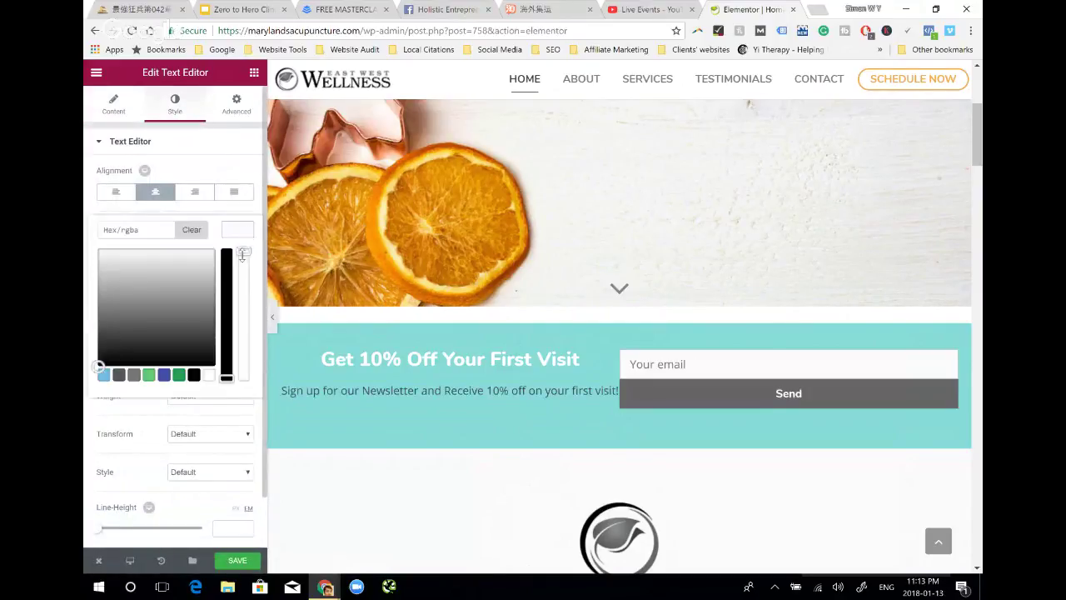
{"action": "left_click_drag", "start_coordinate": [181, 290], "coordinate": [87, 216]}
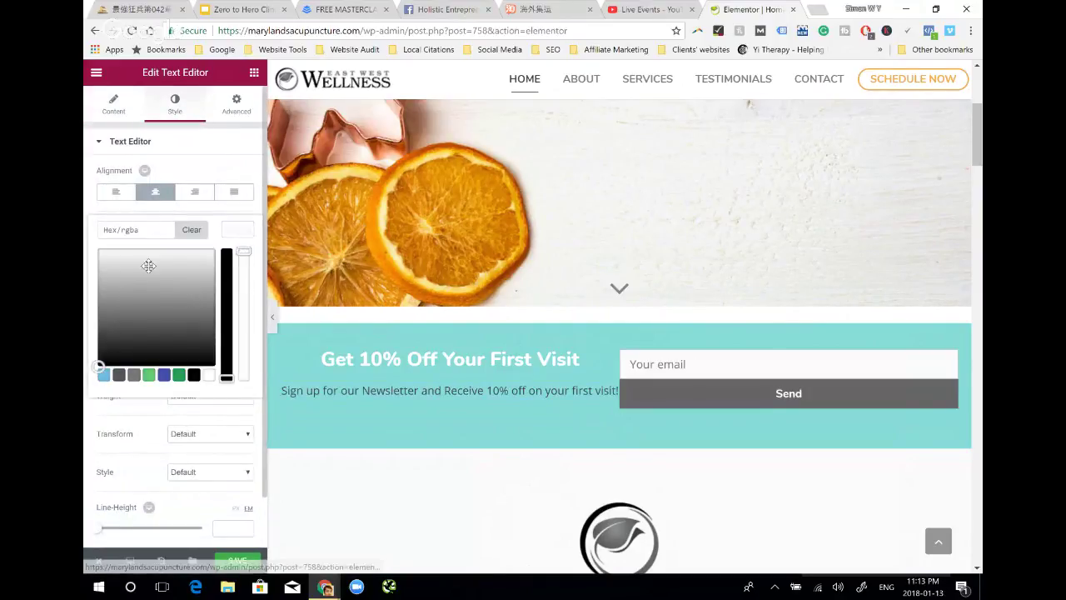
{"action": "left_click", "coordinate": [87, 217]}
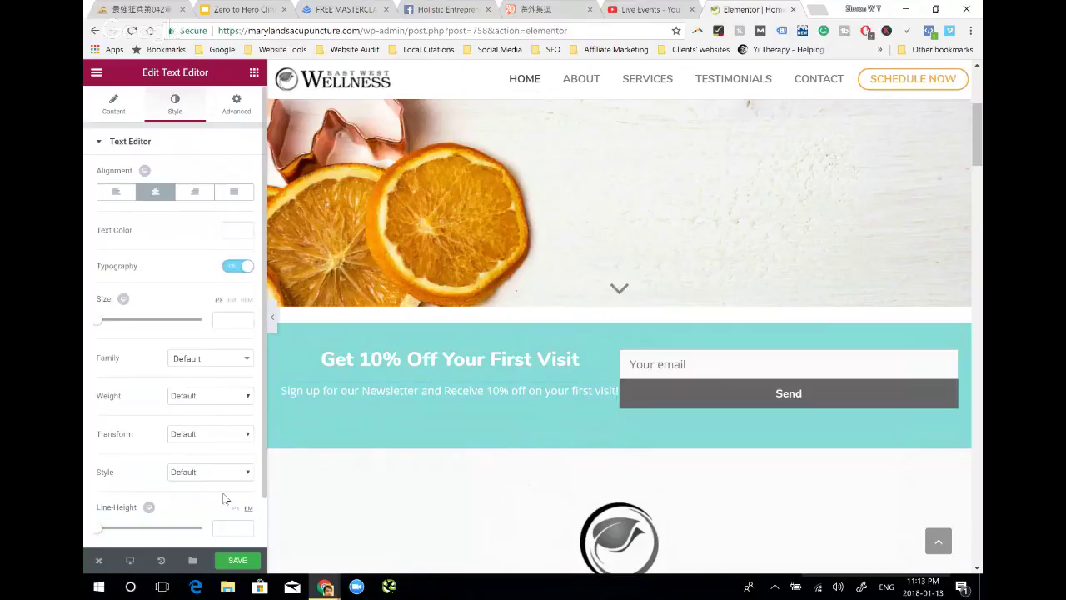
{"action": "left_click", "coordinate": [273, 319]}
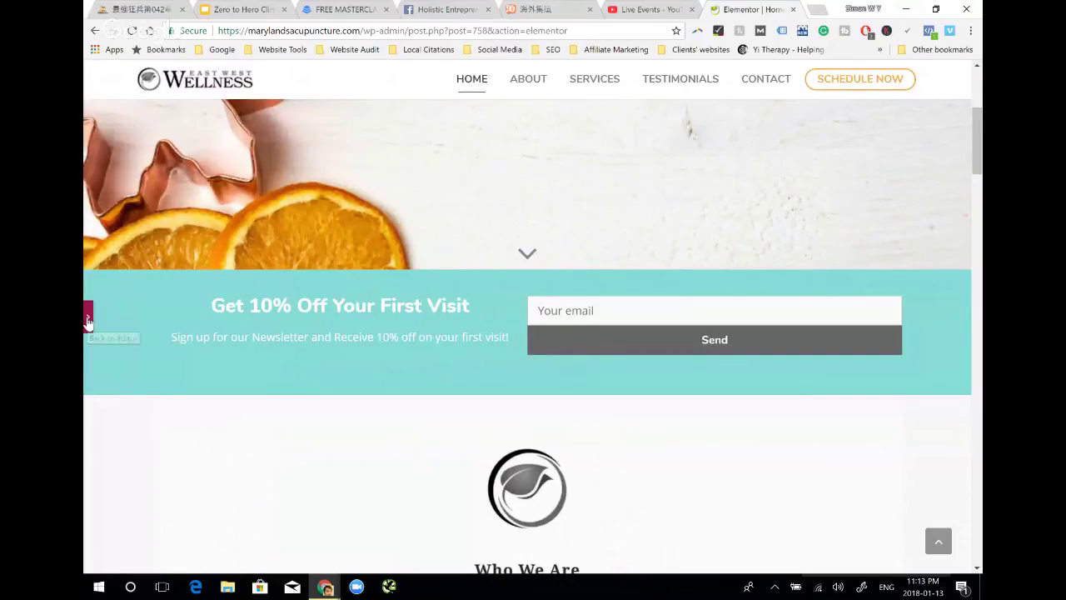
Save the homepage, view the live page, and clear Chrome's cached images and files
{"action": "left_click", "coordinate": [87, 319]}
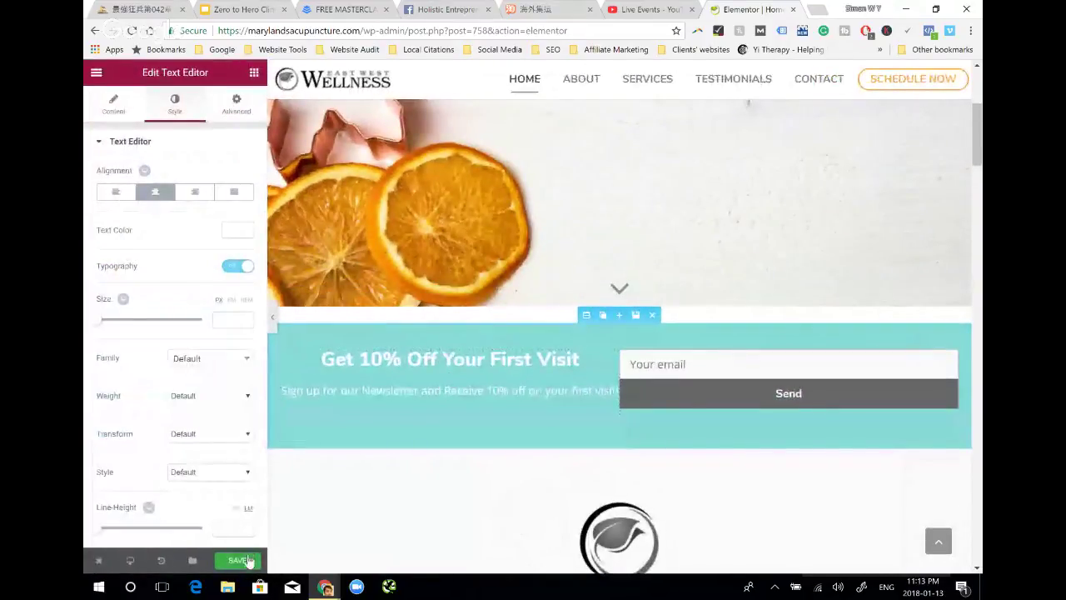
{"action": "left_click", "coordinate": [241, 560]}
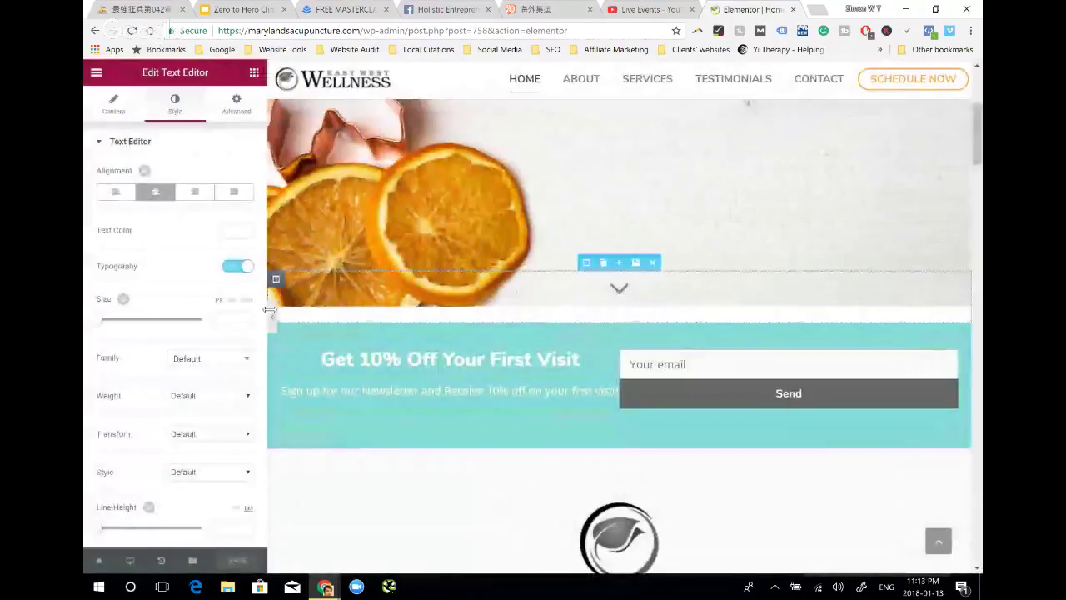
{"action": "left_click", "coordinate": [96, 563]}
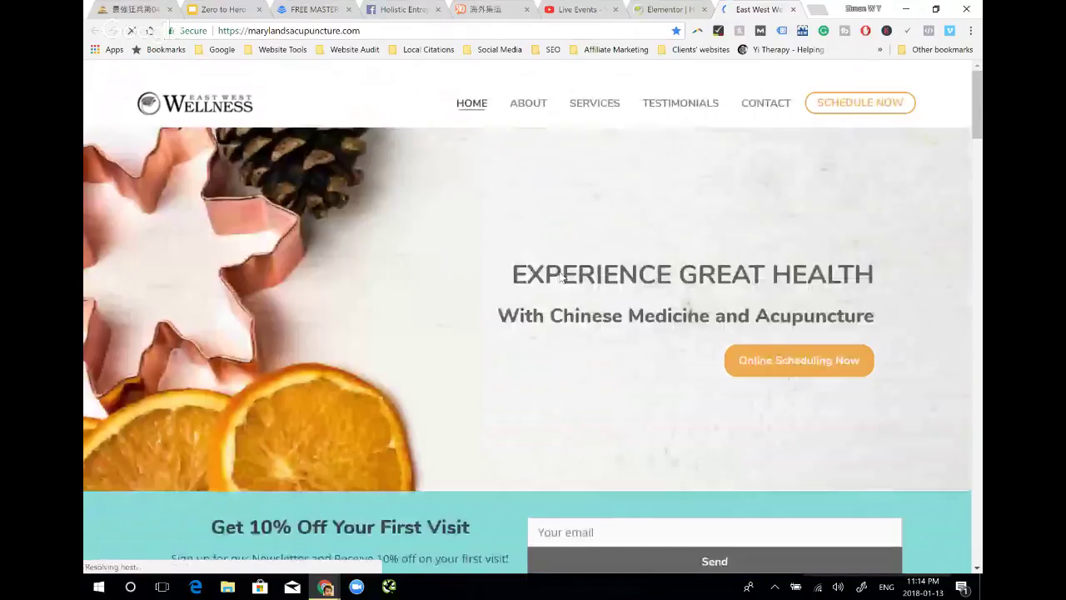
{"action": "scroll", "coordinate": [425, 419], "scroll_direction": "down", "scroll_amount": 2}
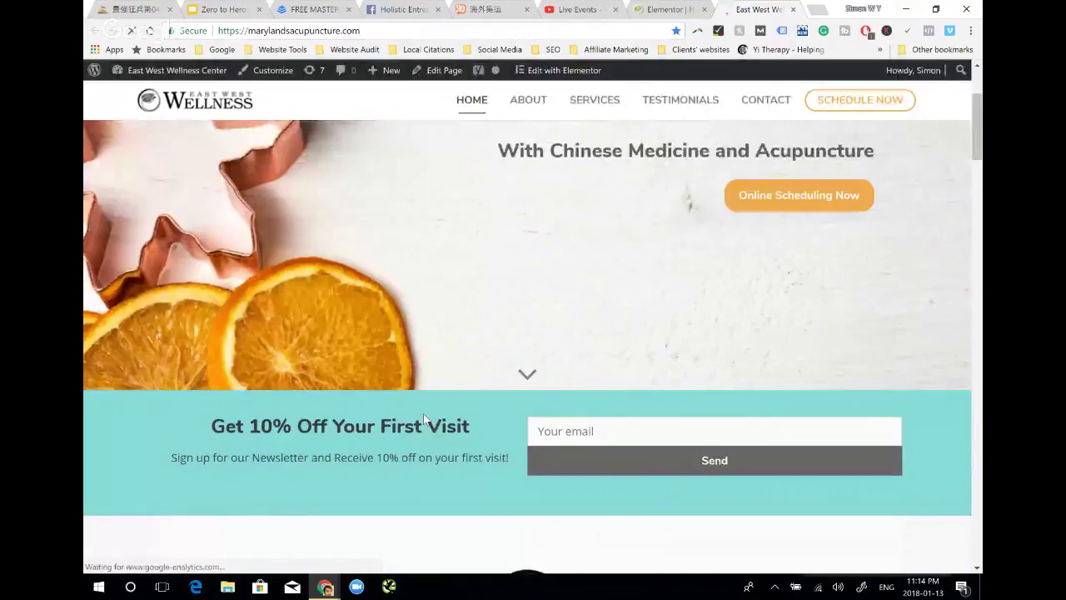
{"action": "key", "text": "ctrl+shift+Delete"}
{"action": "left_click", "coordinate": [656, 450]}
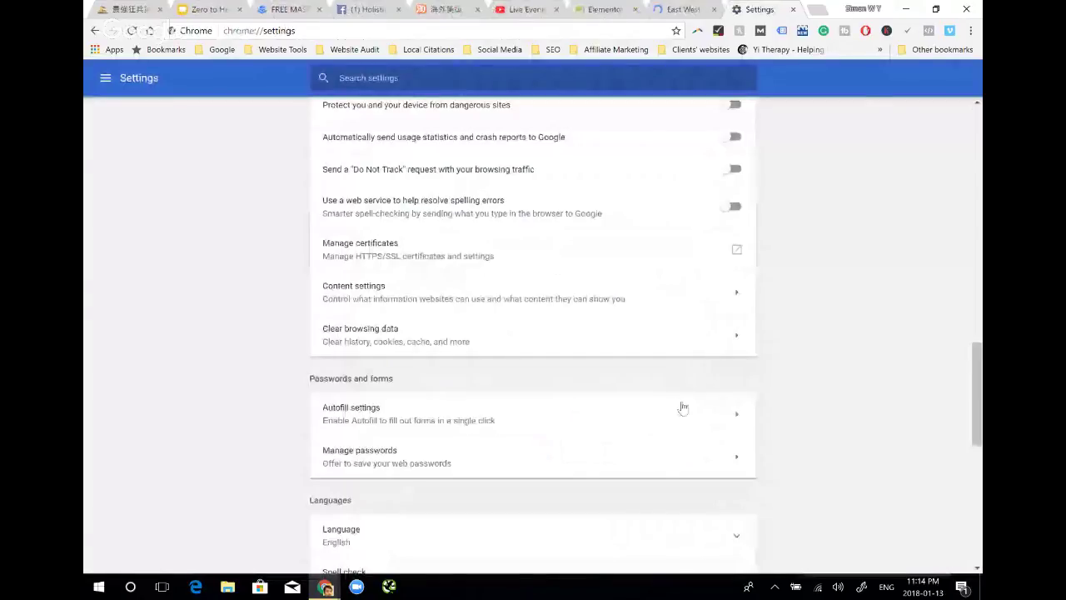
Close the Chrome settings tab and reload the East West Wellness page
{"action": "key", "text": "ctrl+w"}
{"action": "key", "text": "F5"}
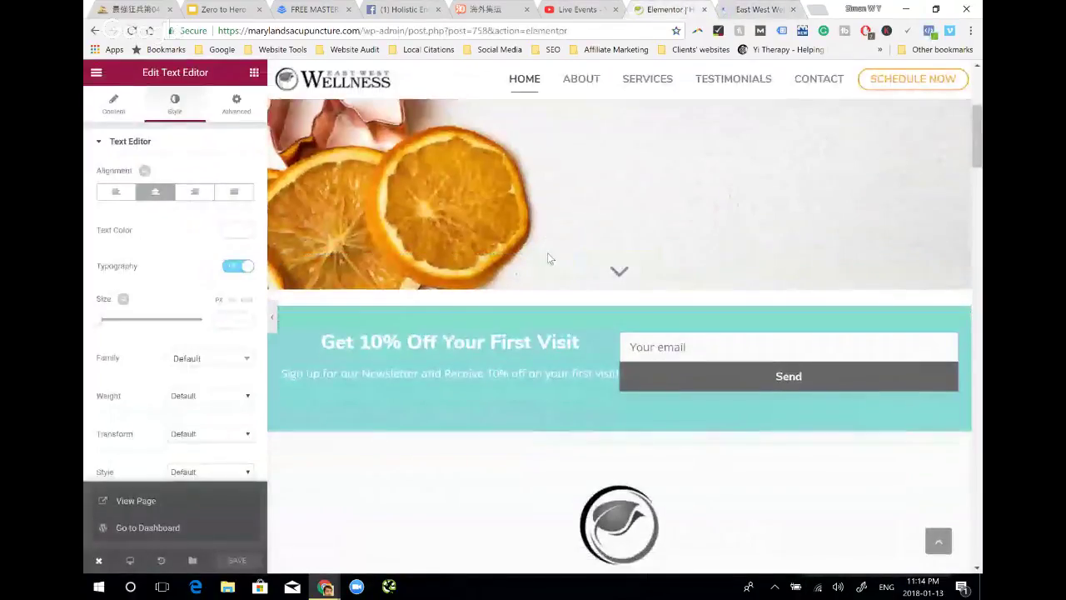
Check the live site tab, then add a new section above Who We Are
{"action": "scroll", "coordinate": [547, 253], "scroll_direction": "down", "scroll_amount": 4}
{"action": "scroll", "coordinate": [459, 269], "scroll_direction": "up", "scroll_amount": 2}
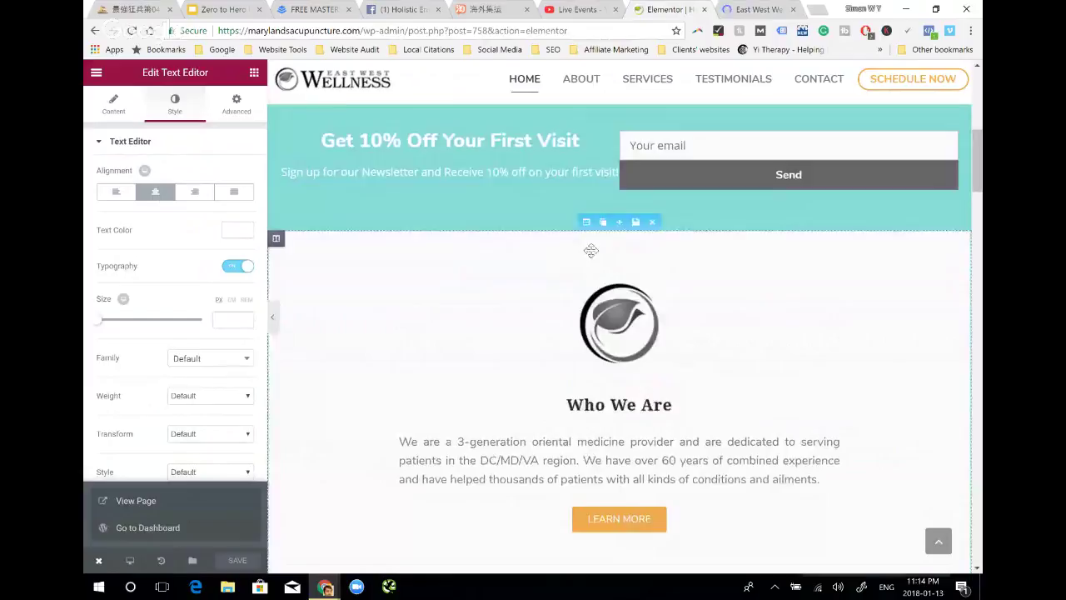
{"action": "scroll", "coordinate": [584, 250], "scroll_direction": "up", "scroll_amount": 1}
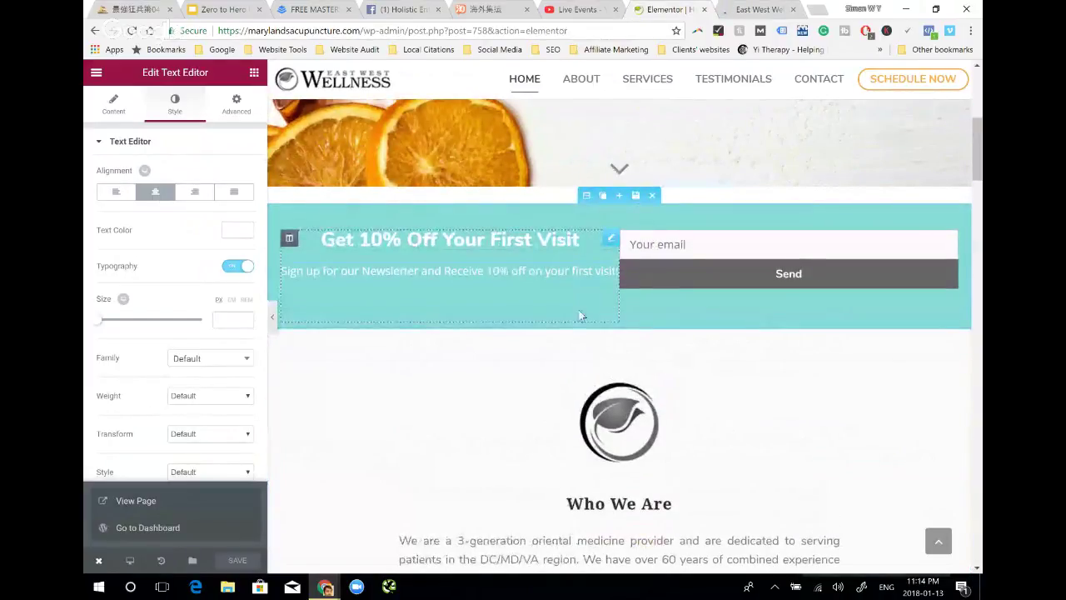
{"action": "scroll", "coordinate": [504, 409], "scroll_direction": "down", "scroll_amount": 1}
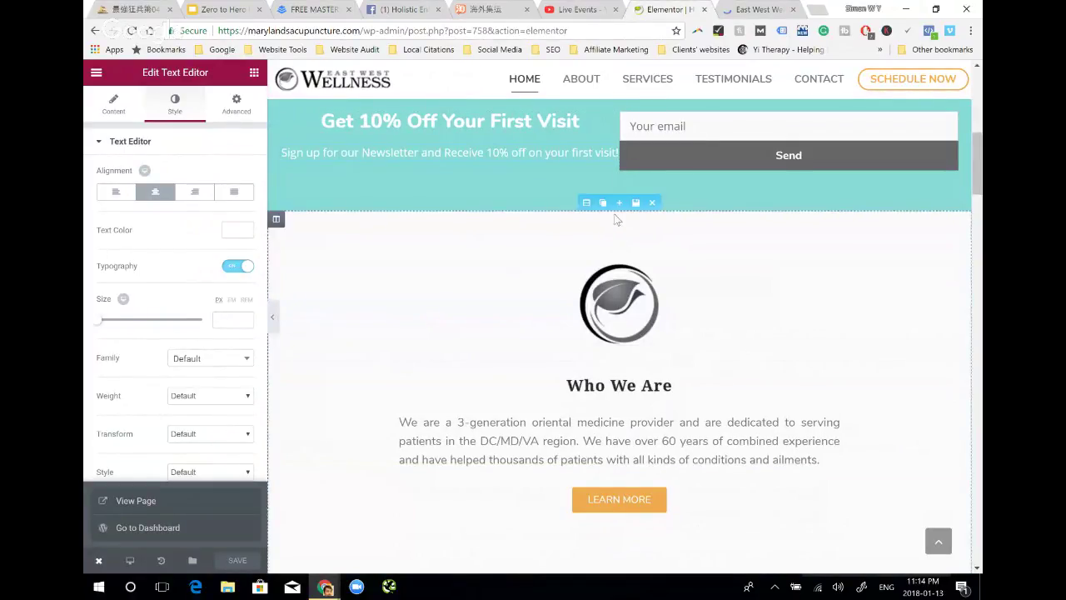
{"action": "mouse_move", "coordinate": [621, 185]}
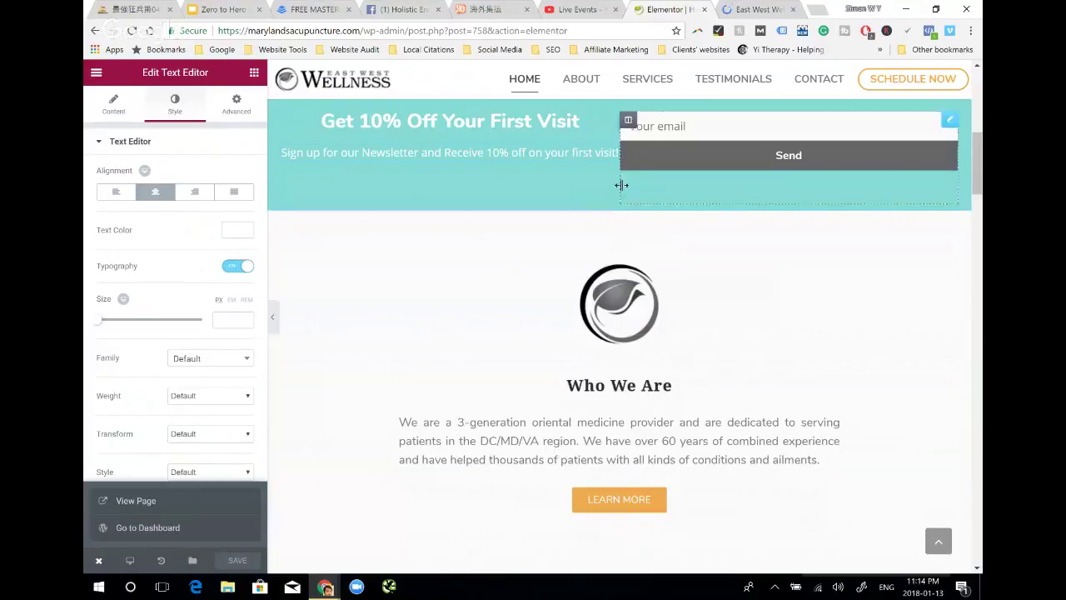
{"action": "left_click", "coordinate": [754, 9]}
{"action": "left_click", "coordinate": [659, 8]}
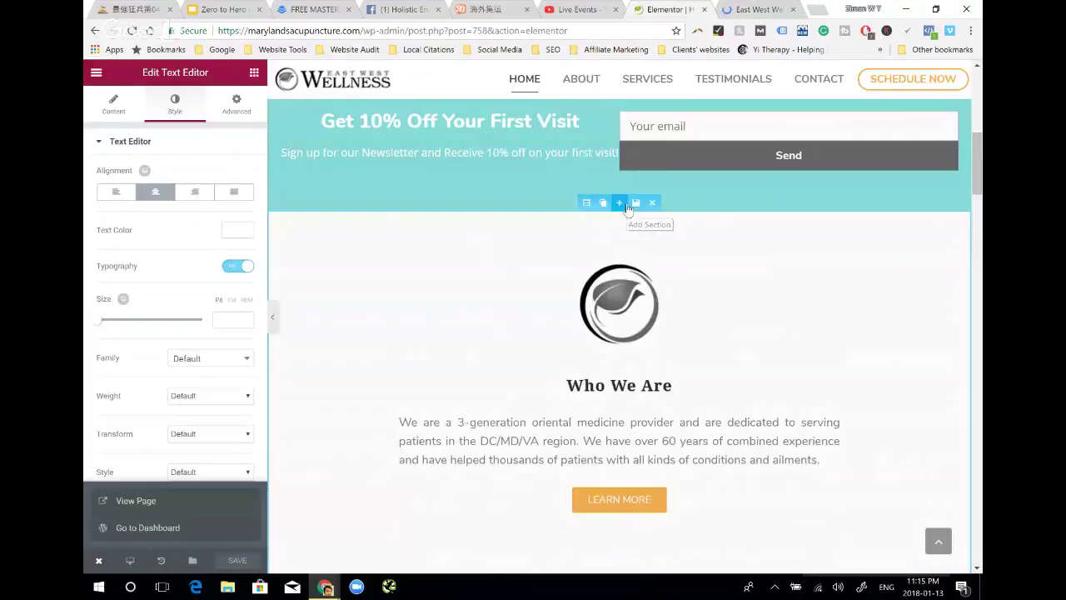
{"action": "left_click", "coordinate": [627, 207]}
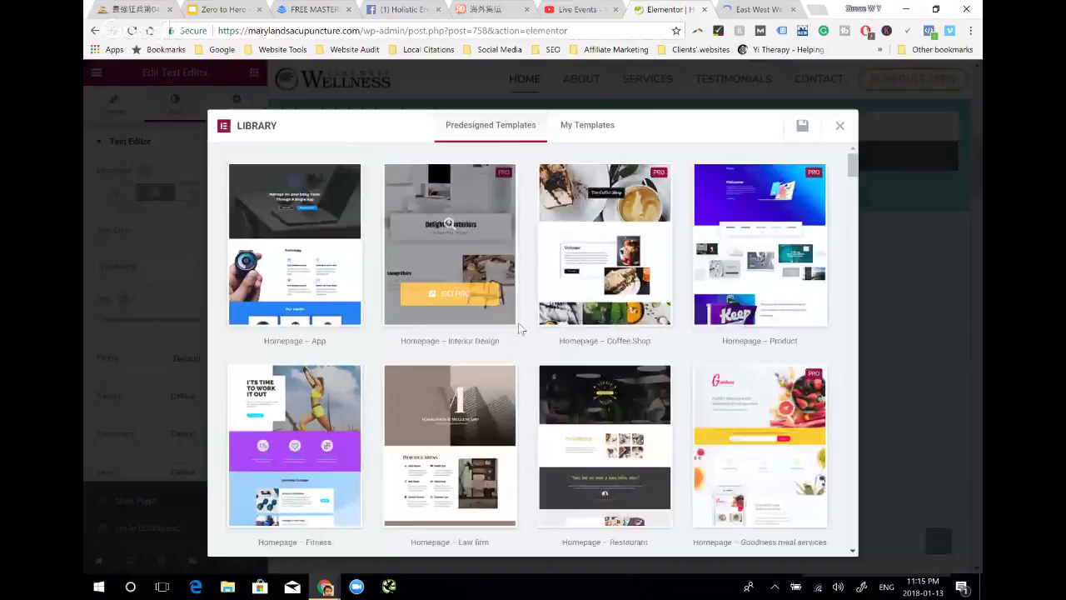
Browse the predesigned templates and close the library without adding one
{"action": "scroll", "coordinate": [519, 329], "scroll_direction": "down", "scroll_amount": 1}
{"action": "scroll", "coordinate": [630, 306], "scroll_direction": "down", "scroll_amount": 1}
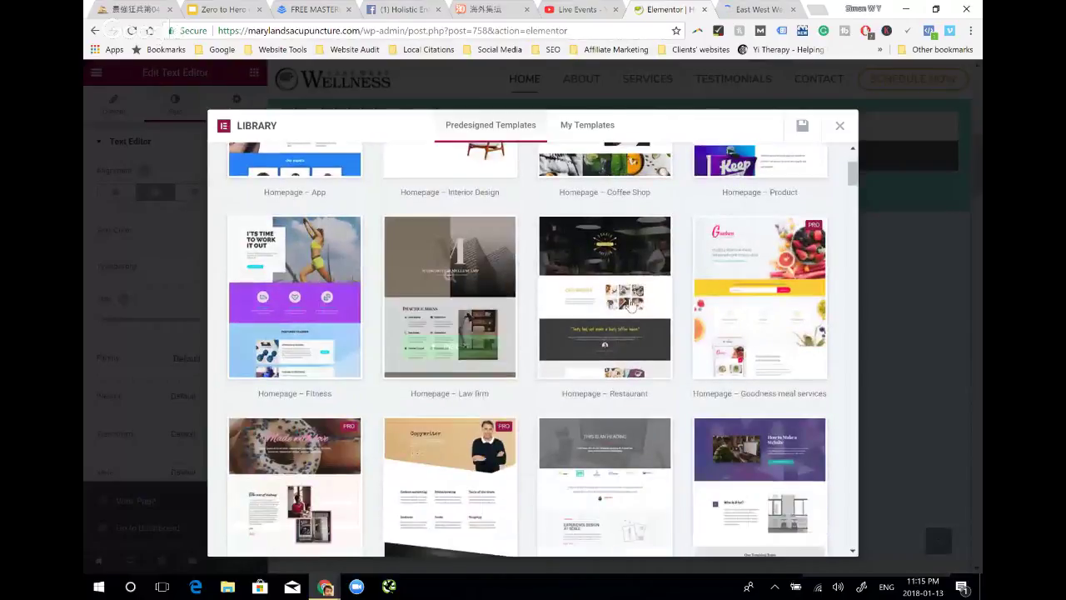
{"action": "left_click", "coordinate": [841, 125]}
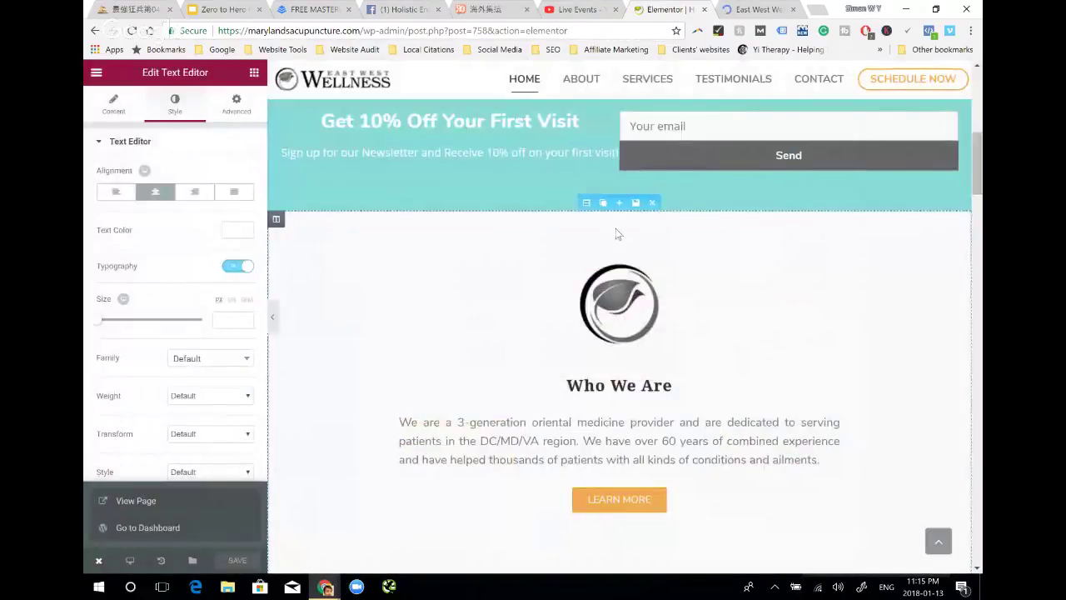
Insert a new single-column section above Who We Are and select its column
{"action": "left_click", "coordinate": [619, 205]}
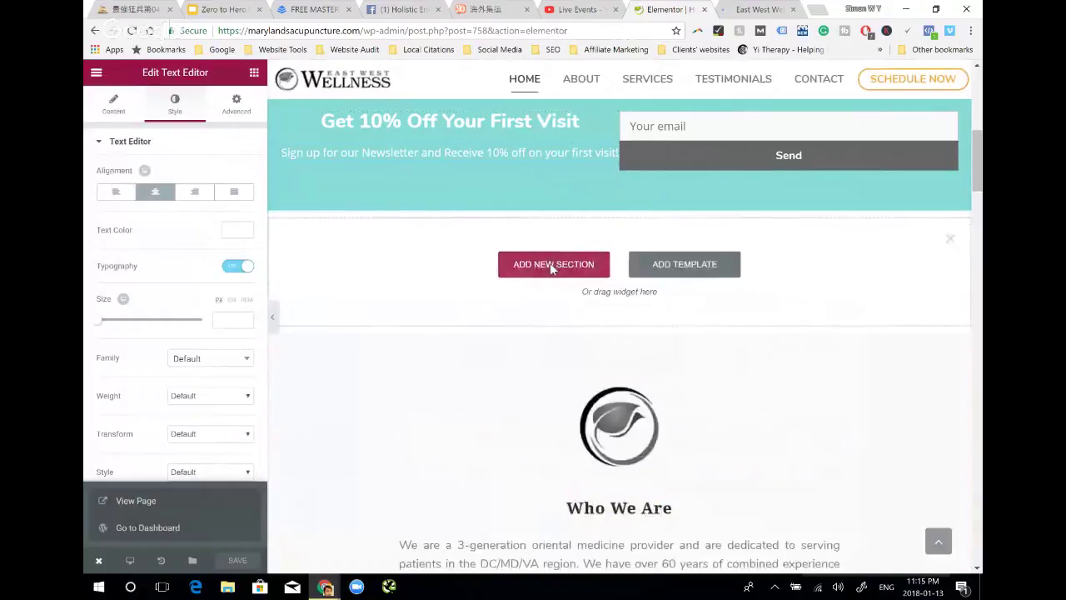
{"action": "left_click", "coordinate": [550, 271]}
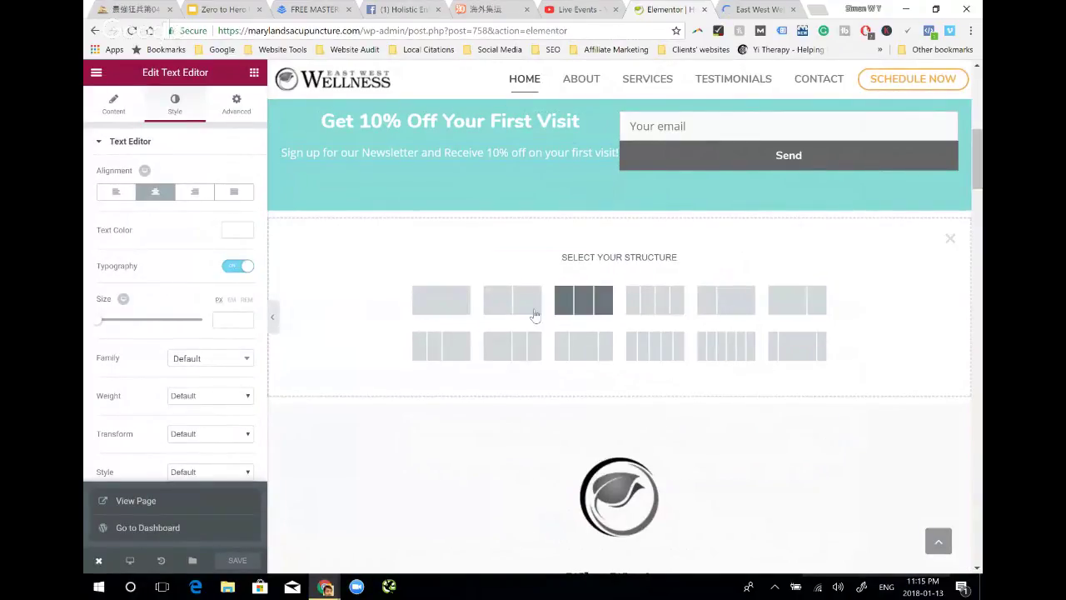
{"action": "left_click", "coordinate": [455, 314]}
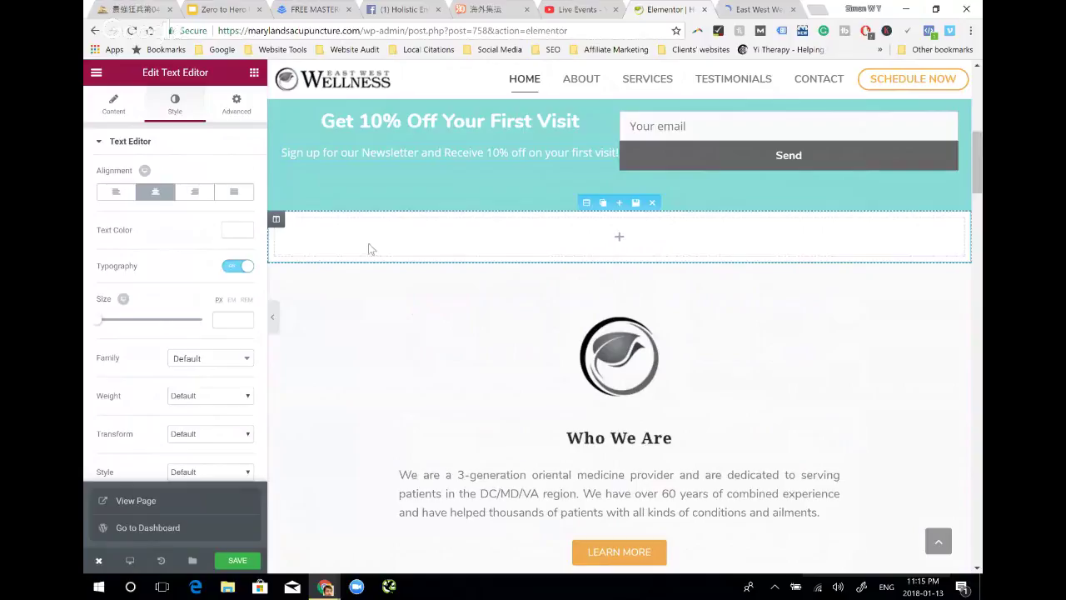
{"action": "left_click", "coordinate": [276, 218]}
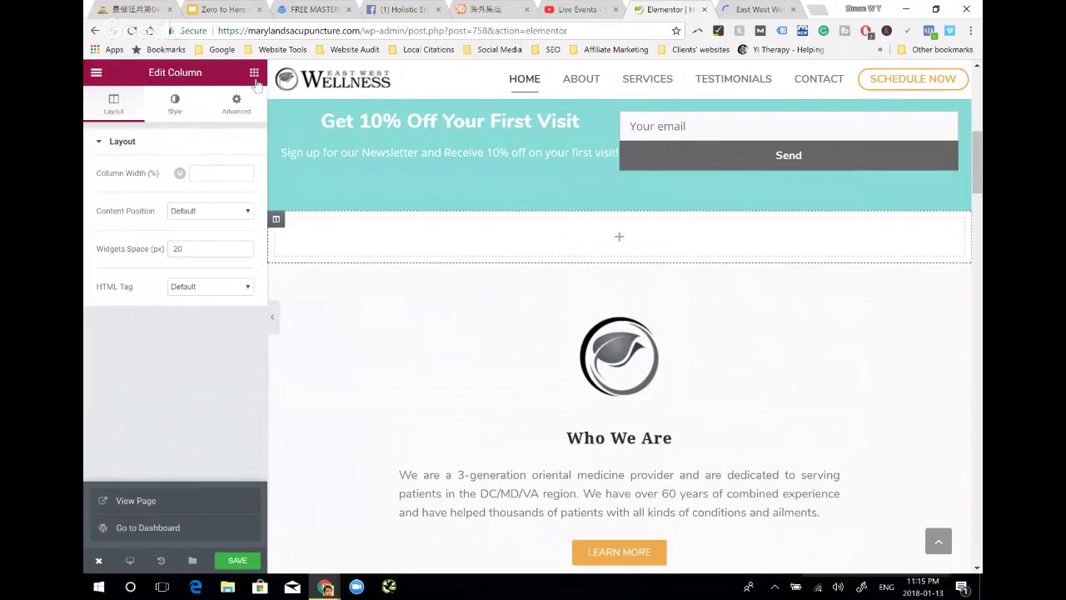
Try a two-column inner section and a heading in the new section, then remove both
{"action": "left_click", "coordinate": [254, 74]}
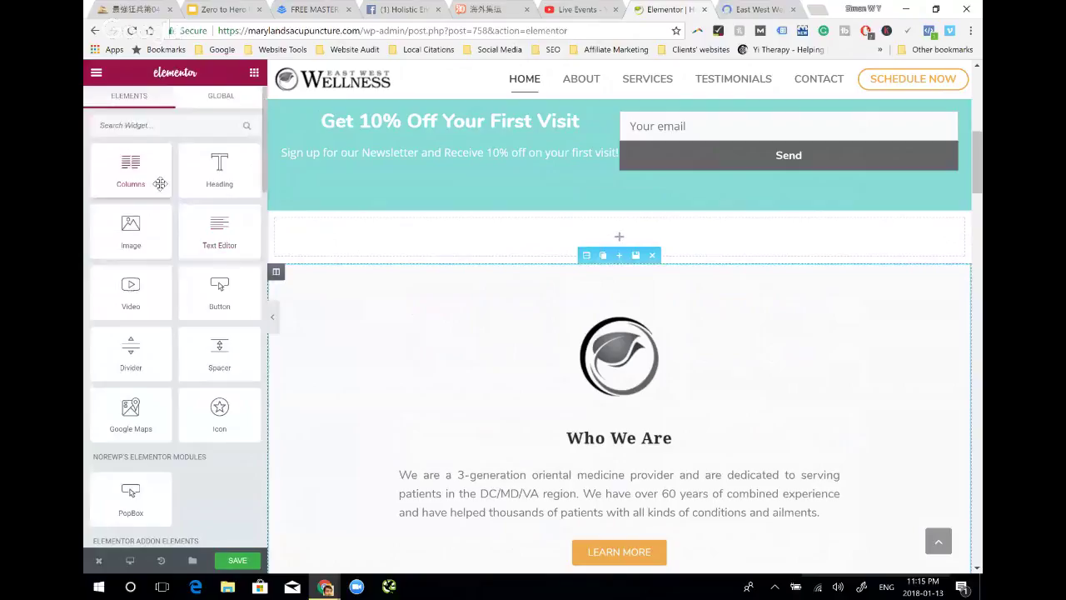
{"action": "left_click_drag", "start_coordinate": [160, 184], "coordinate": [419, 233]}
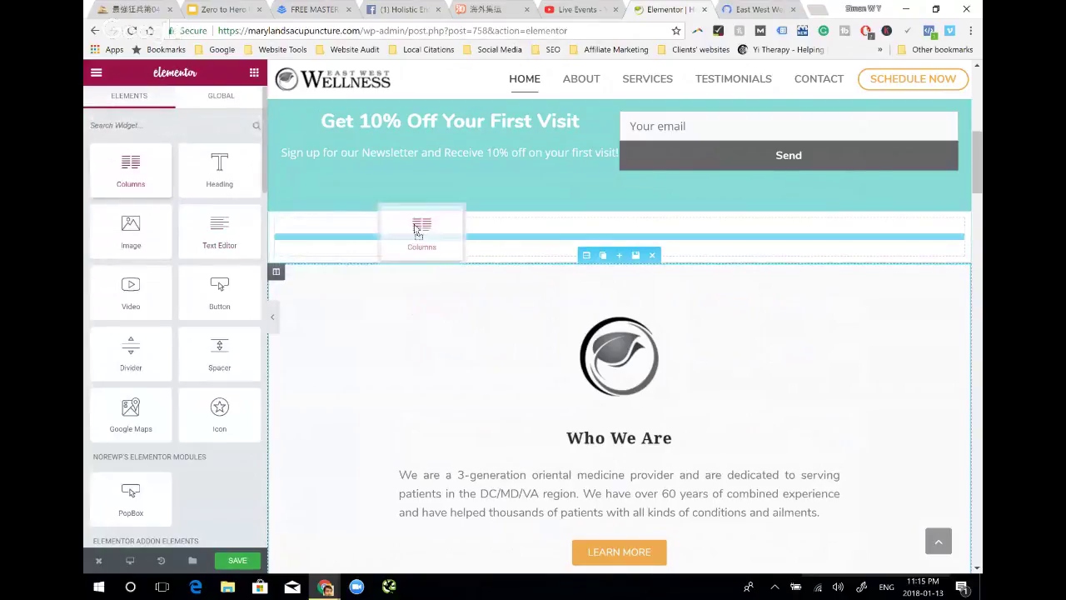
{"action": "left_click_drag", "start_coordinate": [417, 233], "coordinate": [416, 230]}
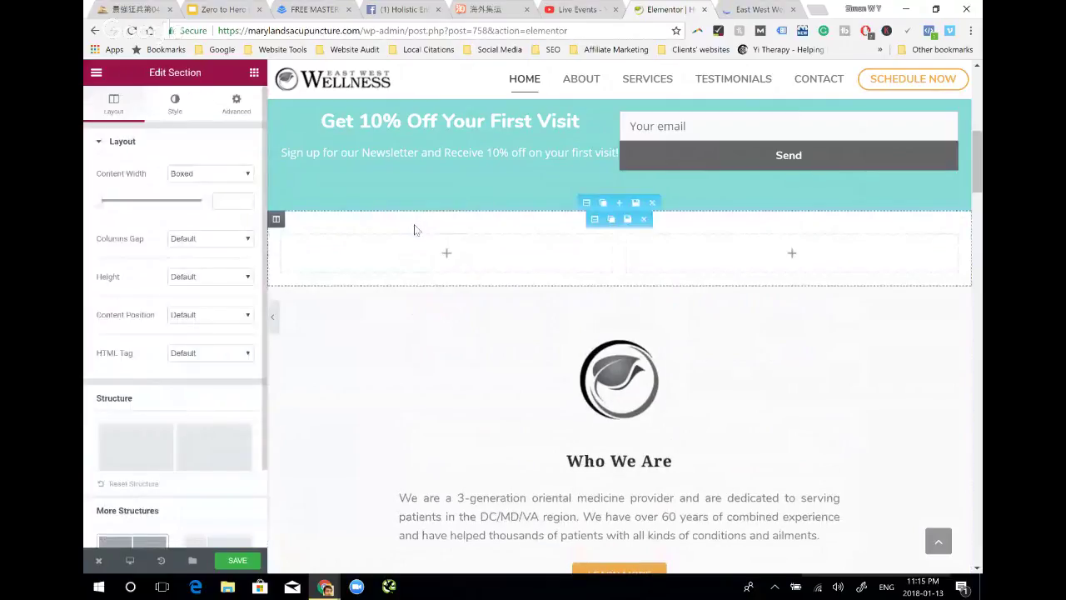
{"action": "left_click", "coordinate": [643, 219]}
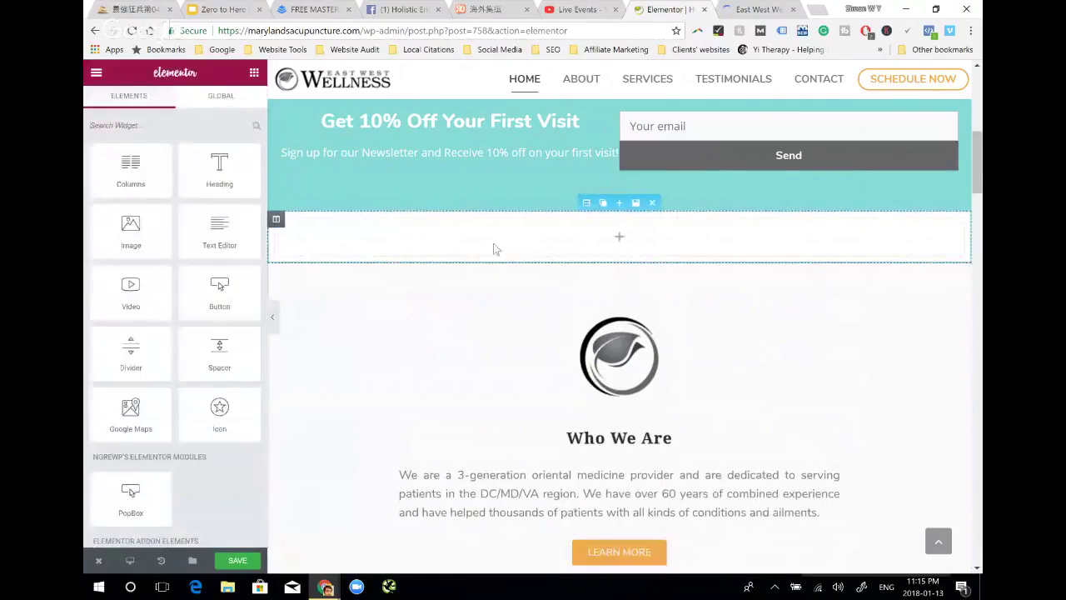
{"action": "left_click_drag", "start_coordinate": [493, 248], "coordinate": [491, 243]}
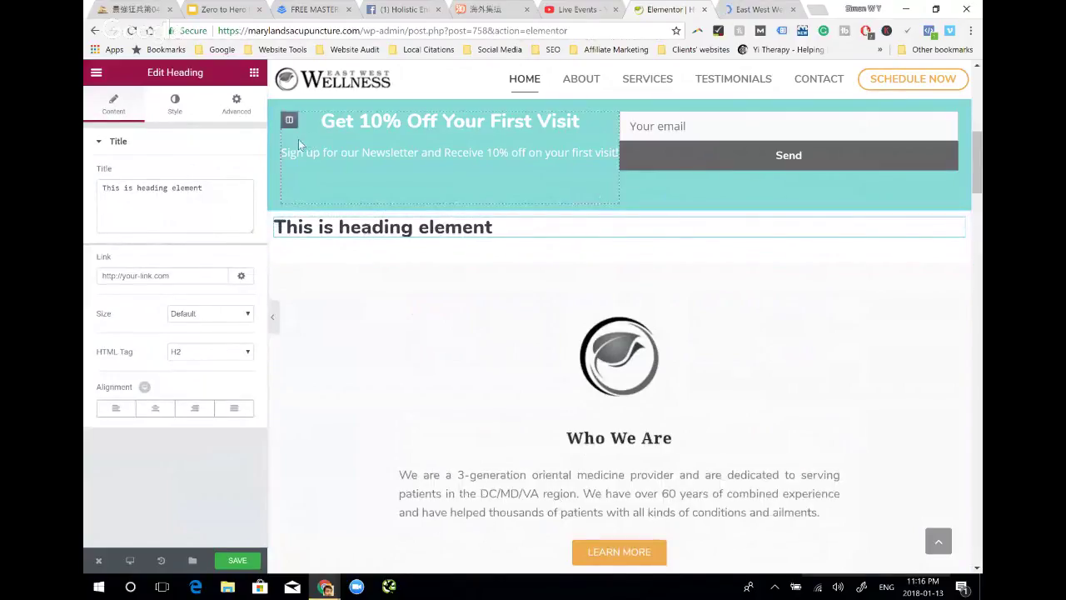
{"action": "key", "text": "ctrl+z"}
Place an Image widget in the empty section and open the media library
{"action": "left_click", "coordinate": [254, 72]}
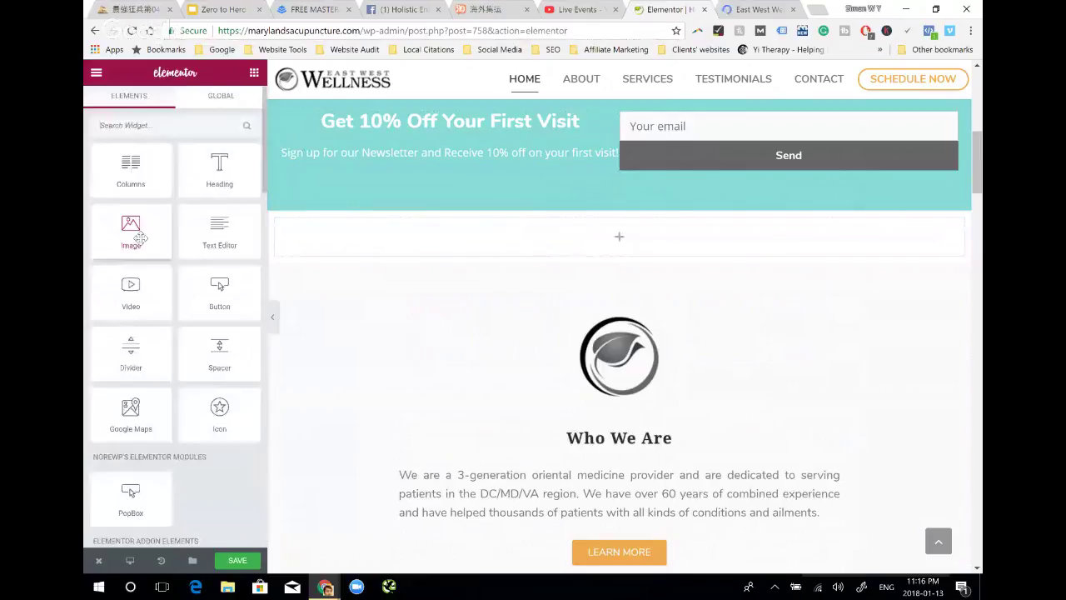
{"action": "left_click_drag", "start_coordinate": [139, 239], "coordinate": [413, 240]}
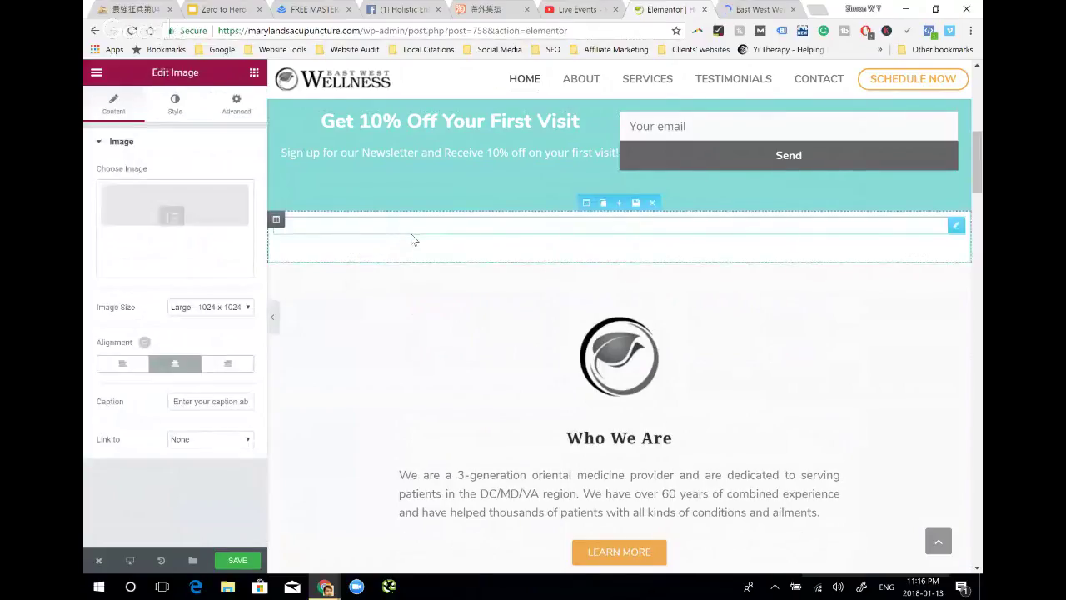
{"action": "scroll", "coordinate": [513, 347], "scroll_direction": "down", "scroll_amount": 1}
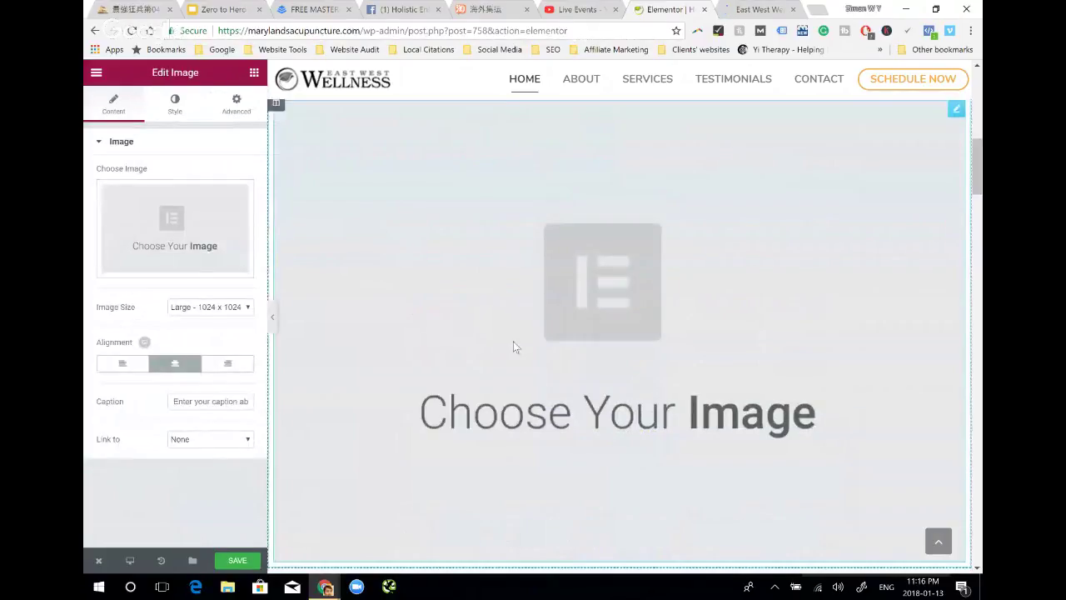
{"action": "left_click", "coordinate": [513, 346]}
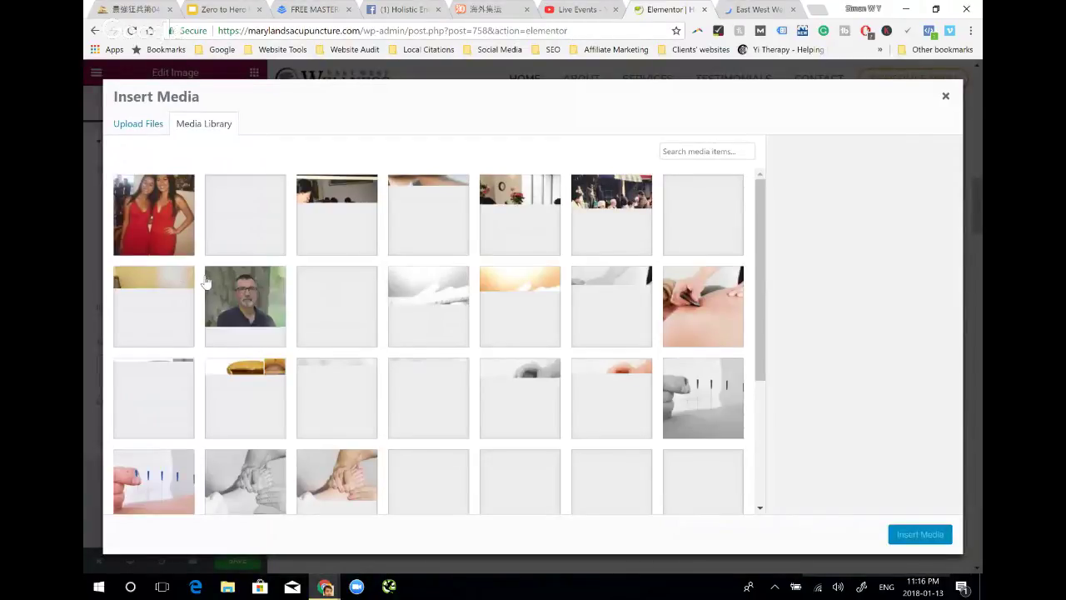
Choose the red-dress photo and select part of its file name text
{"action": "left_click", "coordinate": [173, 242]}
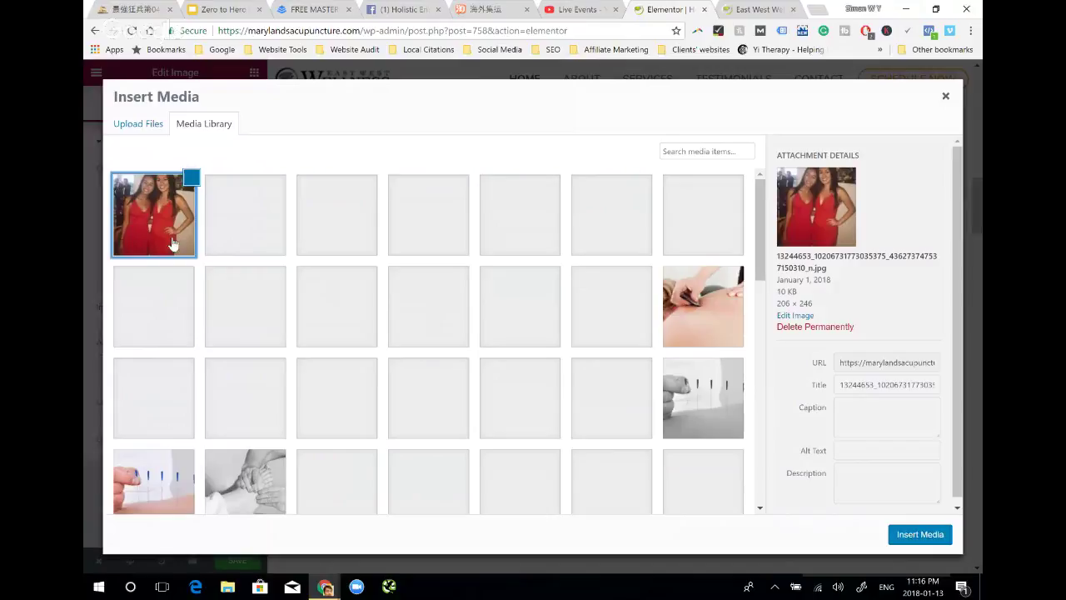
{"action": "left_click", "coordinate": [872, 256]}
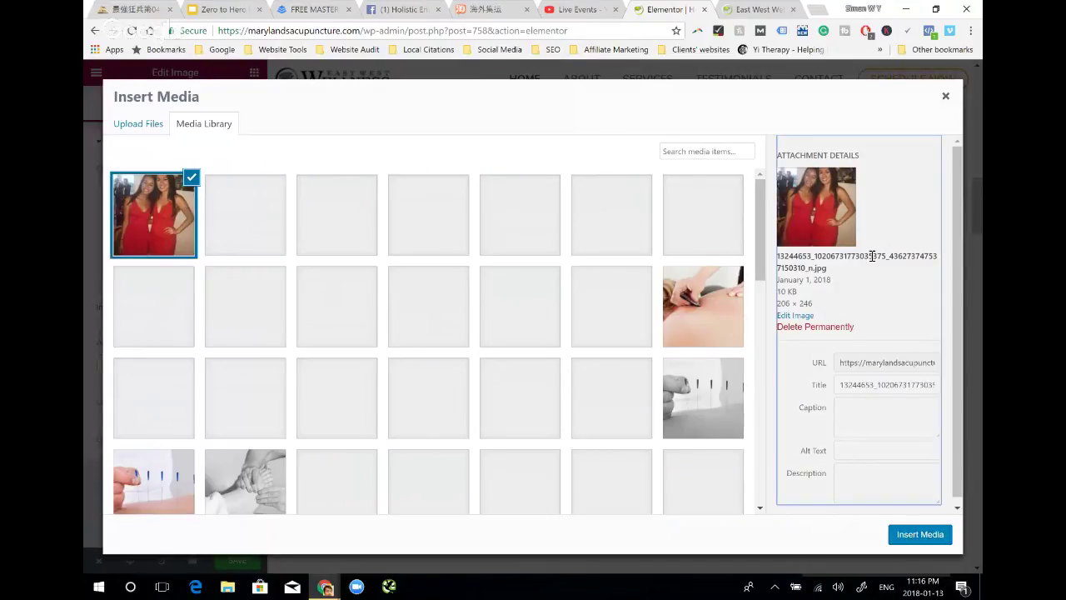
{"action": "double_click", "coordinate": [872, 257]}
{"action": "left_click", "coordinate": [873, 258]}
{"action": "double_click", "coordinate": [873, 258]}
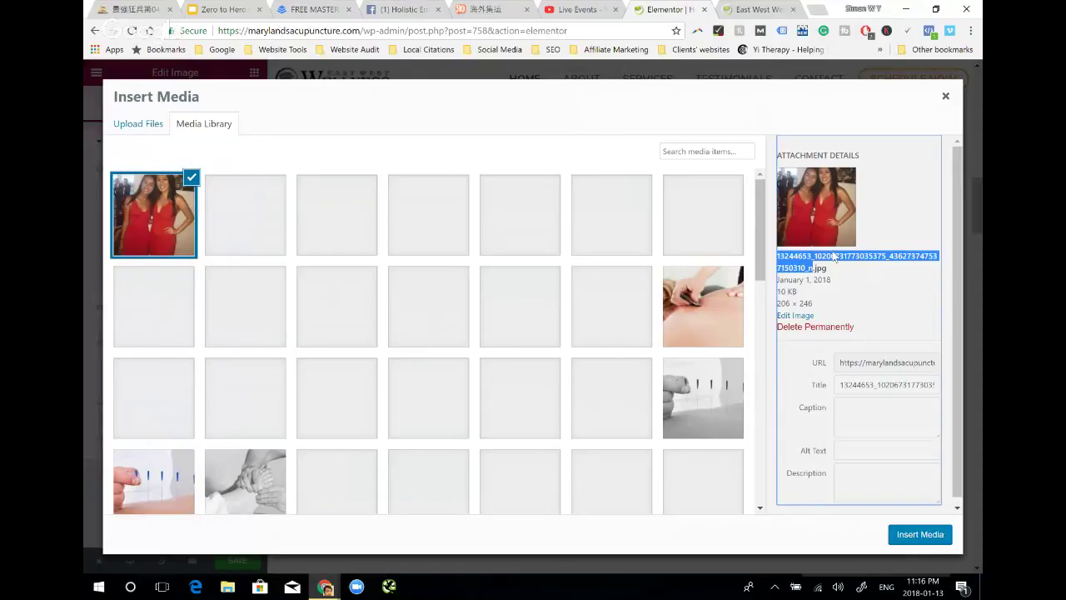
{"action": "left_click", "coordinate": [807, 267], "text": "shift"}
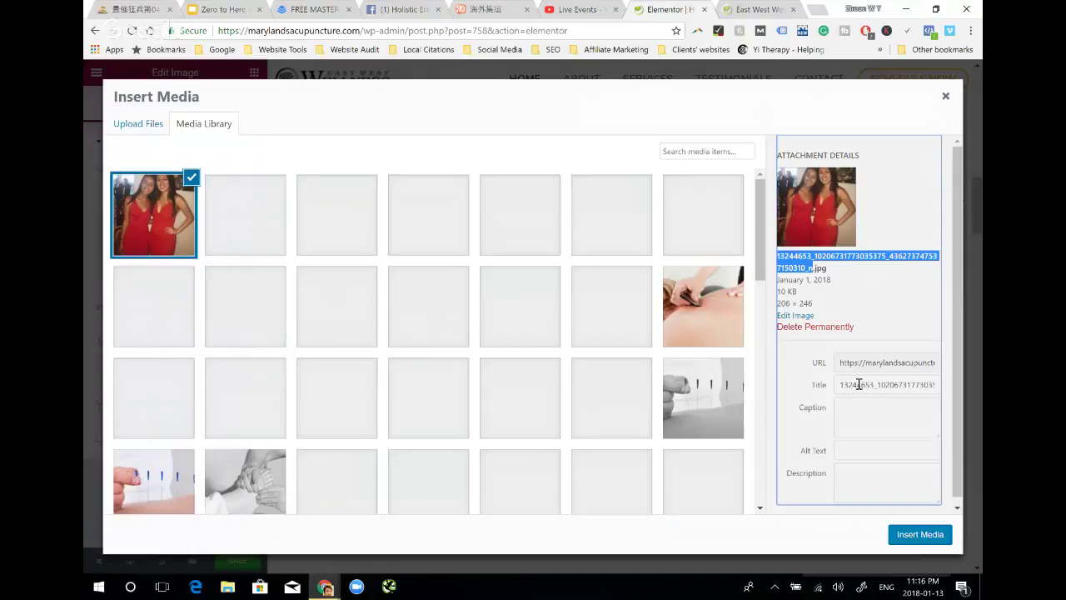
Insert the red-dress photo into the image widget at Full image size
{"action": "left_click", "coordinate": [916, 534]}
{"action": "scroll", "coordinate": [466, 223], "scroll_direction": "up", "scroll_amount": 2}
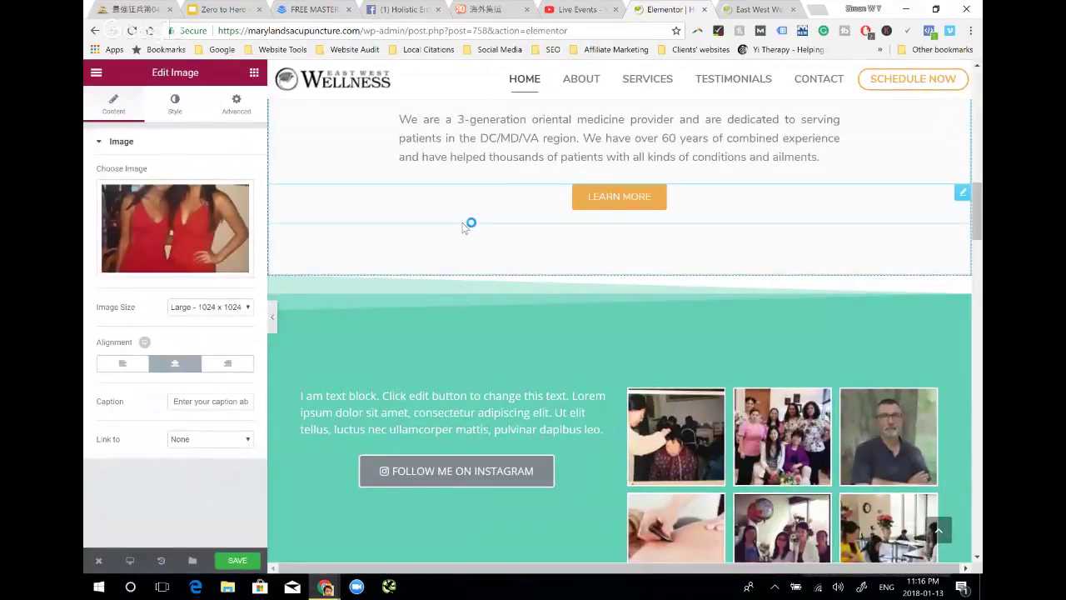
{"action": "scroll", "coordinate": [464, 229], "scroll_direction": "up", "scroll_amount": 5}
{"action": "scroll", "coordinate": [464, 228], "scroll_direction": "up", "scroll_amount": 1}
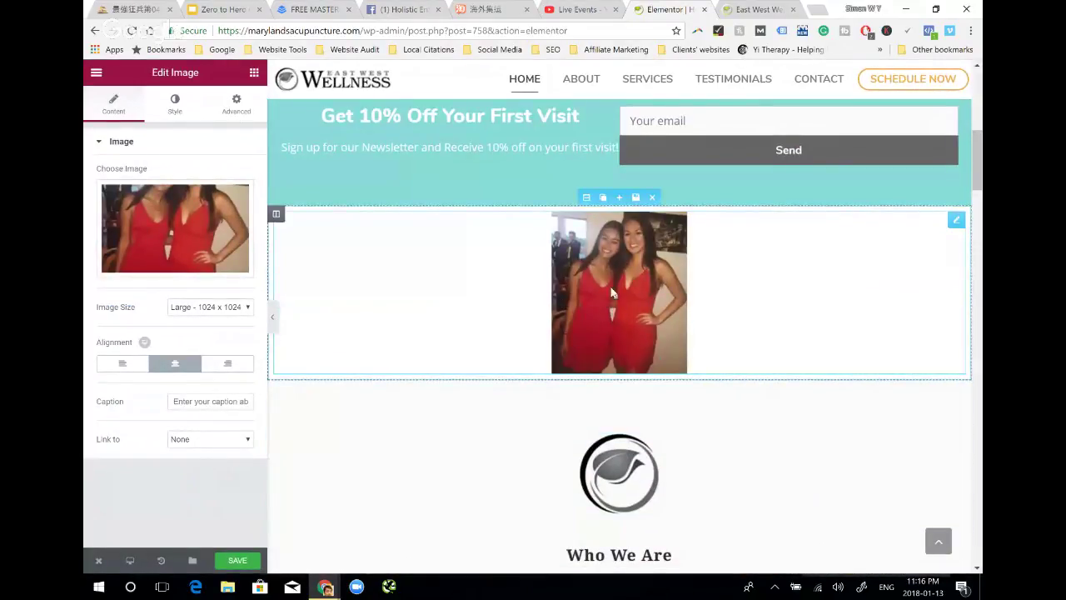
{"action": "mouse_move", "coordinate": [619, 292]}
{"action": "scroll", "coordinate": [760, 310], "scroll_direction": "up", "scroll_amount": 2}
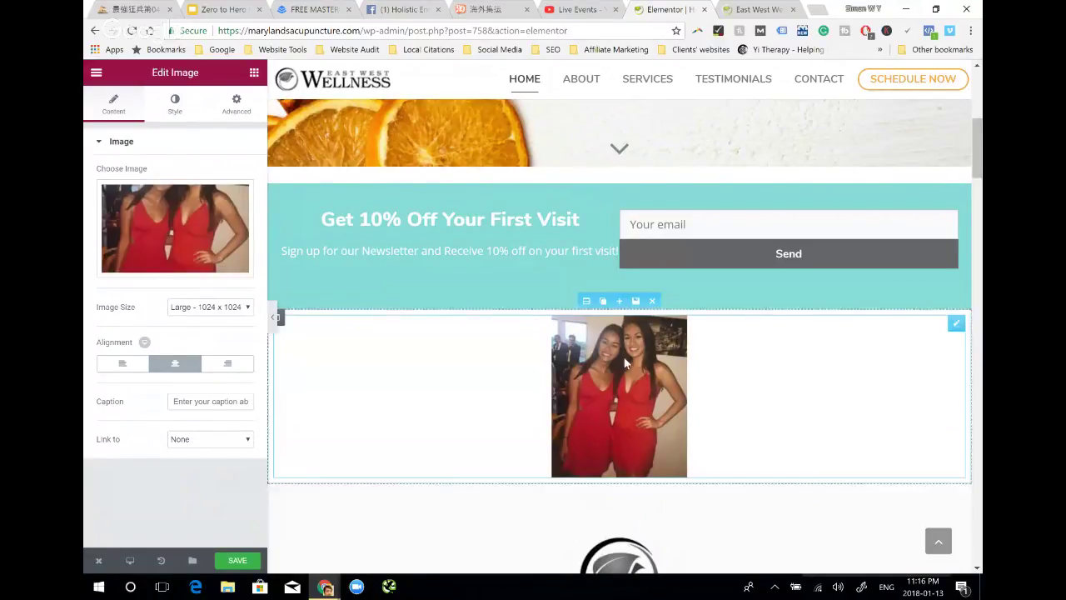
{"action": "left_click", "coordinate": [209, 307]}
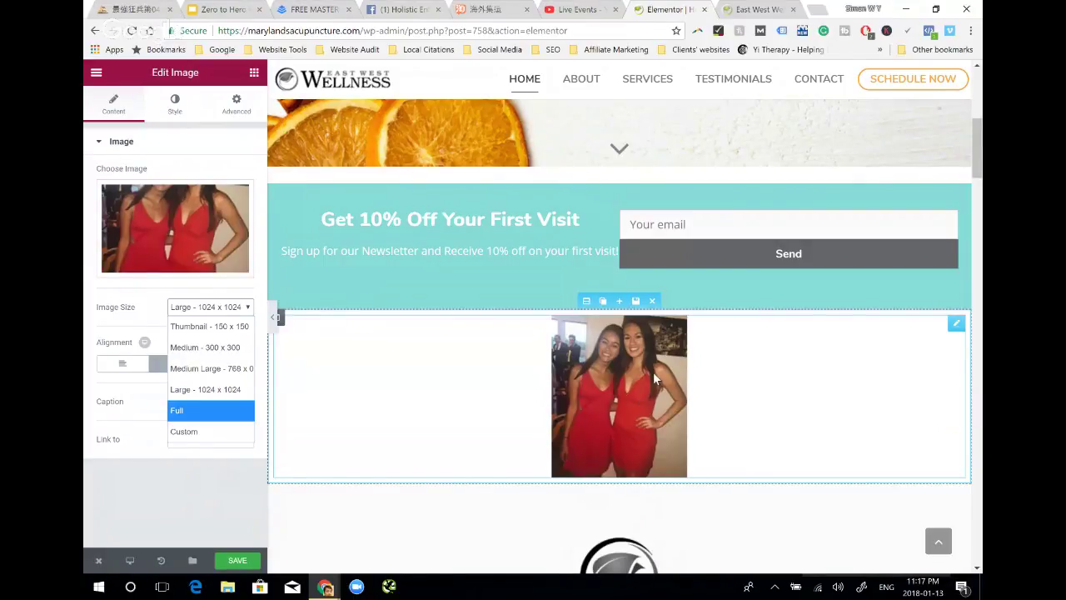
{"action": "left_click", "coordinate": [238, 409]}
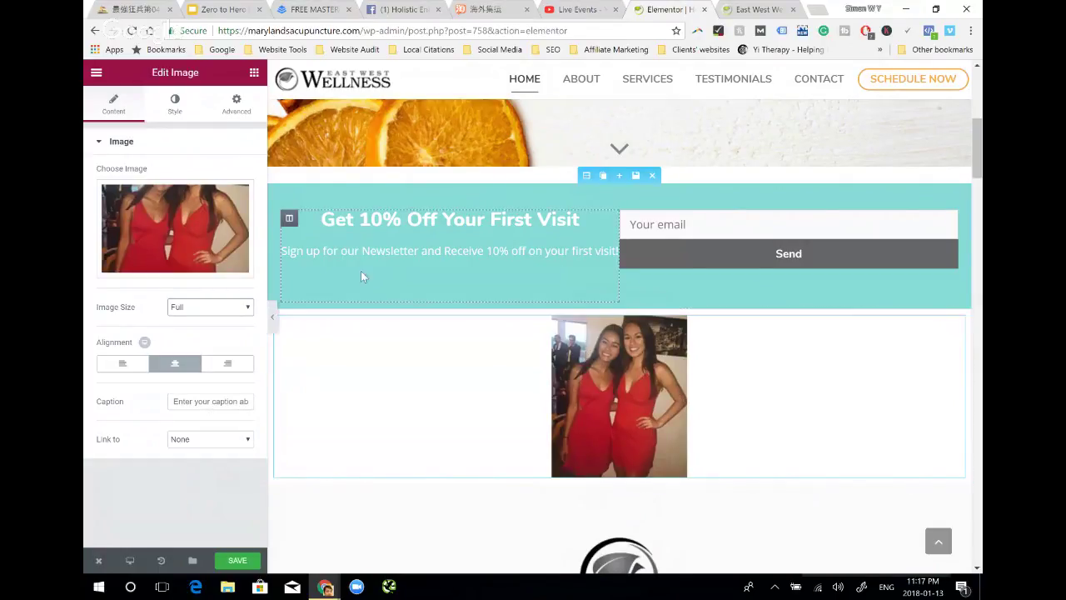
Undo the size change and the inserted image, then view the page revisions
{"action": "key", "text": "ctrl+z"}
{"action": "key", "text": "ctrl+z"}
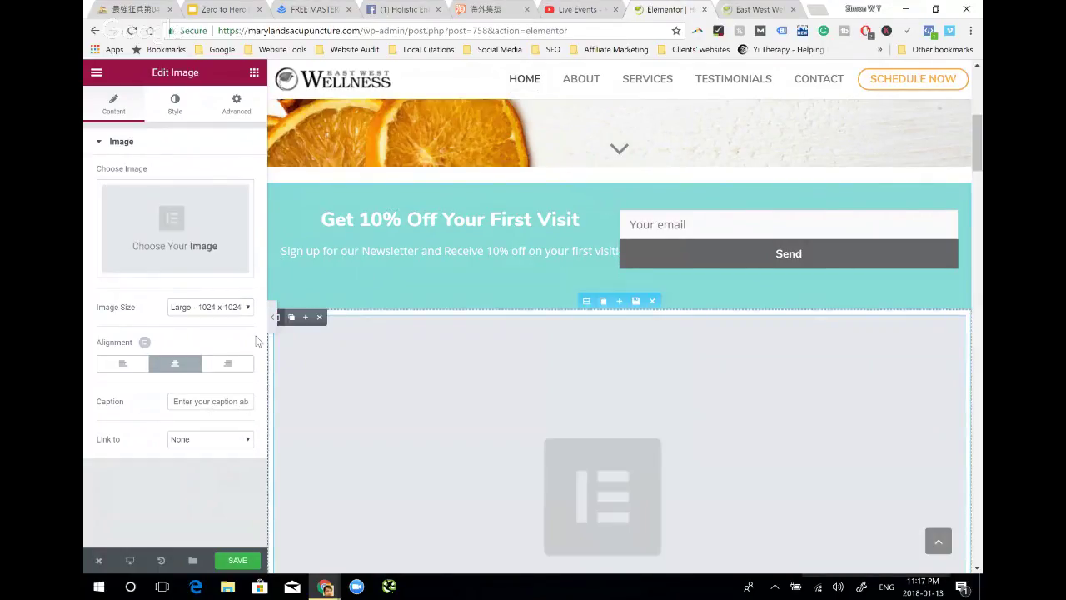
{"action": "key", "text": "ctrl+z"}
{"action": "left_click", "coordinate": [248, 98]}
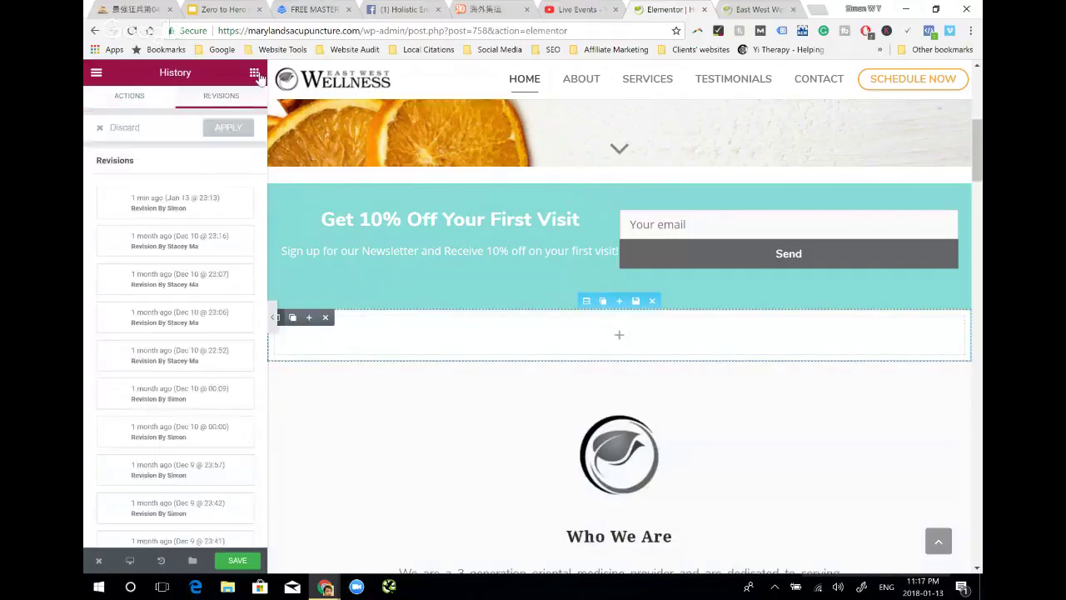
Add a Text Editor widget to the new section and replace its placeholder with test text
{"action": "left_click", "coordinate": [254, 73]}
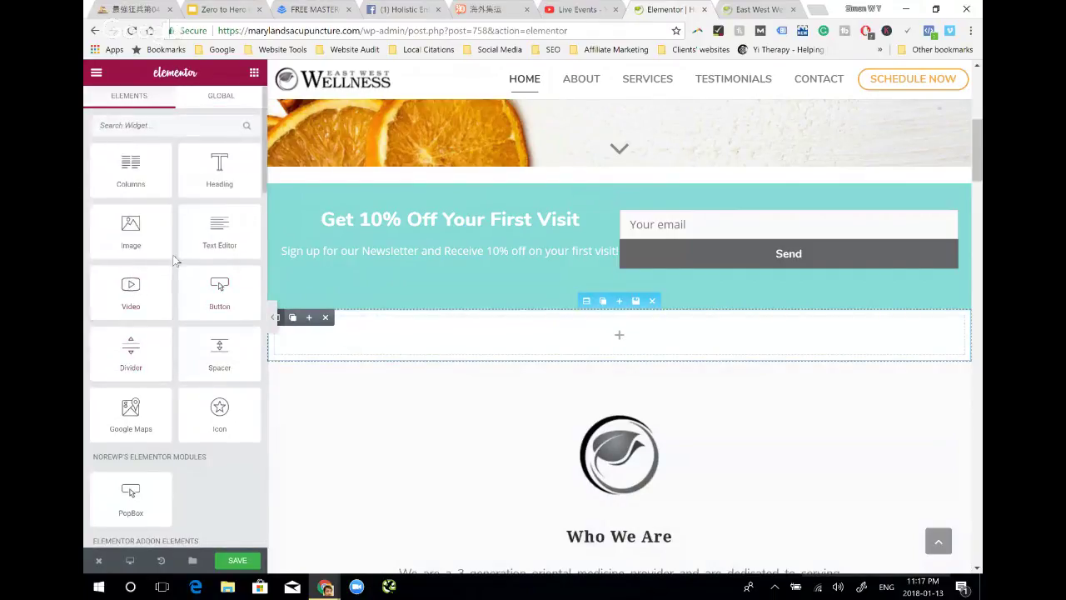
{"action": "left_click_drag", "start_coordinate": [219, 232], "coordinate": [421, 335]}
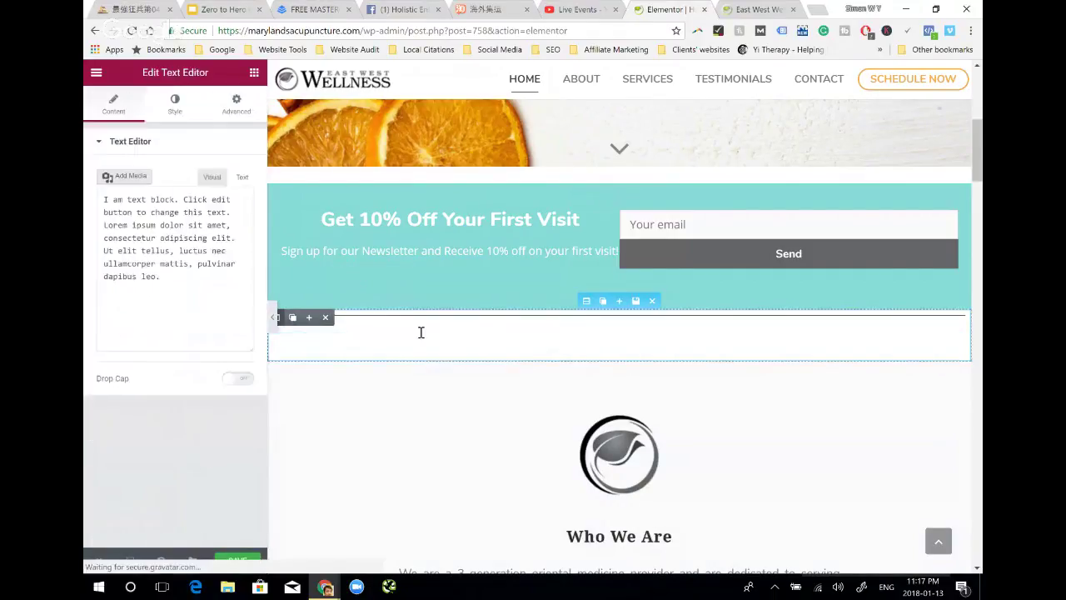
{"action": "triple_click", "coordinate": [485, 325]}
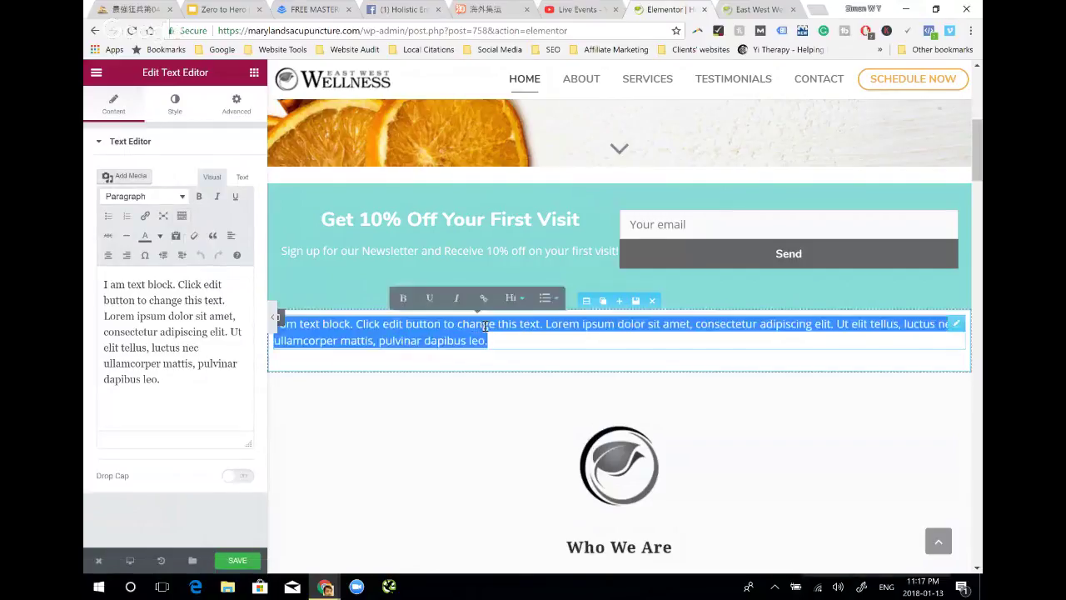
{"action": "type", "text": "asdfasdfasdfsdf"}
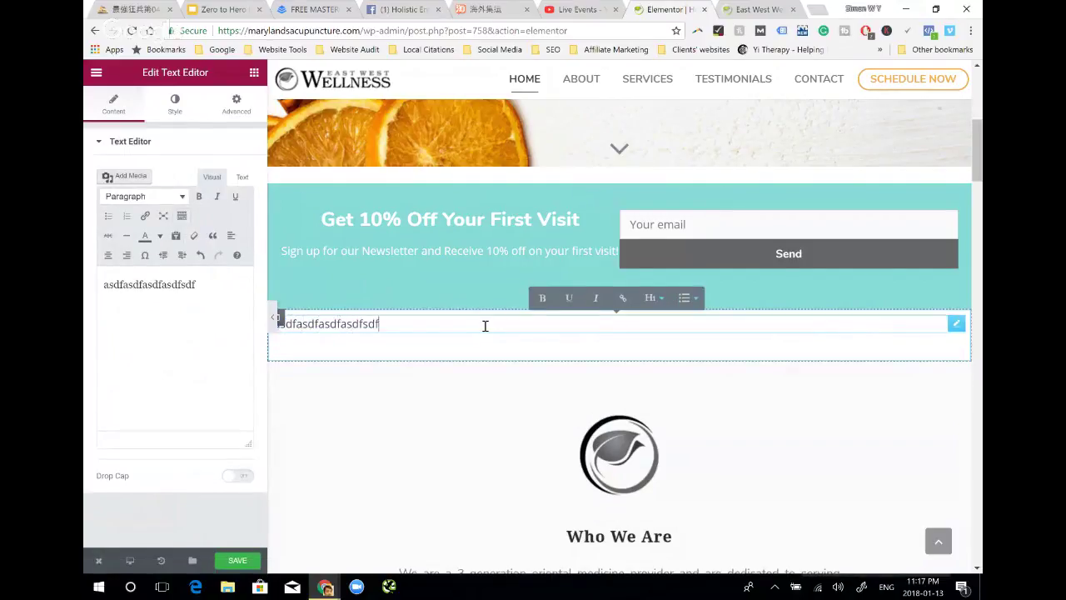
{"action": "type", "text": "adf"}
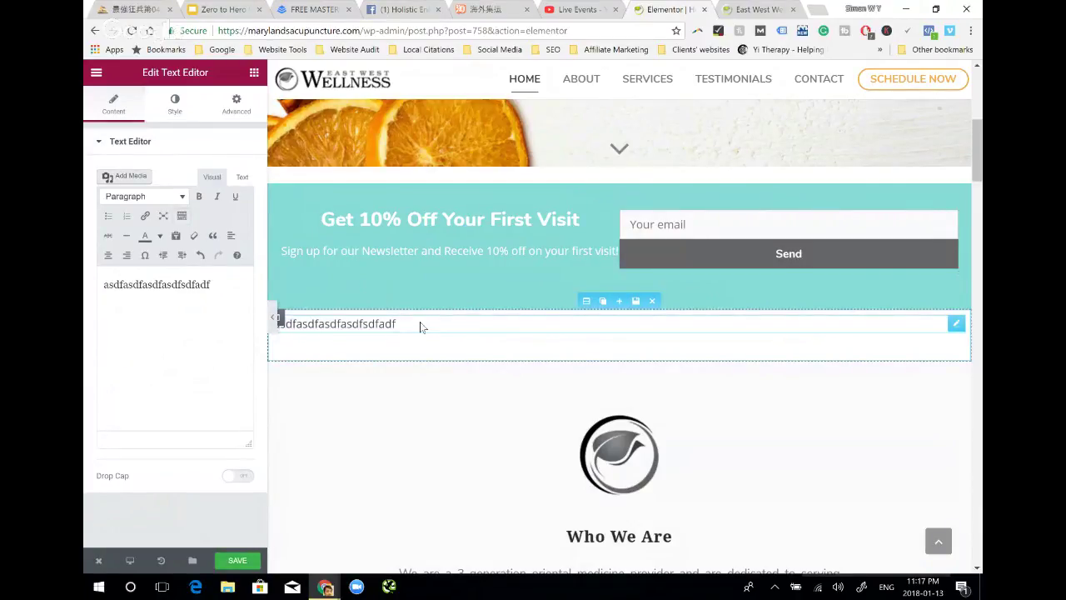
{"action": "type", "text": "ff"}
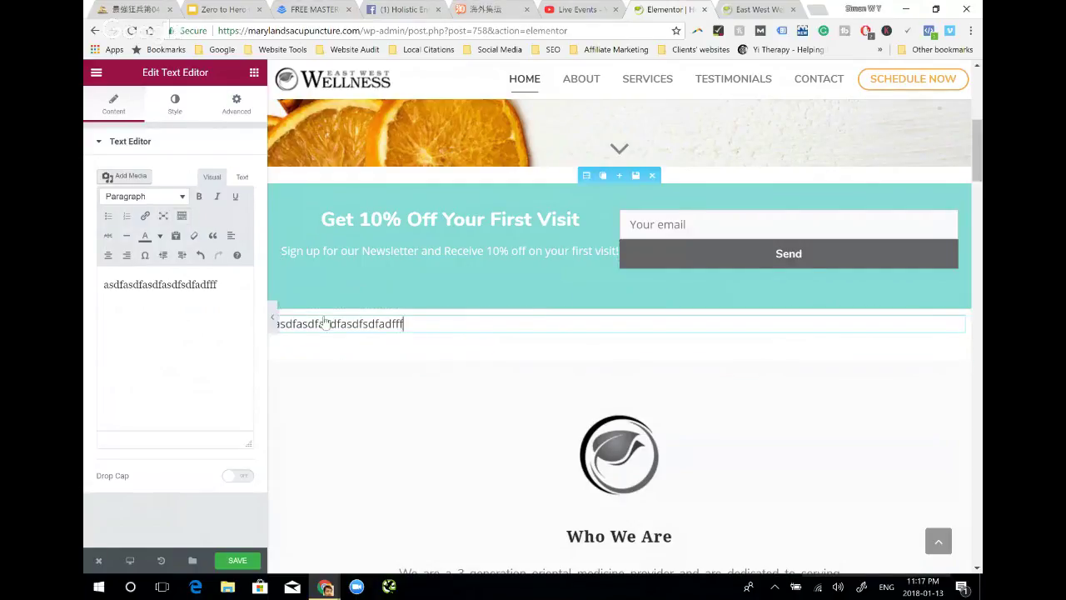
{"action": "key", "text": "BackSpace"}
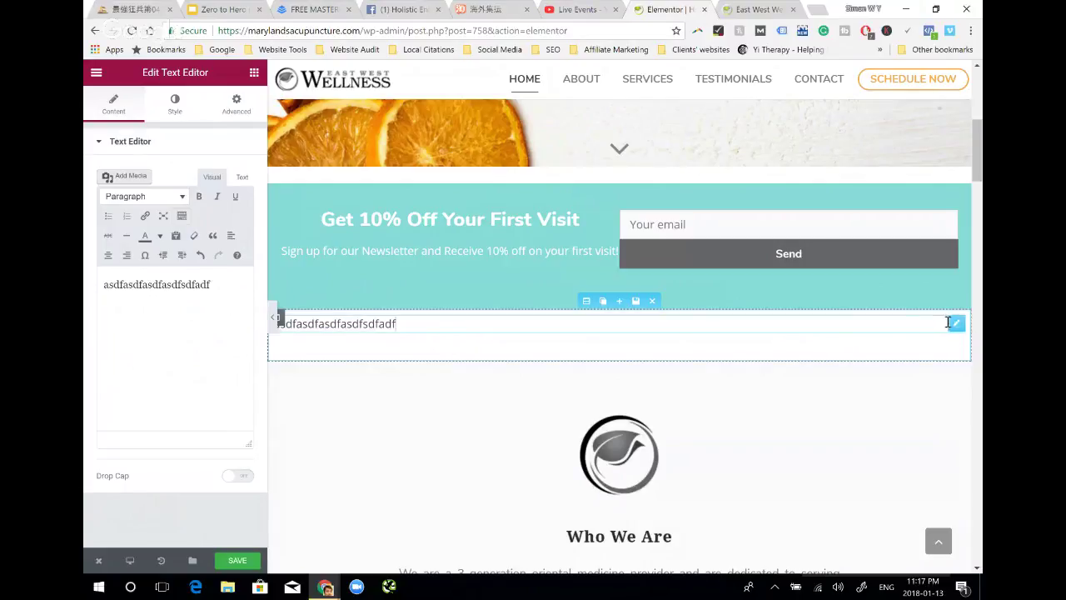
Replace the text block with a button, cycling its type through Info, Success, Warning to Danger
{"action": "mouse_move", "coordinate": [910, 325]}
{"action": "left_click", "coordinate": [923, 323]}
{"action": "left_click_drag", "start_coordinate": [193, 290], "coordinate": [446, 321]}
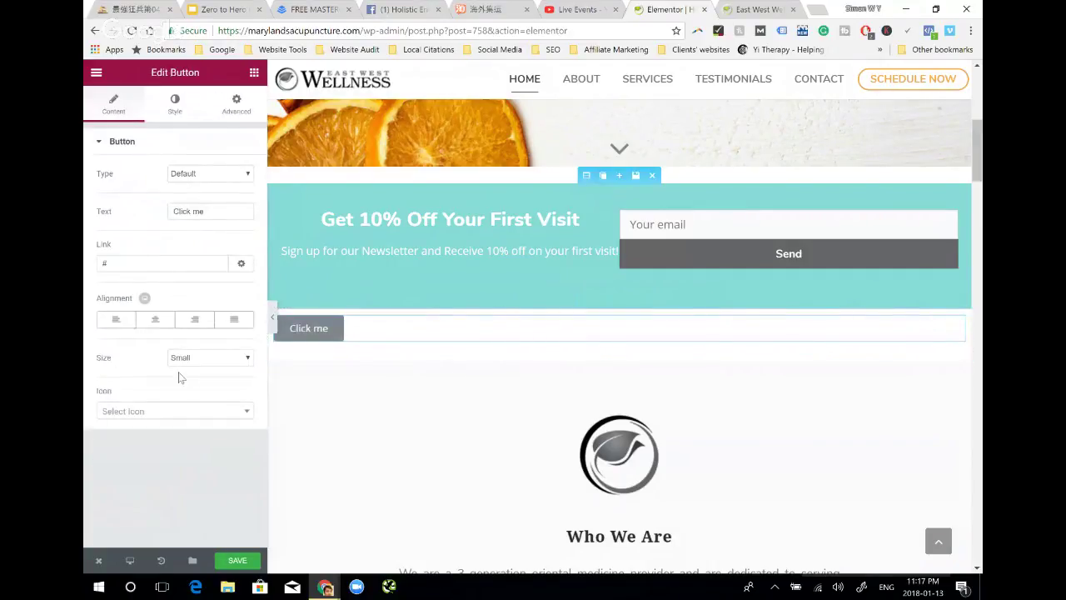
{"action": "left_click", "coordinate": [192, 179]}
{"action": "left_click", "coordinate": [196, 213]}
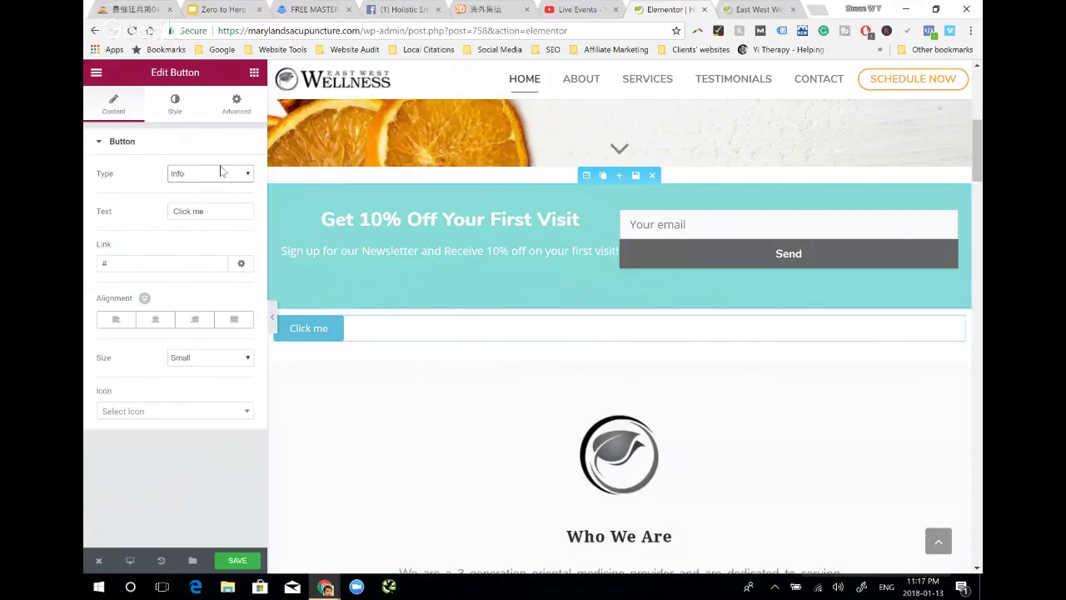
{"action": "left_click", "coordinate": [220, 173]}
{"action": "left_click", "coordinate": [223, 223]}
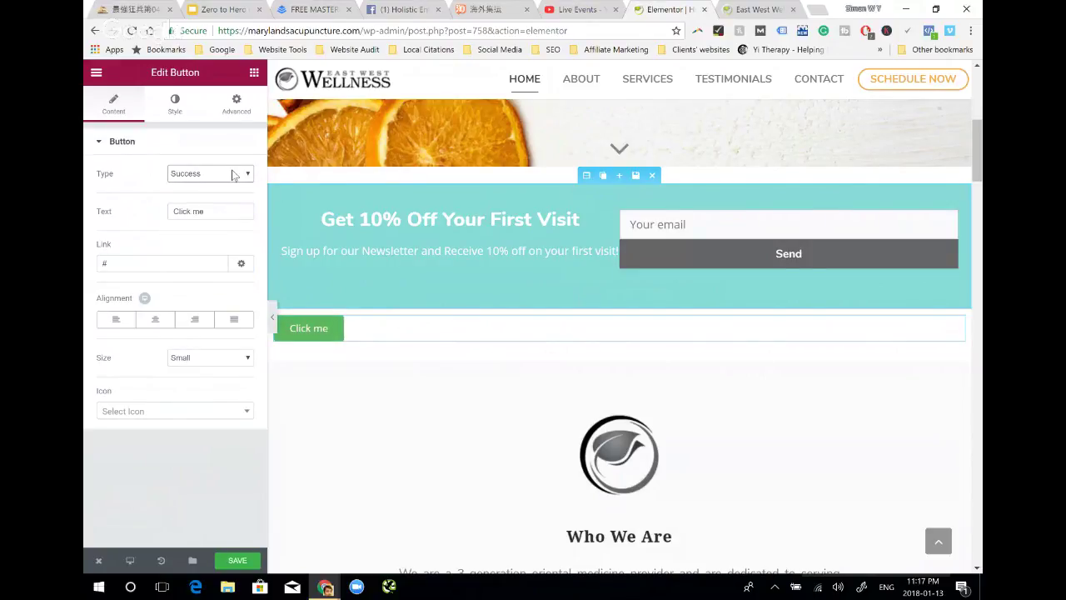
{"action": "left_click", "coordinate": [233, 174]}
{"action": "left_click", "coordinate": [233, 251]}
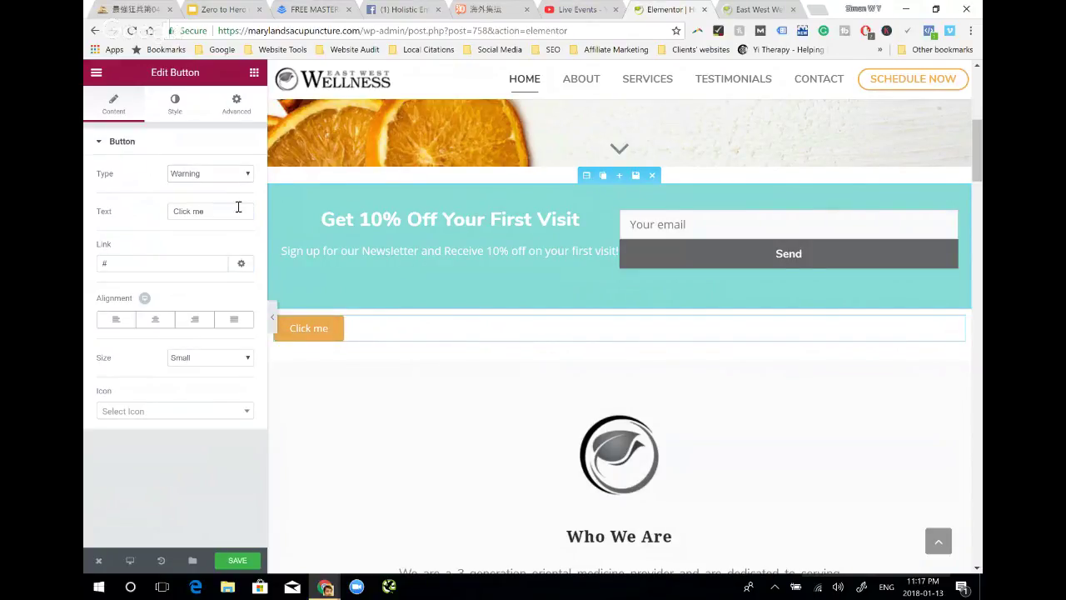
{"action": "left_click", "coordinate": [242, 176]}
{"action": "left_click", "coordinate": [252, 275]}
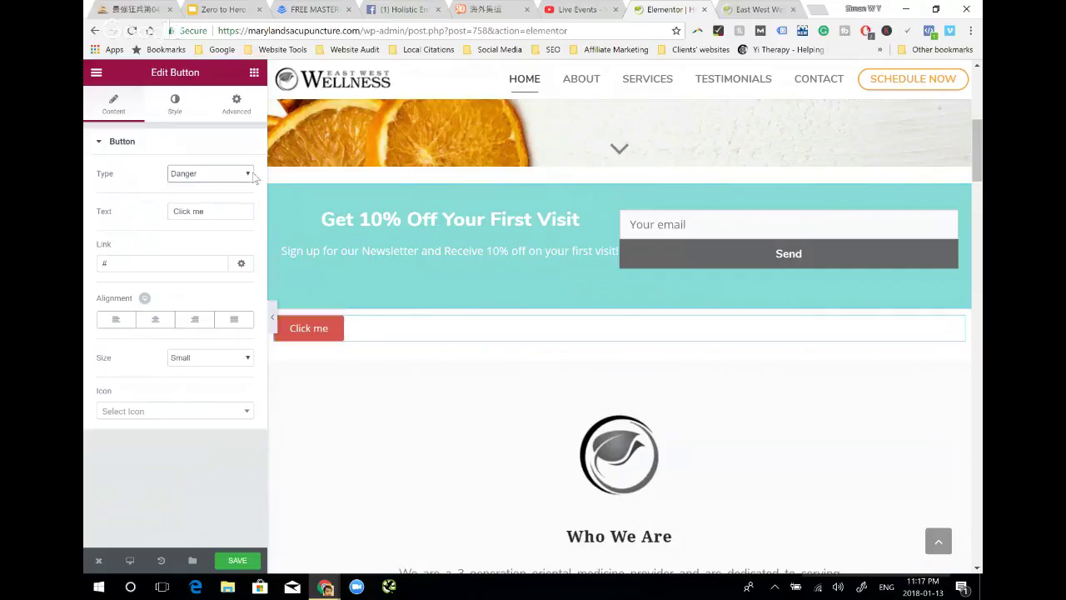
Relabel the button 'take me to heaven' and review its link options
{"action": "left_click", "coordinate": [225, 211]}
{"action": "triple_click", "coordinate": [228, 212]}
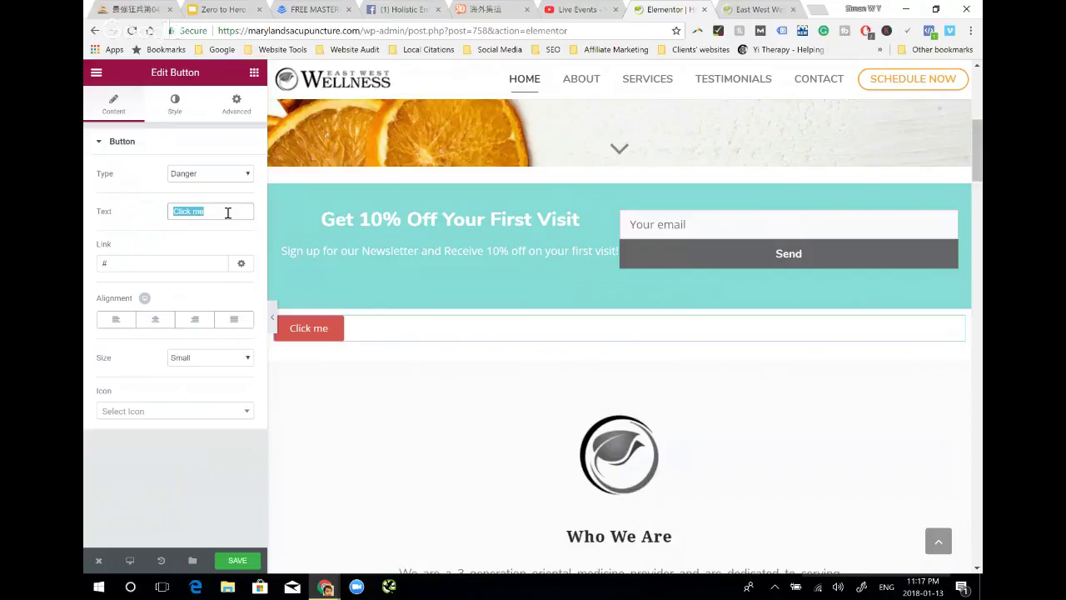
{"action": "type", "text": "take me to "}
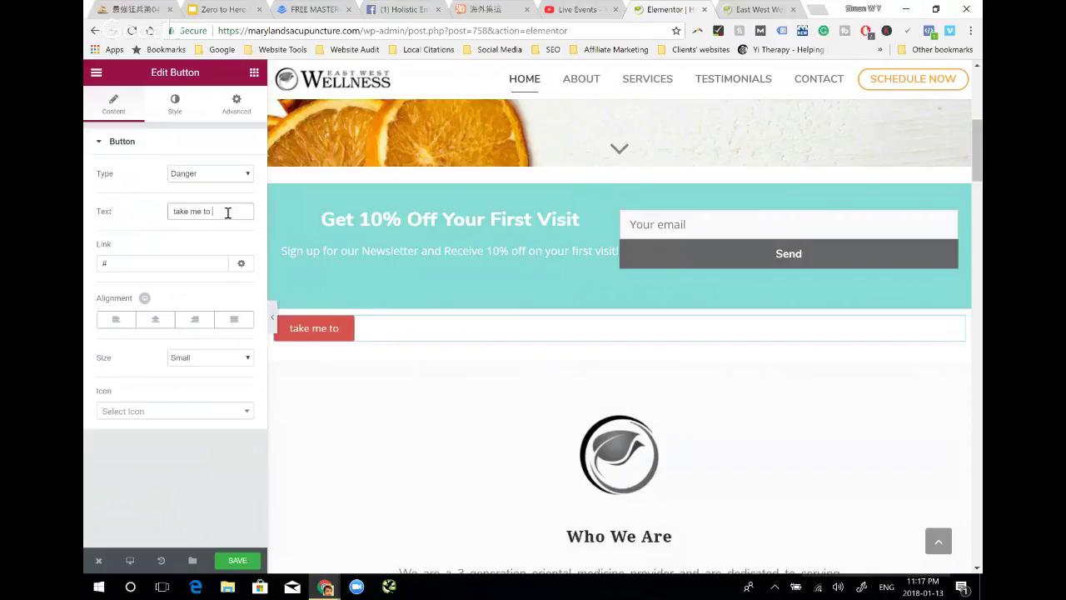
{"action": "type", "text": "heaven"}
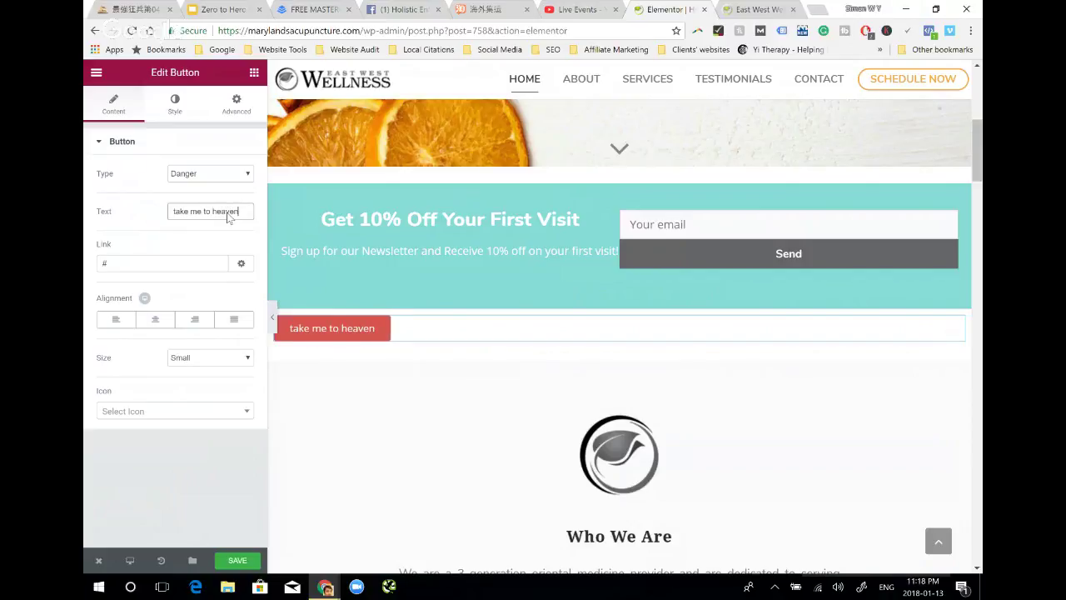
{"action": "left_click", "coordinate": [149, 263]}
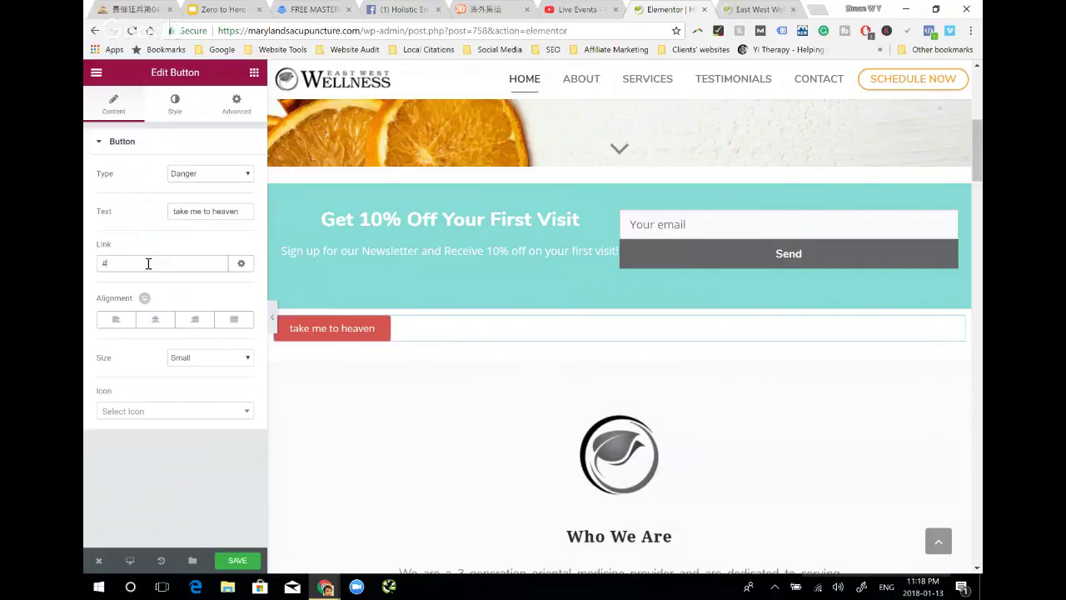
{"action": "left_click", "coordinate": [241, 264]}
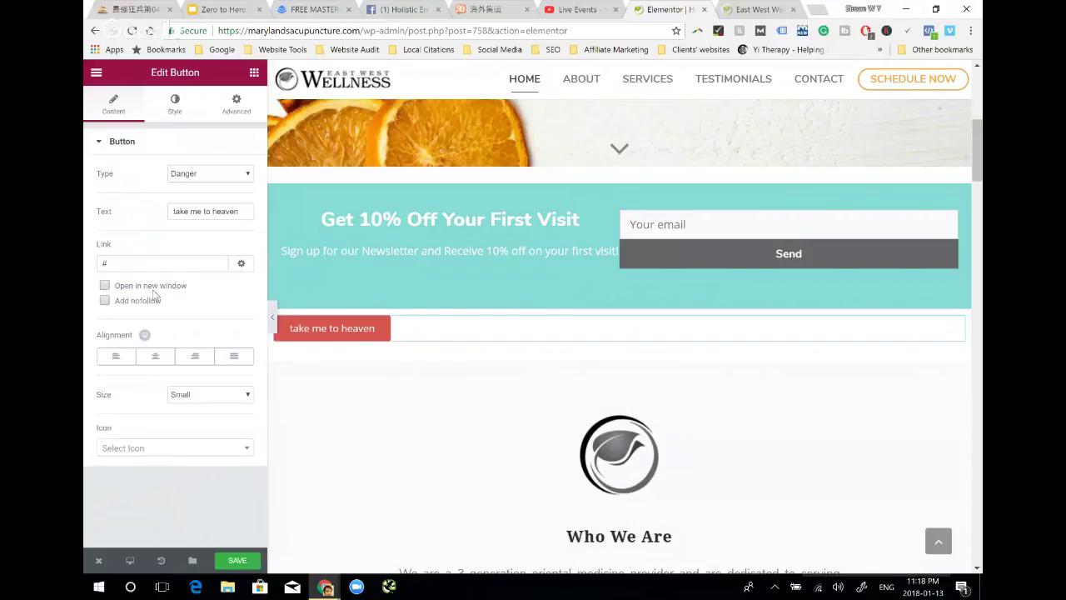
{"action": "double_click", "coordinate": [163, 262]}
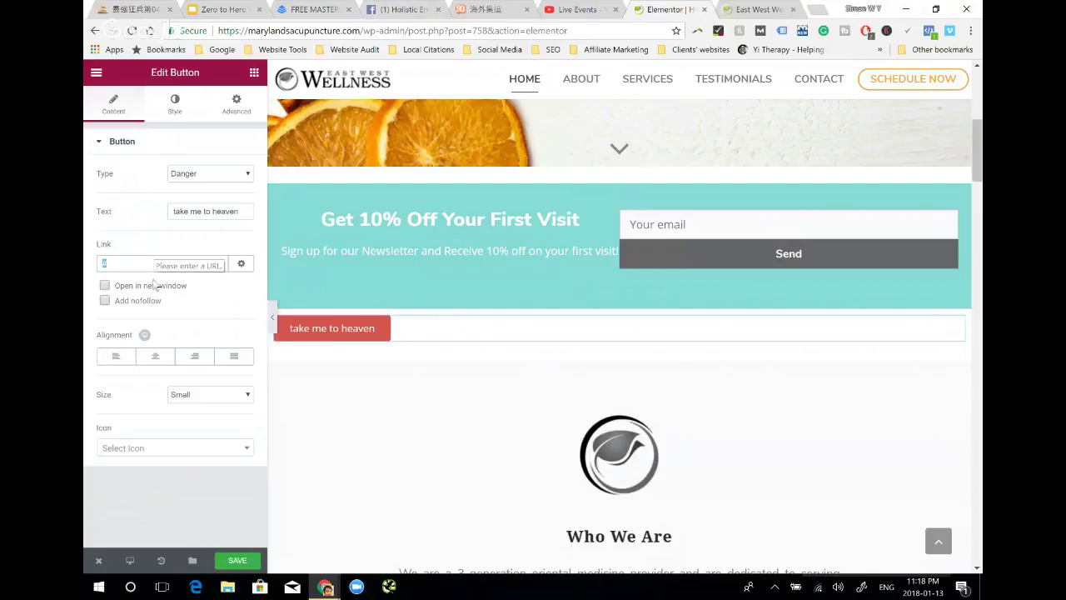
{"action": "left_click", "coordinate": [242, 263]}
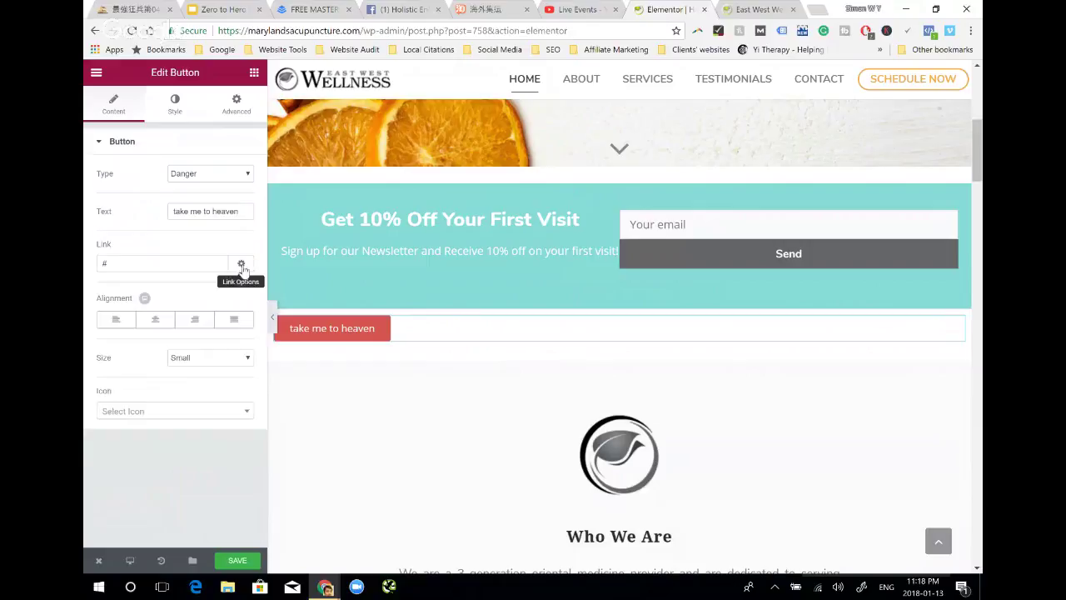
{"action": "left_click", "coordinate": [241, 263]}
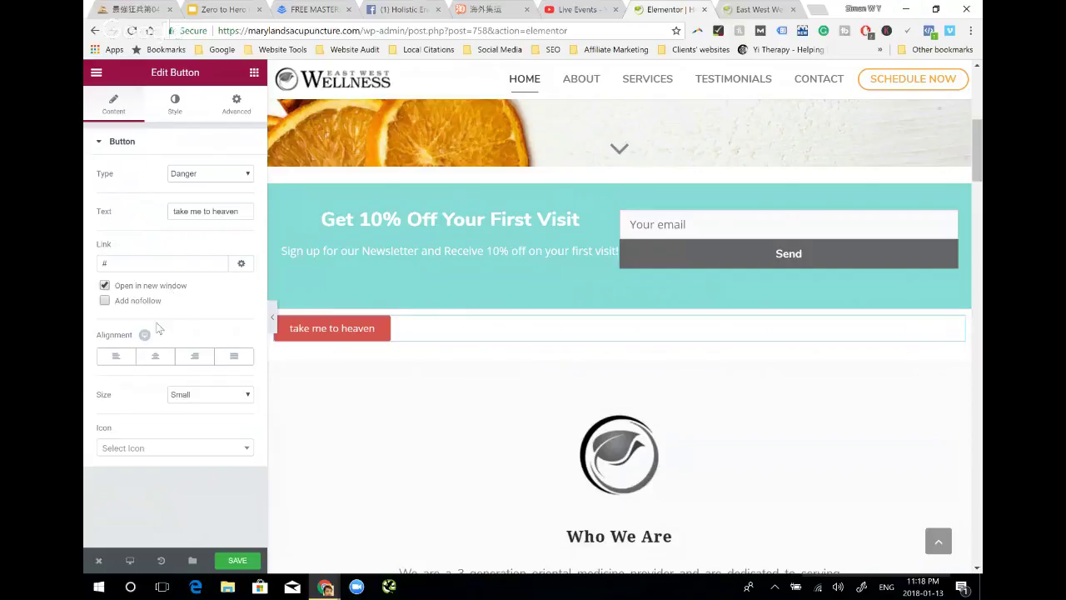
Align the button right and try sizes Large, Extra Large, Medium, ending at Extra Small
{"action": "left_click", "coordinate": [154, 357]}
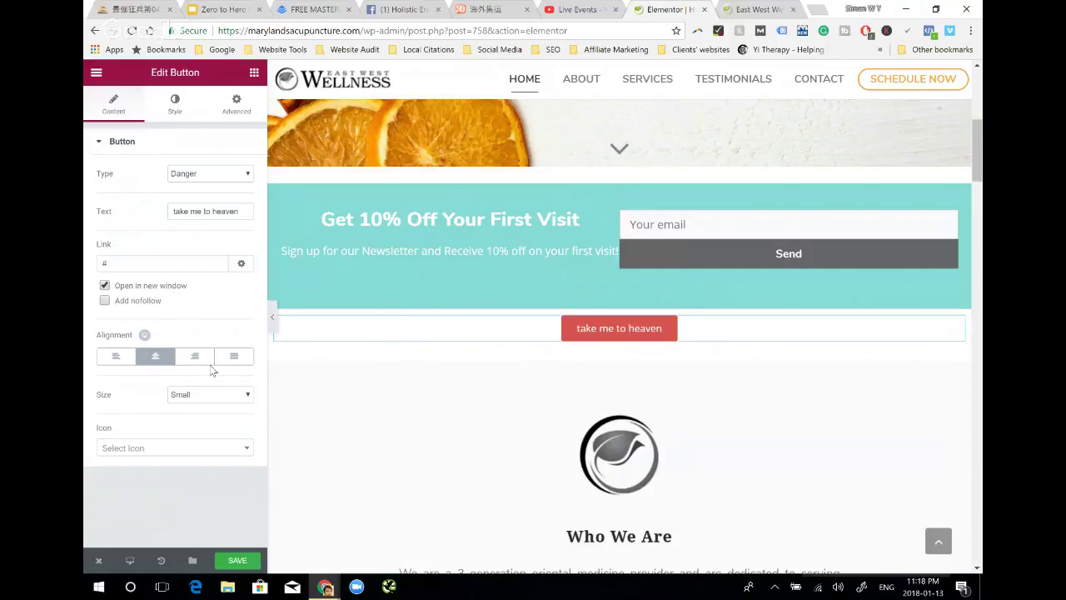
{"action": "left_click", "coordinate": [194, 357]}
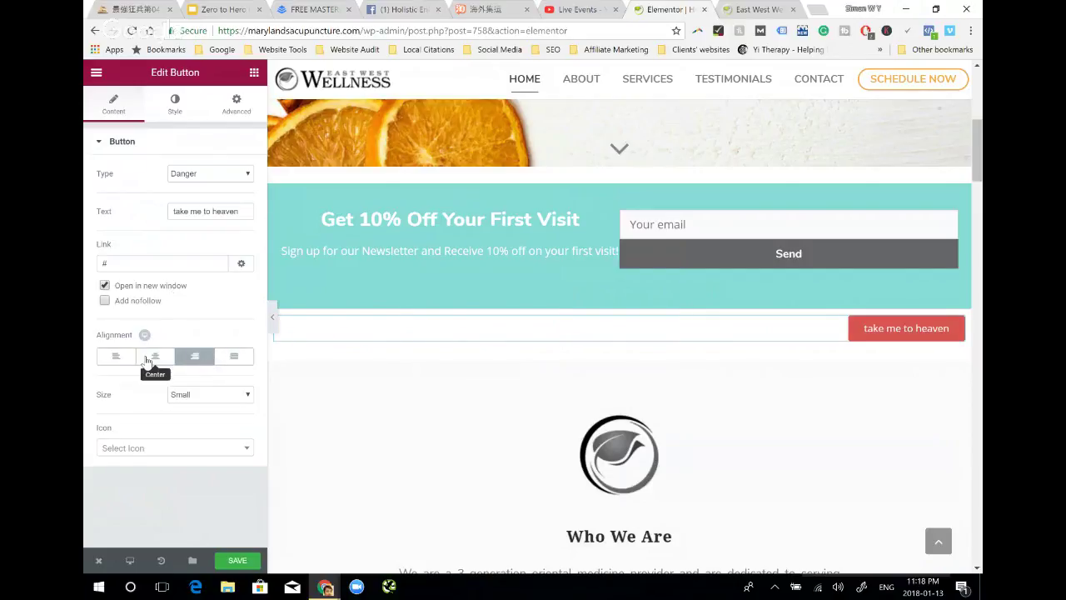
{"action": "left_click", "coordinate": [222, 391]}
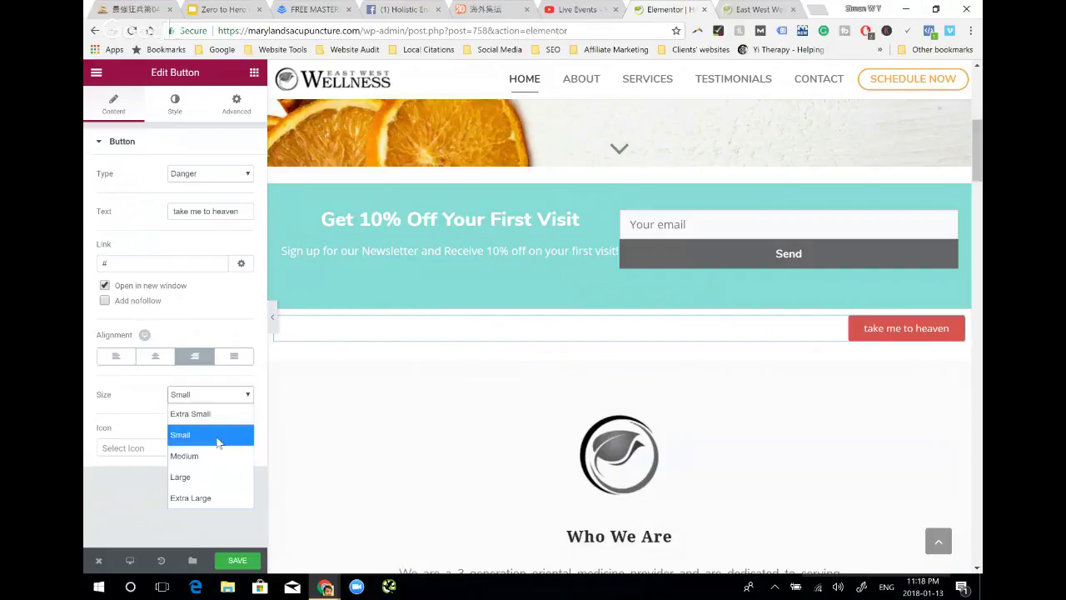
{"action": "left_click", "coordinate": [217, 477]}
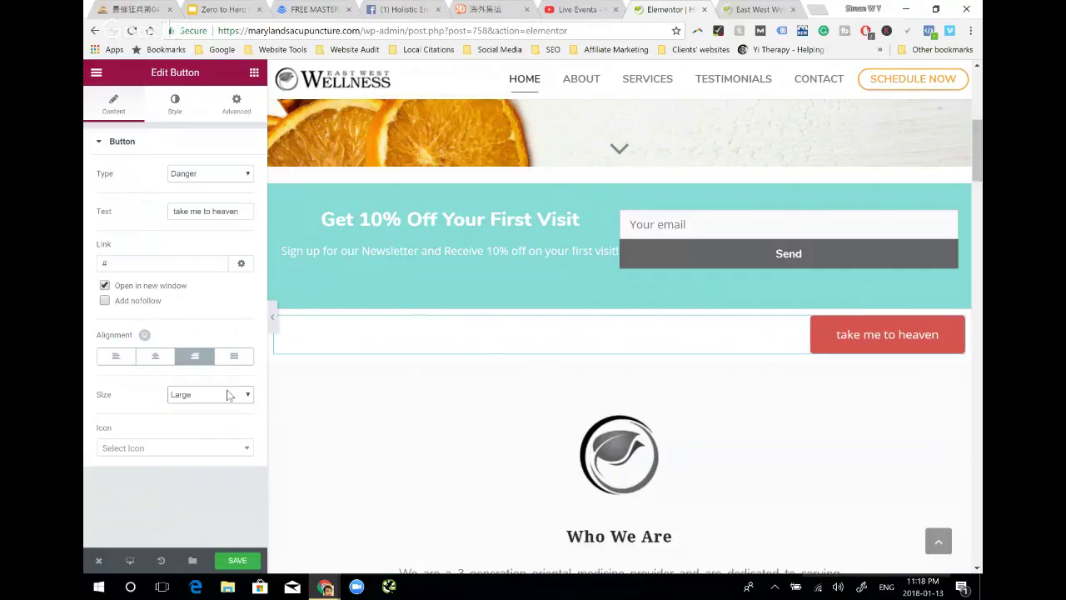
{"action": "left_click", "coordinate": [237, 394]}
{"action": "left_click", "coordinate": [218, 499]}
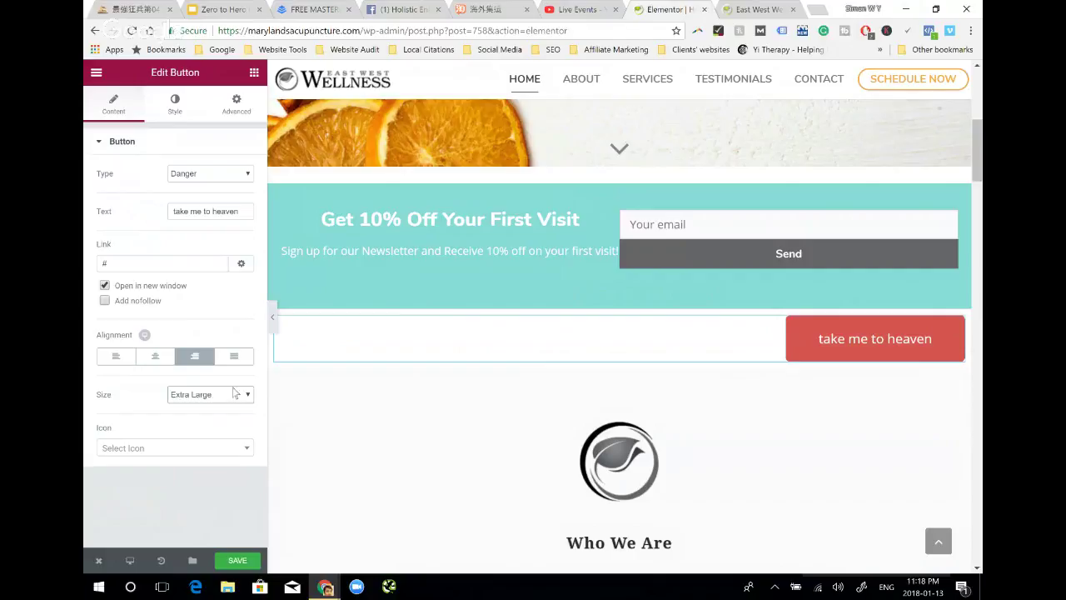
{"action": "left_click", "coordinate": [235, 394]}
{"action": "left_click", "coordinate": [223, 455]}
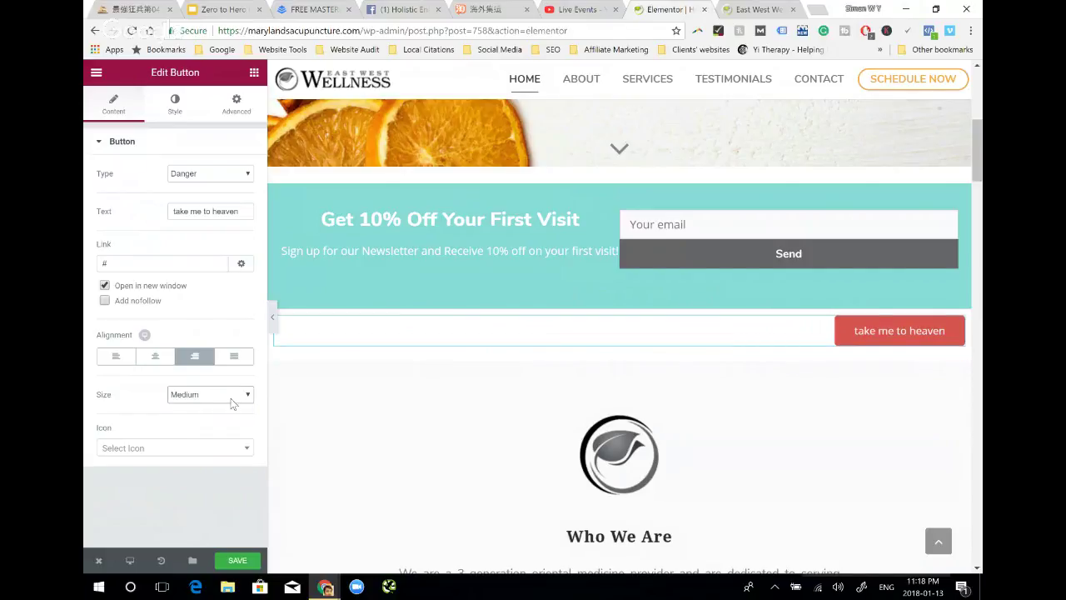
{"action": "left_click", "coordinate": [232, 400]}
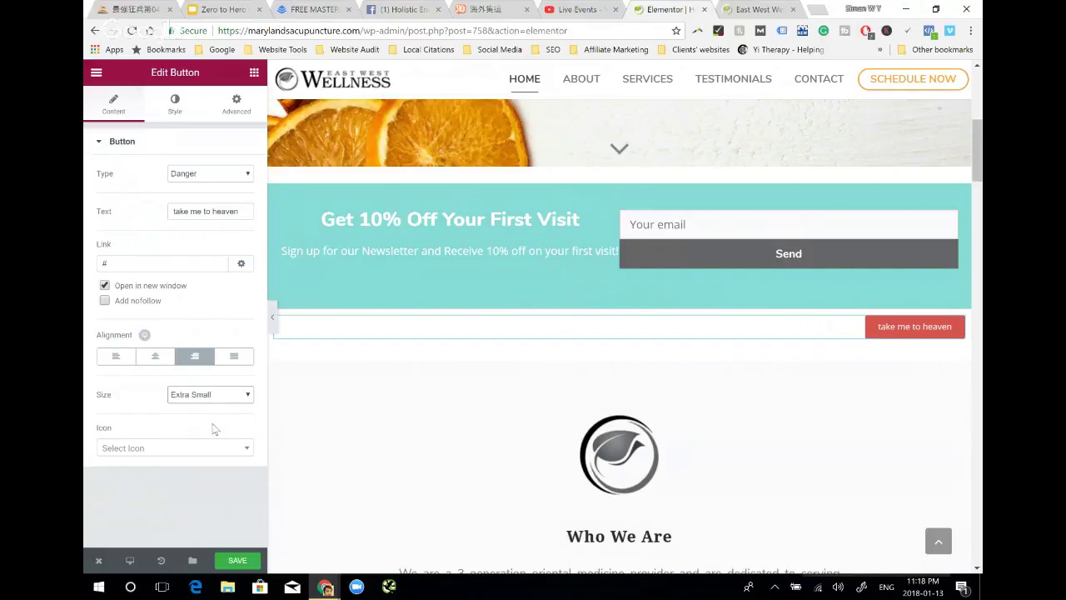
Give the button the adjust icon placed after the text, then delete the button
{"action": "left_click", "coordinate": [196, 449]}
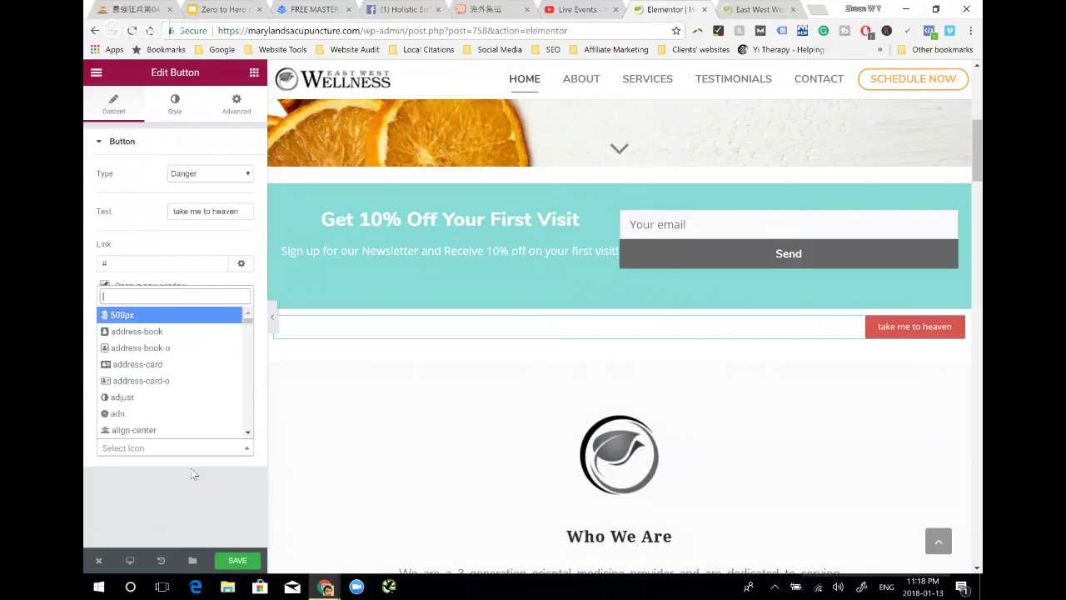
{"action": "left_click", "coordinate": [181, 396]}
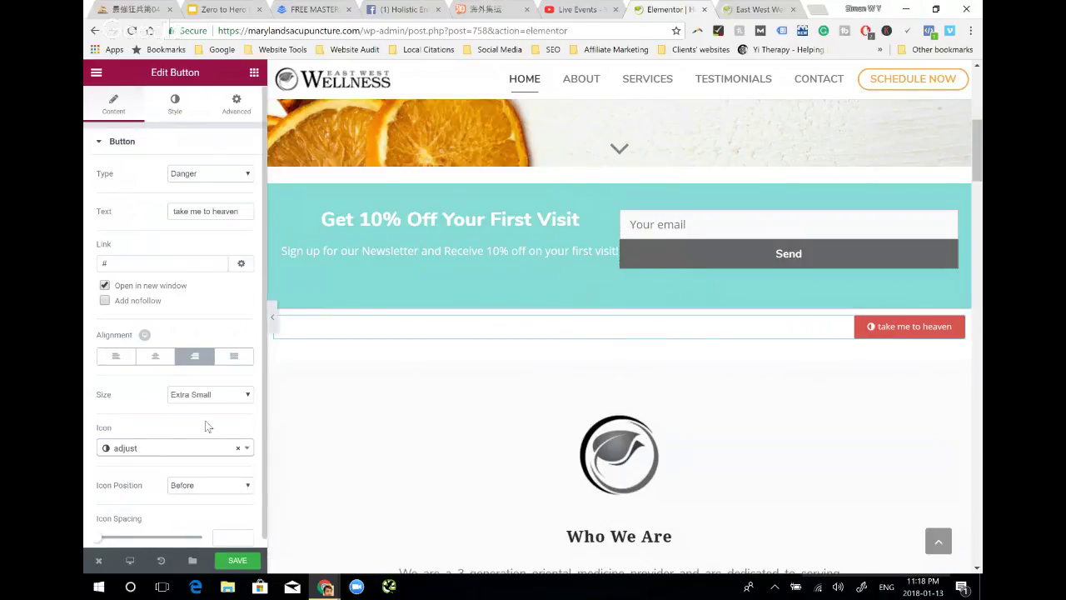
{"action": "scroll", "coordinate": [209, 424], "scroll_direction": "down", "scroll_amount": 1}
{"action": "left_click", "coordinate": [218, 477]}
{"action": "left_click", "coordinate": [212, 517]}
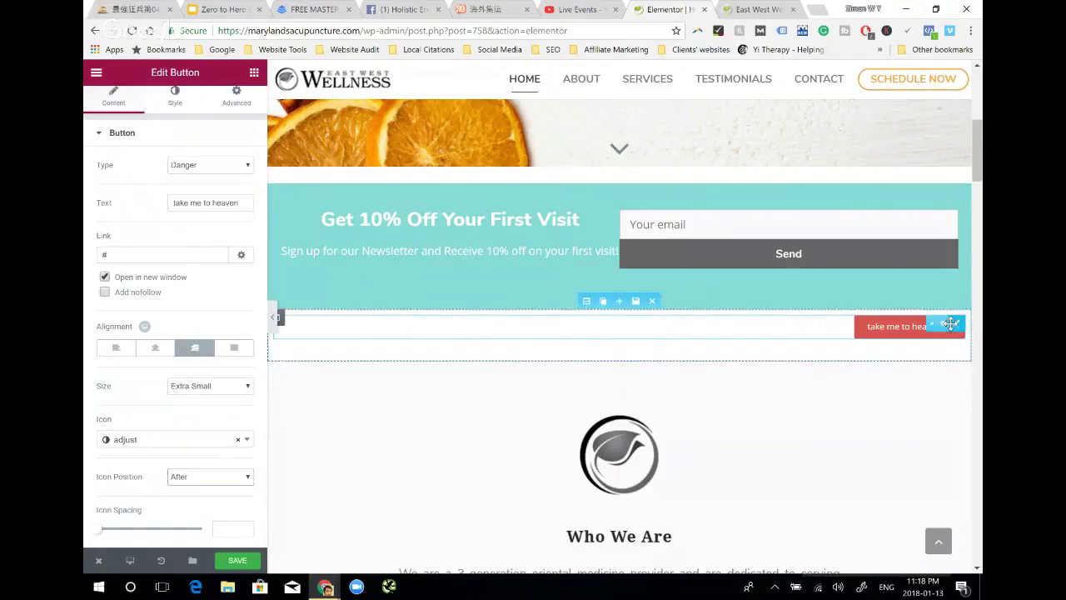
{"action": "left_click", "coordinate": [923, 323]}
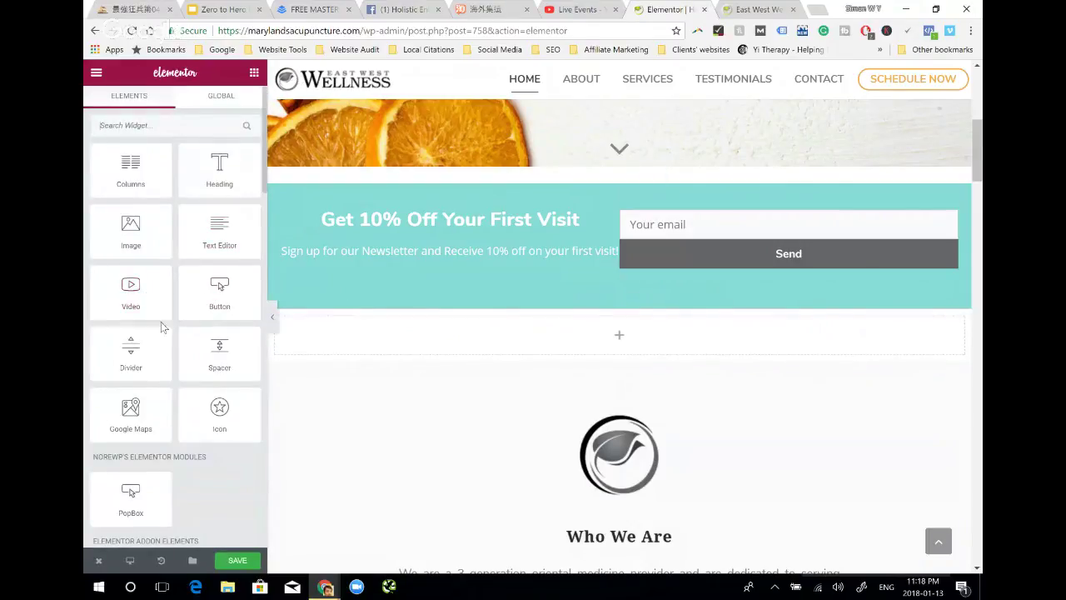
{"action": "left_click_drag", "start_coordinate": [148, 295], "coordinate": [395, 341]}
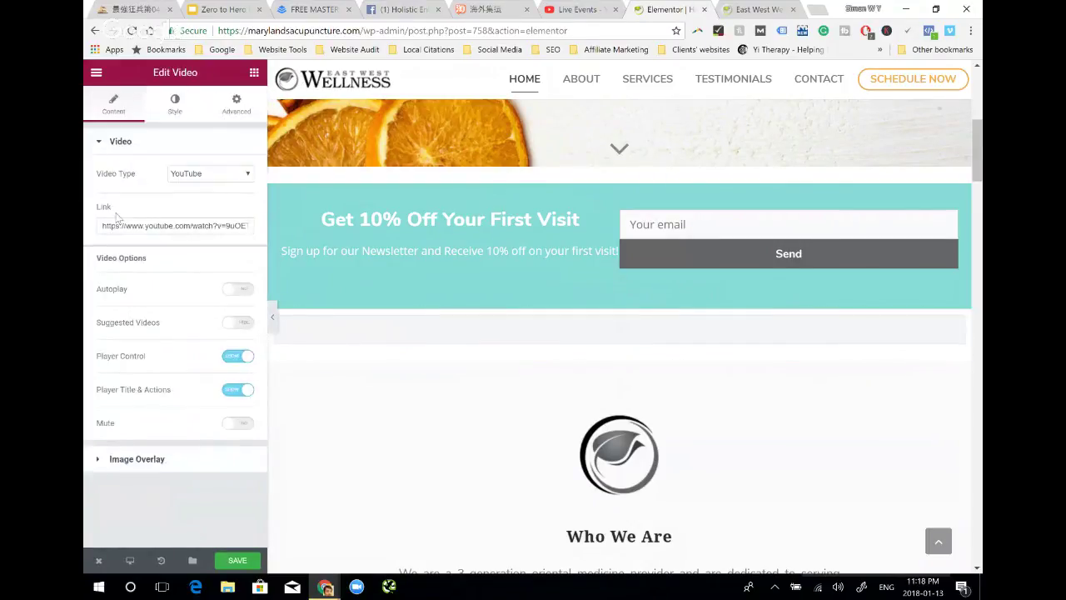
{"action": "left_click", "coordinate": [206, 175]}
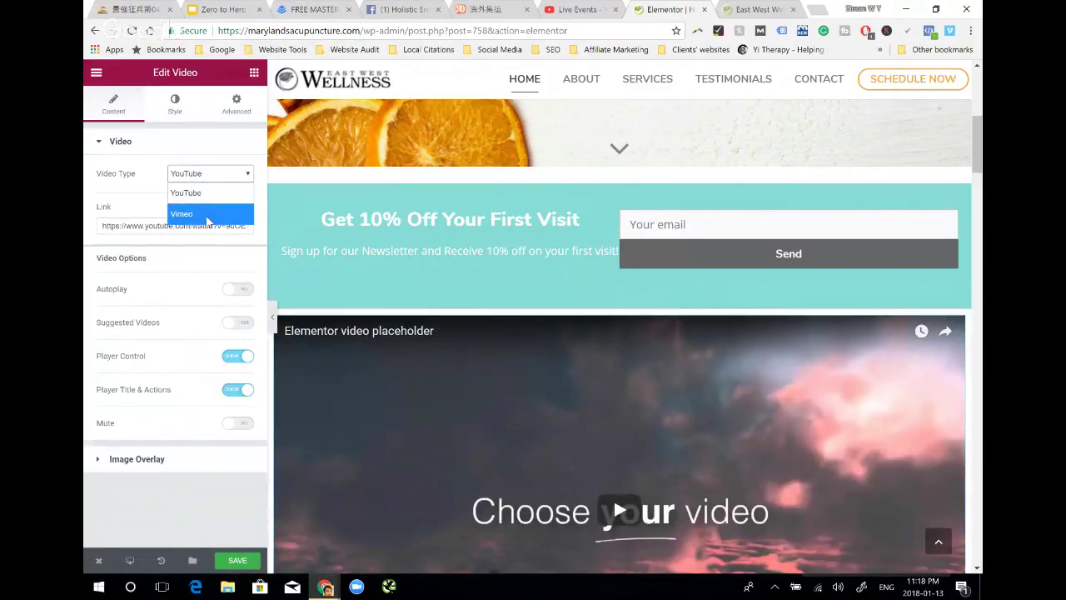
{"action": "left_click", "coordinate": [195, 372]}
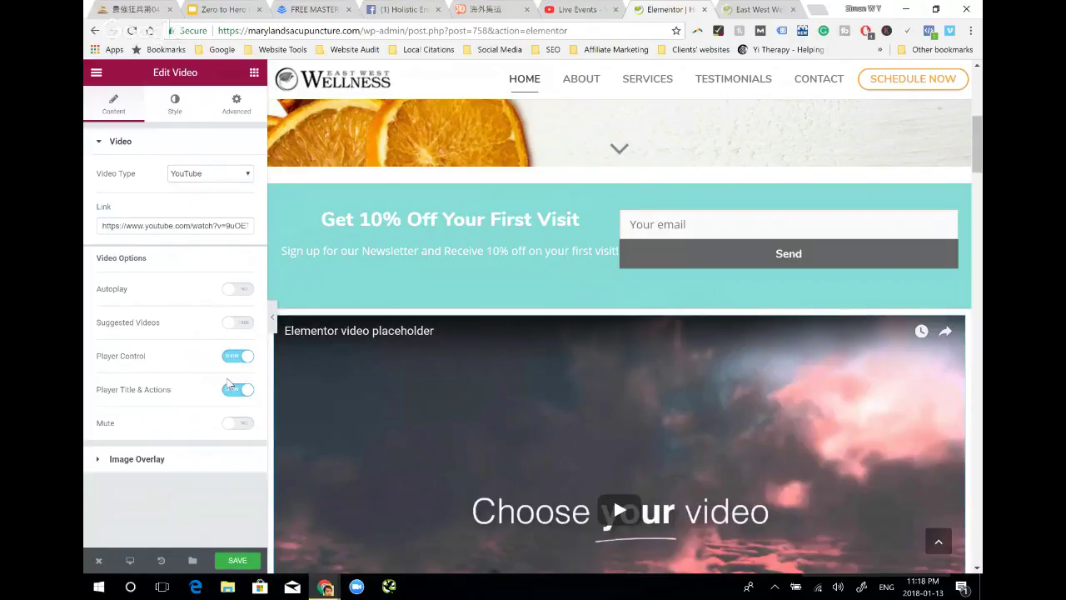
{"action": "scroll", "coordinate": [697, 466], "scroll_direction": "down", "scroll_amount": 3}
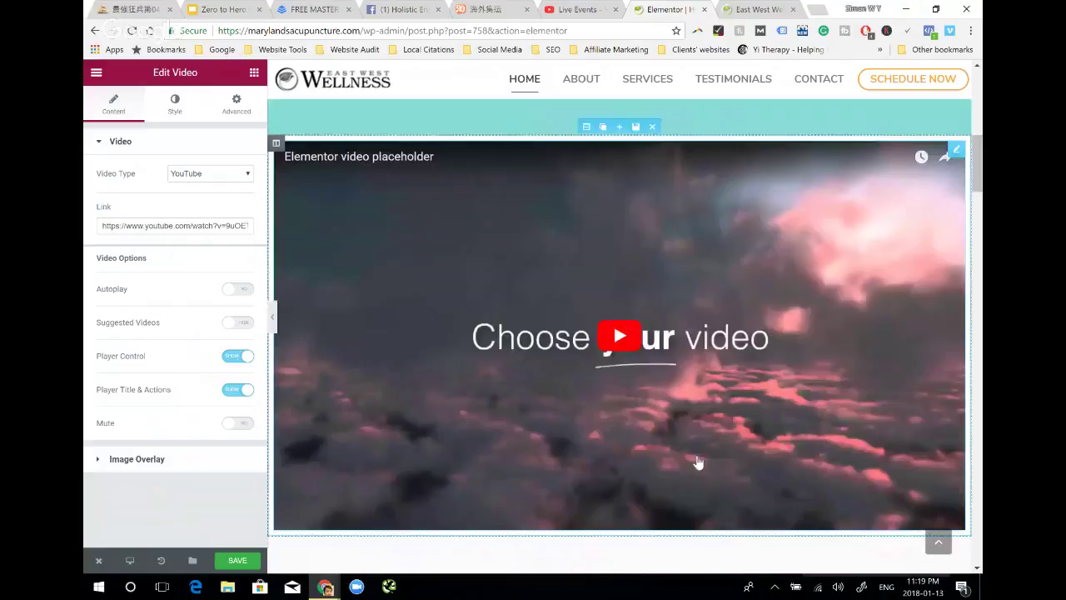
{"action": "scroll", "coordinate": [683, 339], "scroll_direction": "down", "scroll_amount": 2}
{"action": "scroll", "coordinate": [583, 350], "scroll_direction": "up", "scroll_amount": 2}
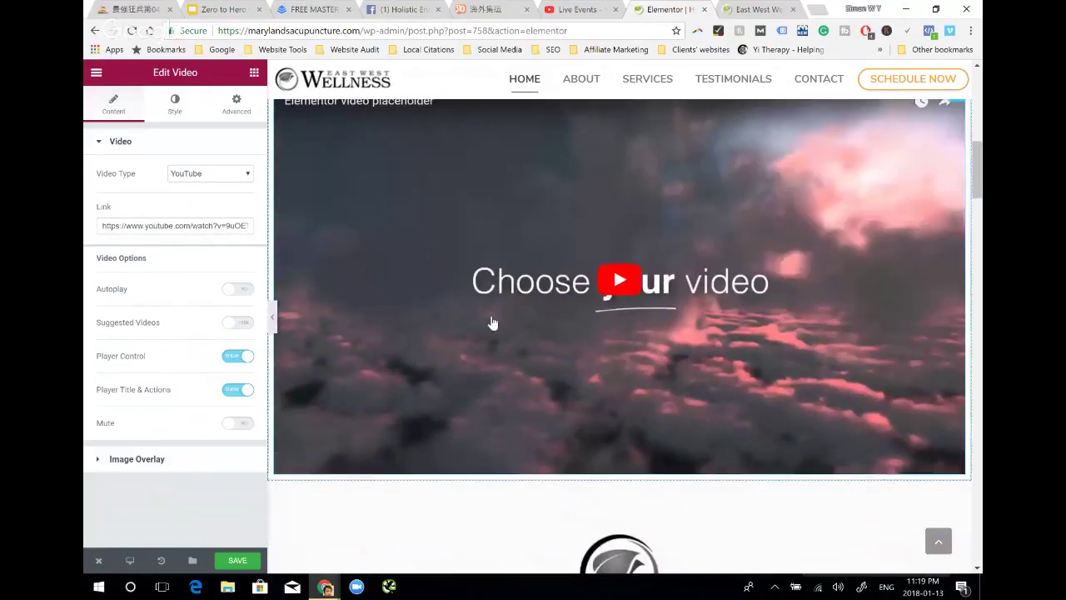
{"action": "scroll", "coordinate": [386, 334], "scroll_direction": "up", "scroll_amount": 1}
{"action": "scroll", "coordinate": [667, 267], "scroll_direction": "up", "scroll_amount": 1}
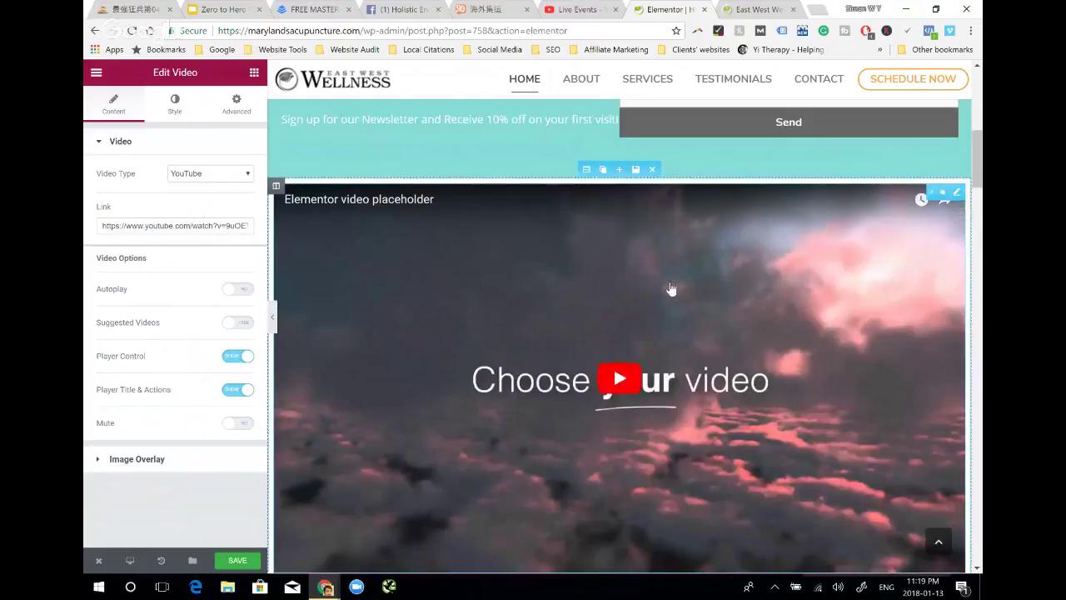
{"action": "left_click", "coordinate": [246, 226]}
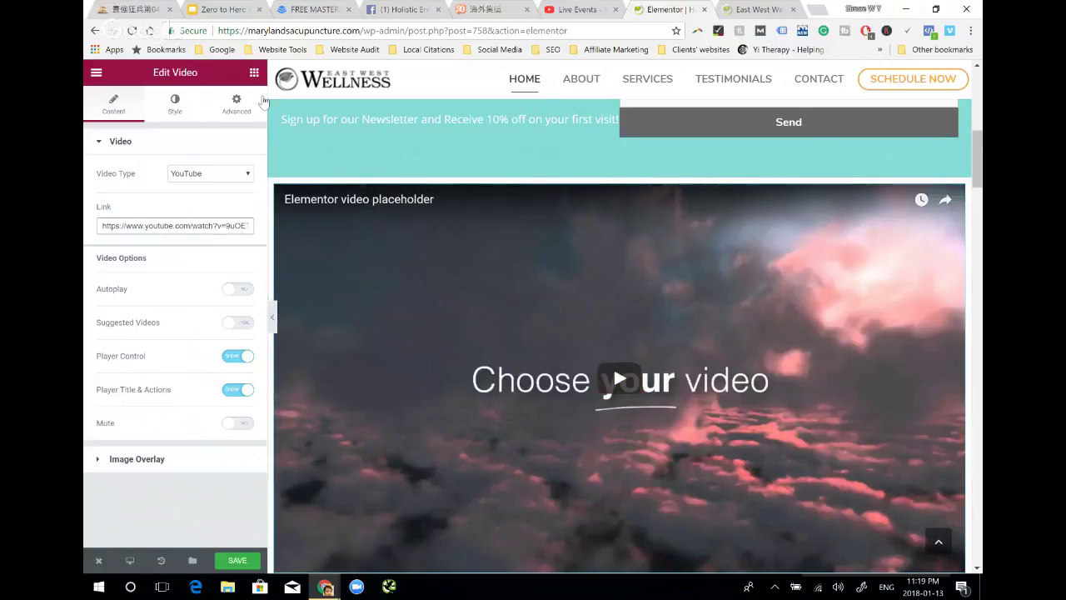
{"action": "mouse_move", "coordinate": [952, 200]}
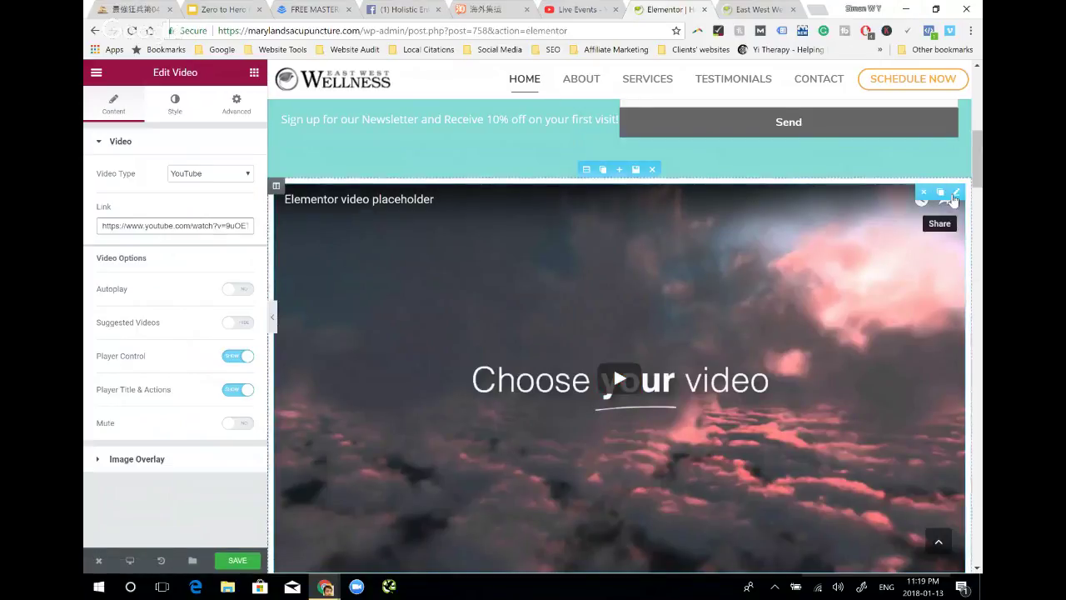
{"action": "left_click", "coordinate": [922, 193]}
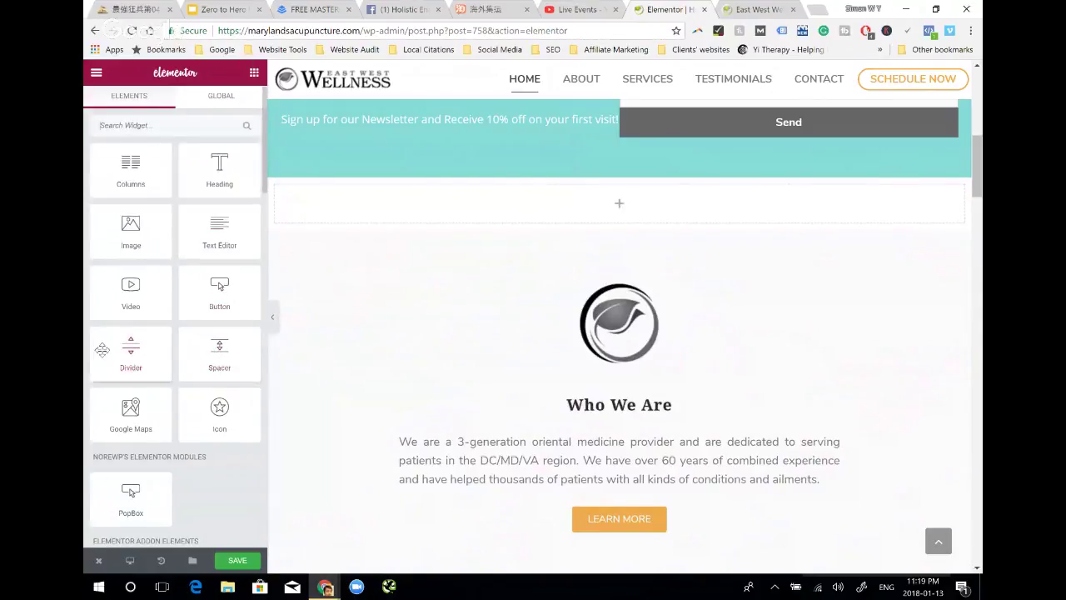
Add a divider below the newsletter band, adjust its weight and near-black colour, then delete it
{"action": "left_click_drag", "start_coordinate": [105, 348], "coordinate": [448, 209]}
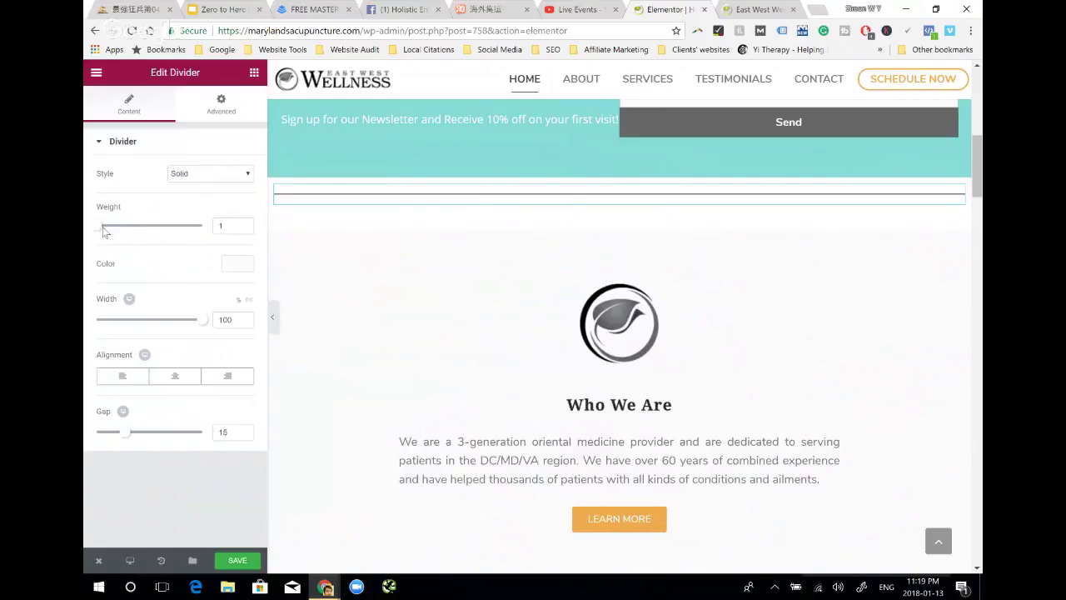
{"action": "left_click_drag", "start_coordinate": [103, 227], "coordinate": [150, 226]}
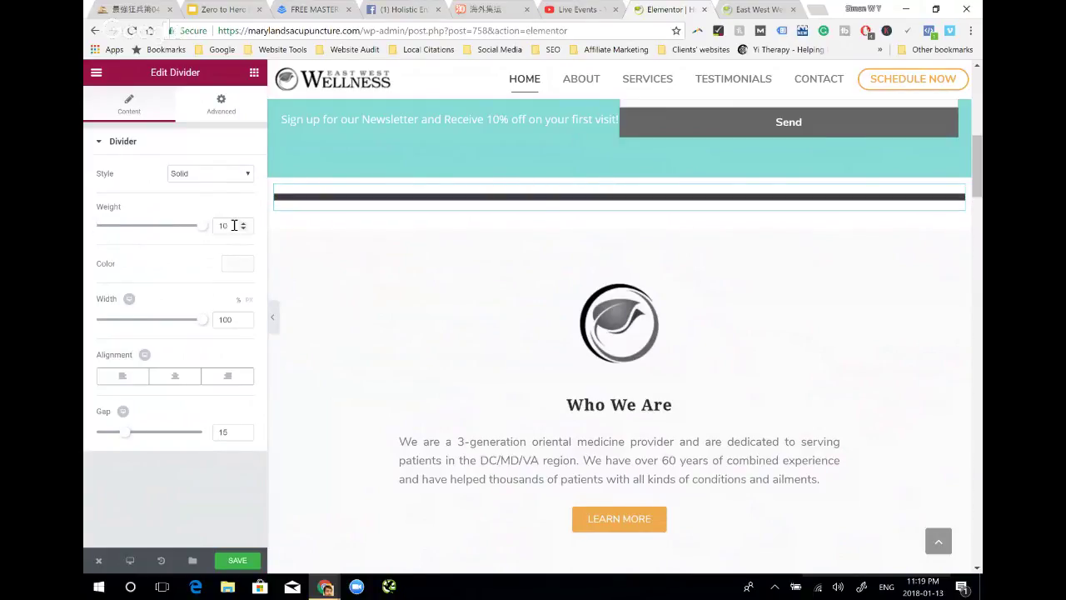
{"action": "left_click_drag", "start_coordinate": [201, 225], "coordinate": [86, 236]}
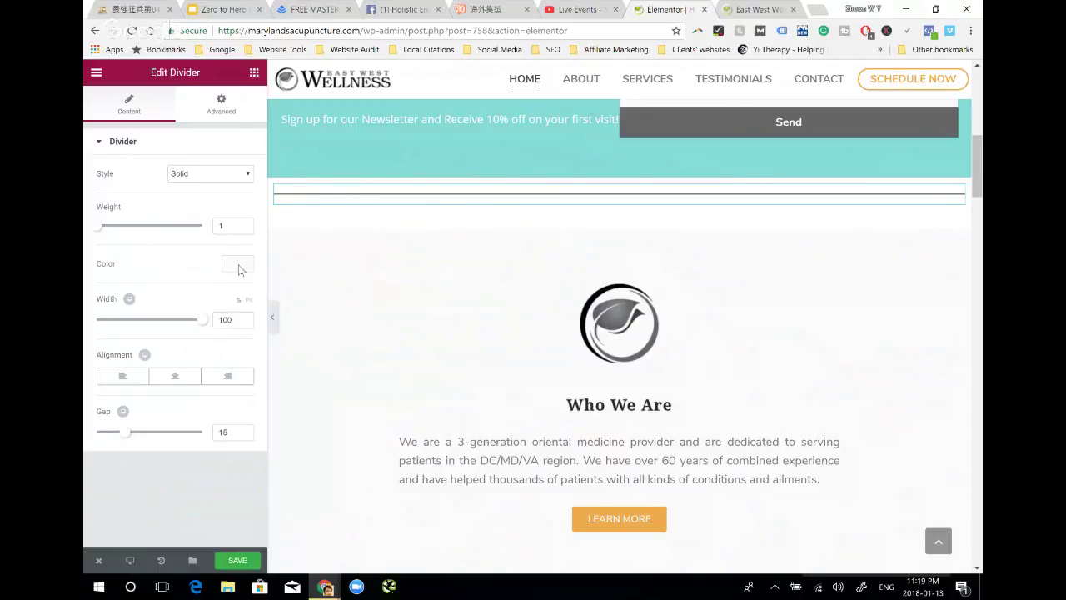
{"action": "left_click", "coordinate": [237, 263]}
{"action": "left_click_drag", "start_coordinate": [185, 378], "coordinate": [188, 394]}
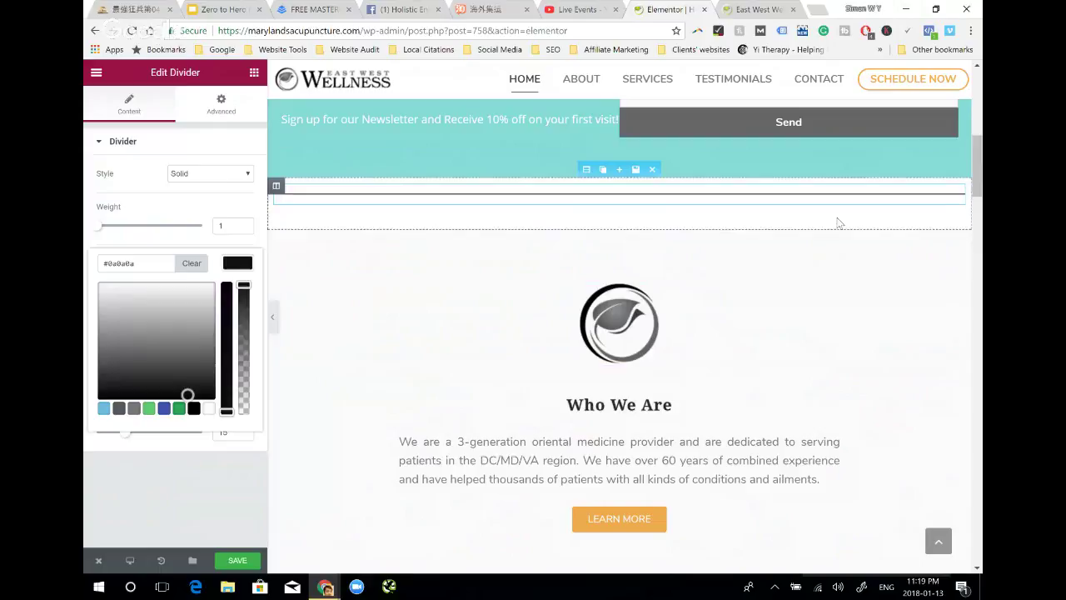
{"action": "mouse_move", "coordinate": [619, 197]}
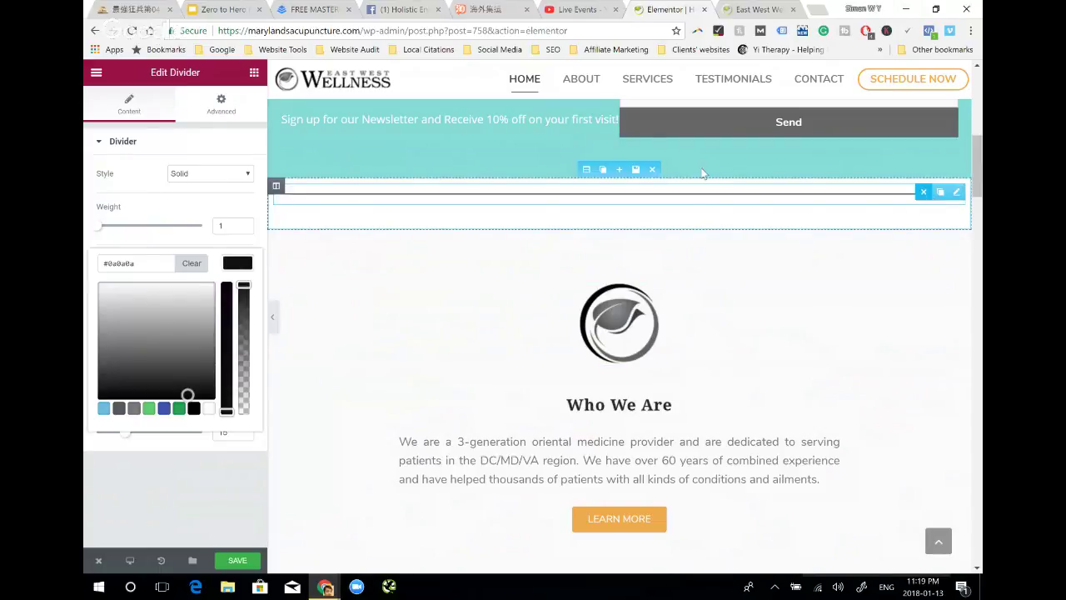
{"action": "key", "text": "Delete"}
{"action": "scroll", "coordinate": [142, 250], "scroll_direction": "down", "scroll_amount": 2}
{"action": "scroll", "coordinate": [142, 208], "scroll_direction": "down", "scroll_amount": 2}
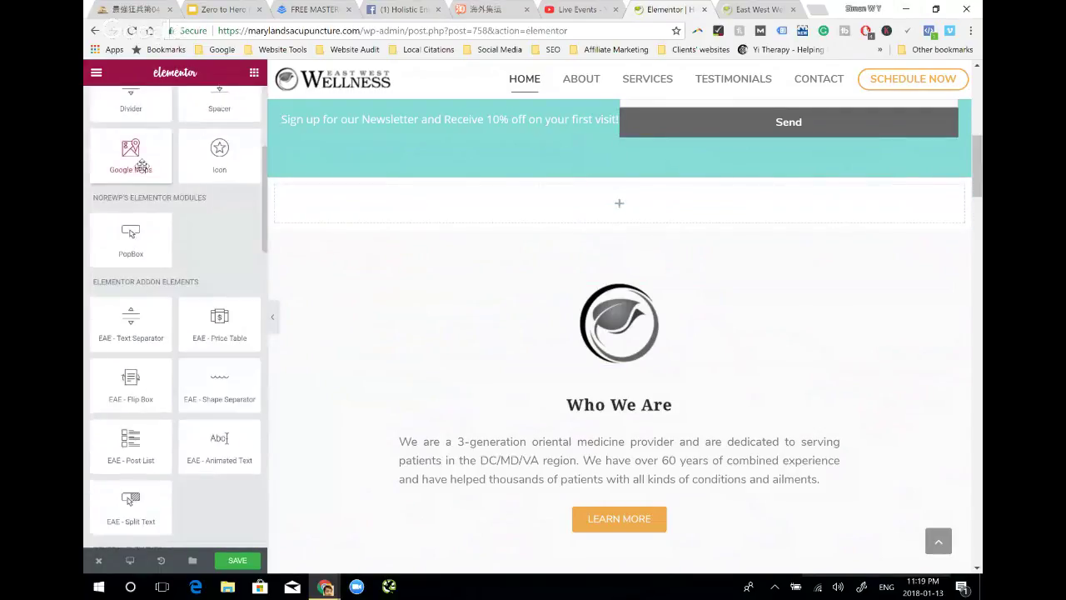
{"action": "left_click_drag", "start_coordinate": [142, 165], "coordinate": [487, 212]}
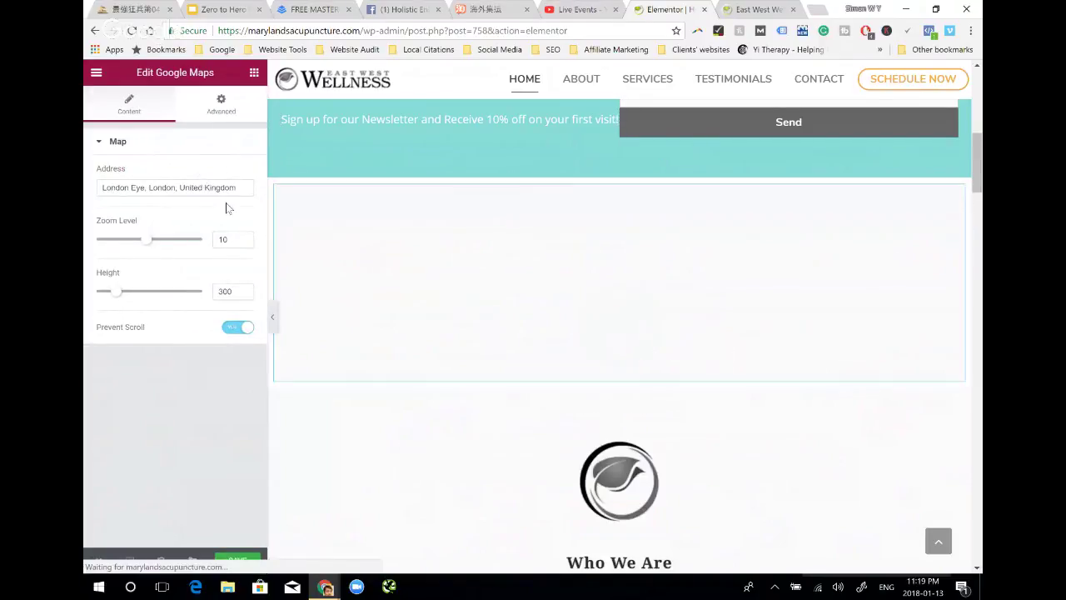
{"action": "left_click", "coordinate": [204, 188]}
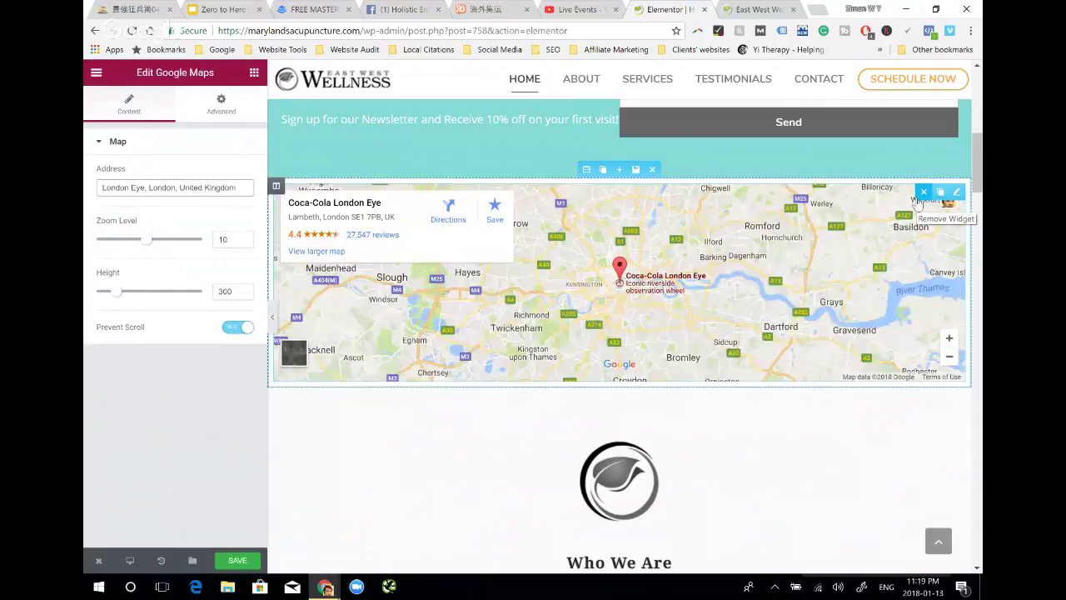
{"action": "left_click", "coordinate": [921, 193]}
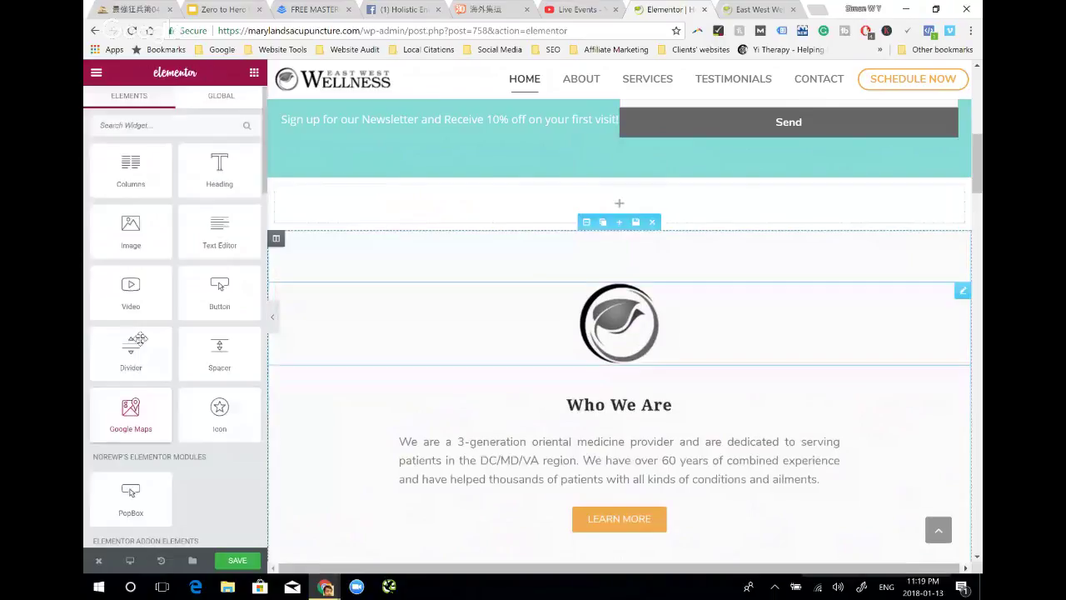
Add a PopBox widget to the empty column and preview its modal content settings
{"action": "scroll", "coordinate": [139, 339], "scroll_direction": "down", "scroll_amount": 4}
{"action": "left_click_drag", "start_coordinate": [131, 179], "coordinate": [367, 215]}
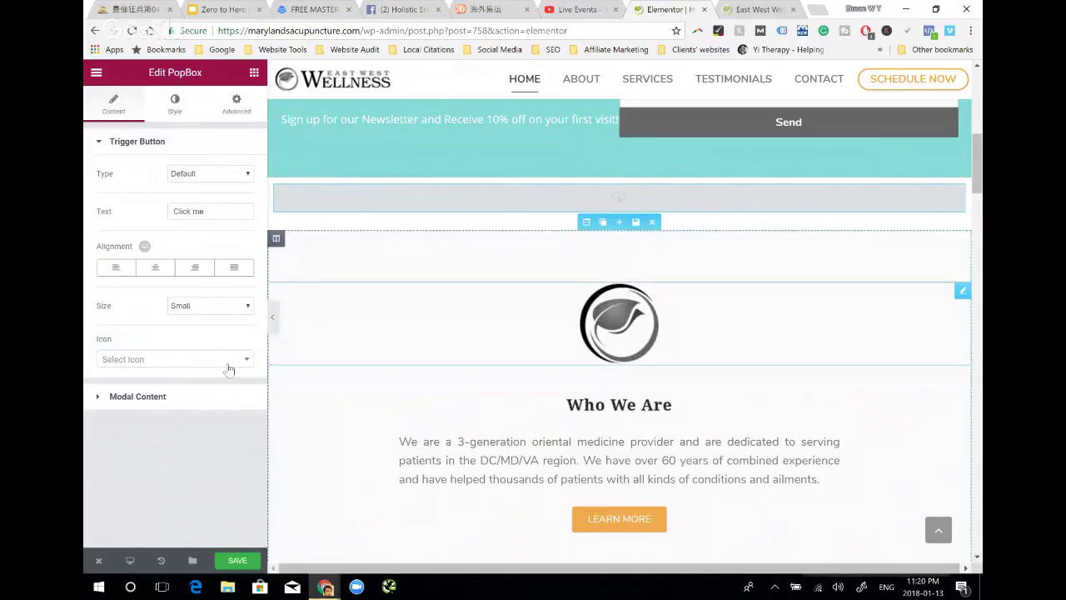
{"action": "left_click", "coordinate": [218, 400]}
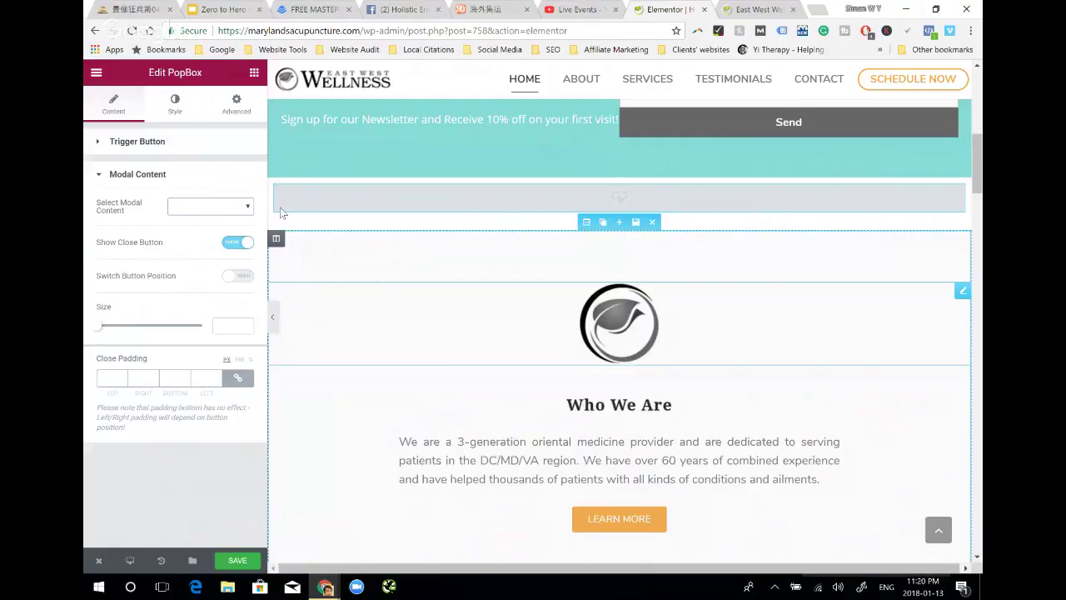
{"action": "left_click", "coordinate": [275, 316]}
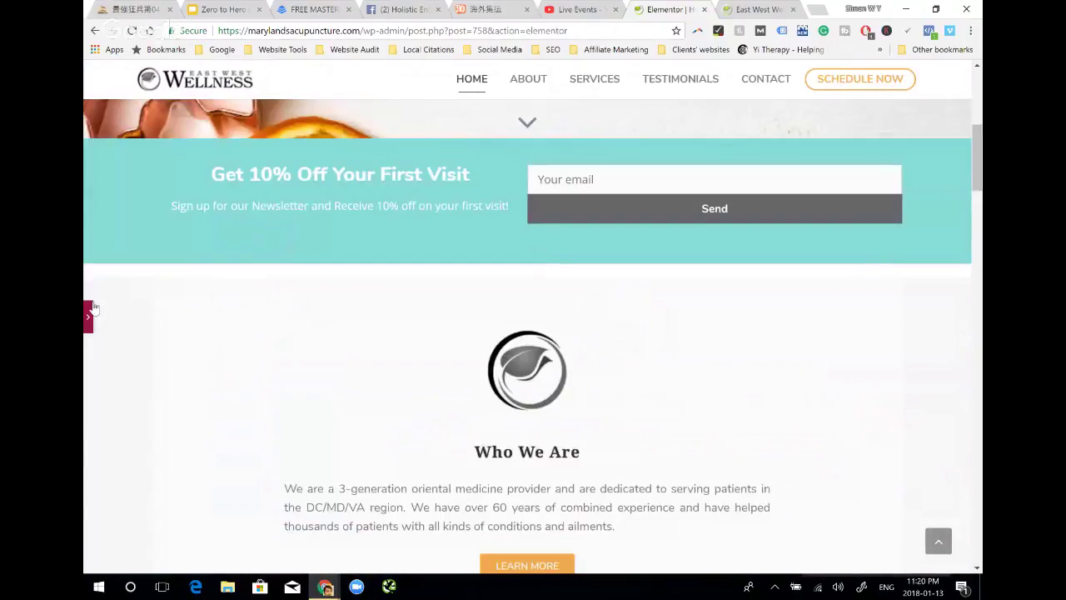
{"action": "left_click", "coordinate": [161, 129]}
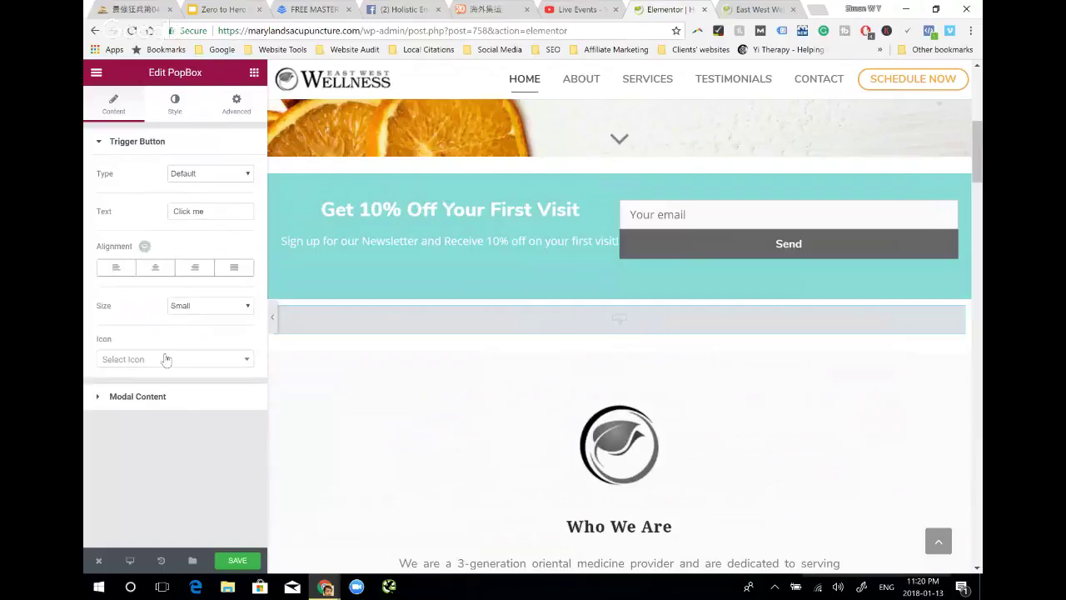
Set the PopBox trigger button icon to address-book-o and check its Style settings
{"action": "left_click", "coordinate": [166, 359]}
{"action": "left_click", "coordinate": [161, 432]}
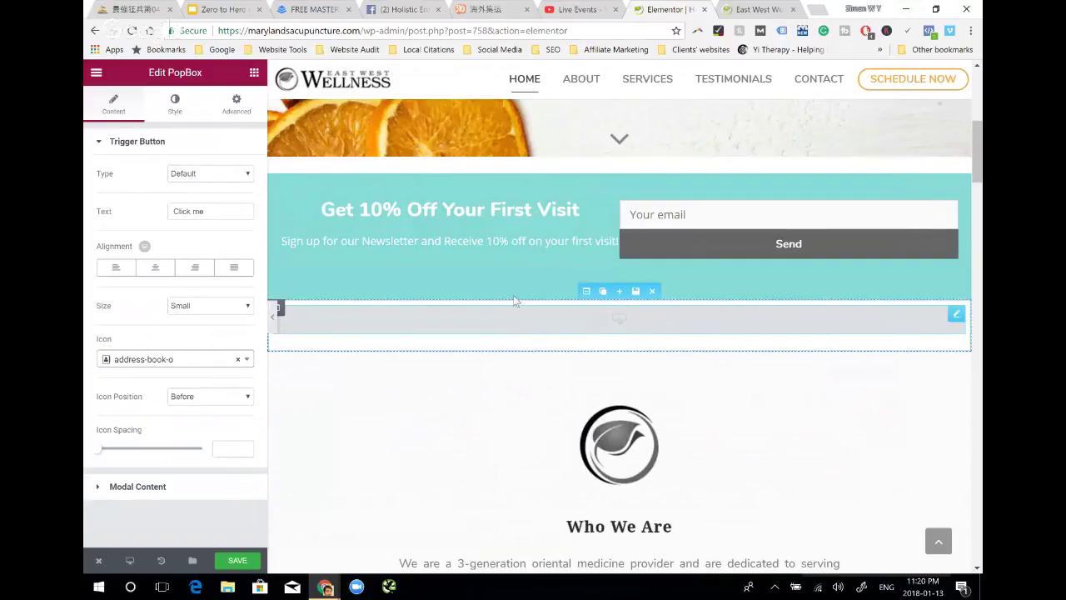
{"action": "left_click", "coordinate": [175, 104]}
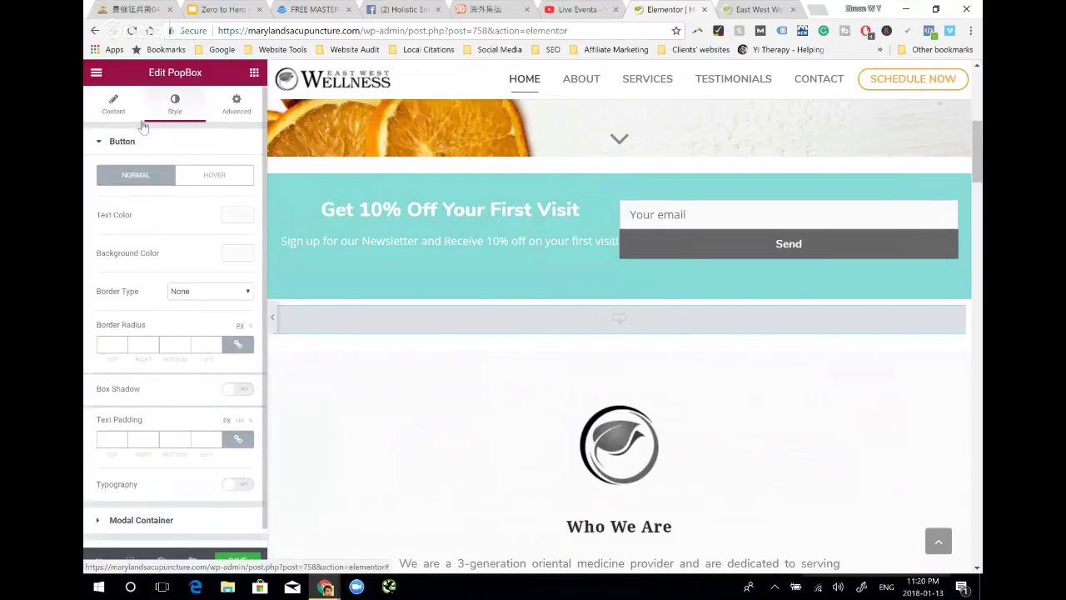
{"action": "left_click", "coordinate": [113, 104]}
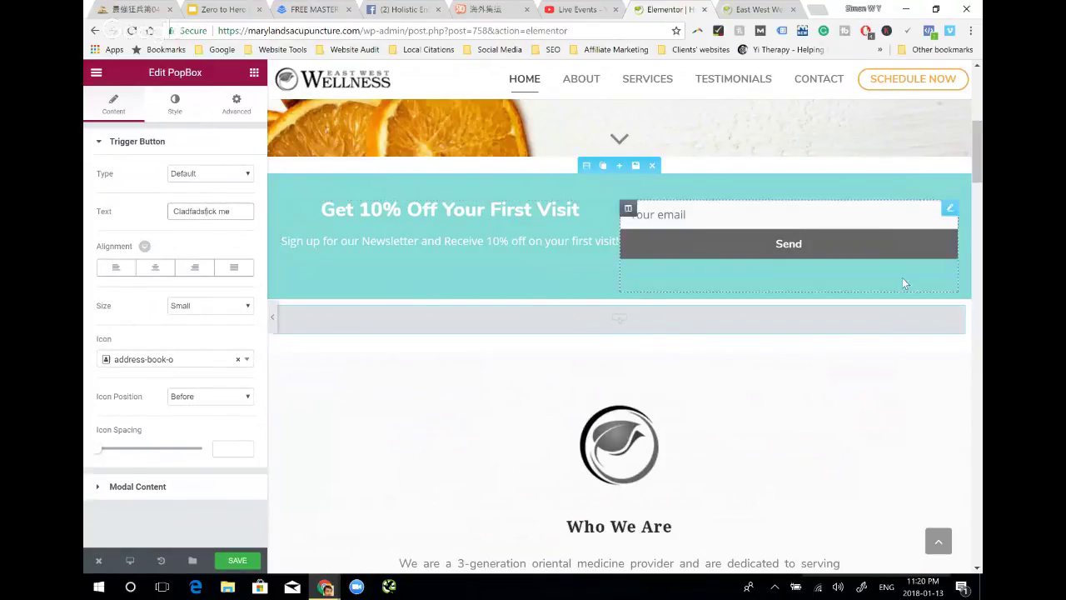
Remove the PopBox, then add and delete a trial Testimonial widget
{"action": "left_click", "coordinate": [923, 314]}
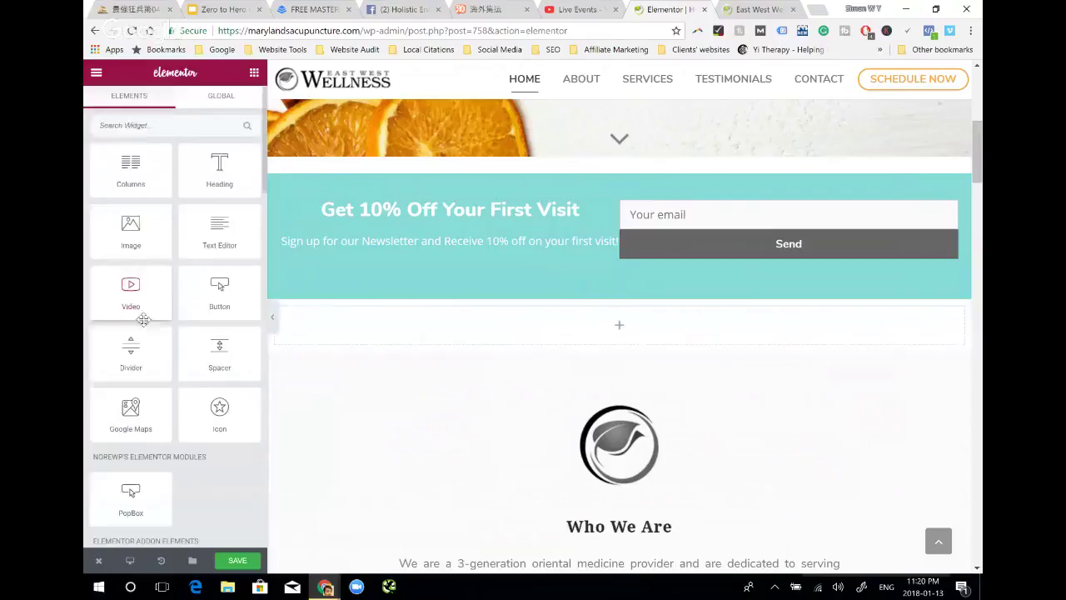
{"action": "scroll", "coordinate": [145, 317], "scroll_direction": "down", "scroll_amount": 5}
{"action": "scroll", "coordinate": [152, 303], "scroll_direction": "down", "scroll_amount": 2}
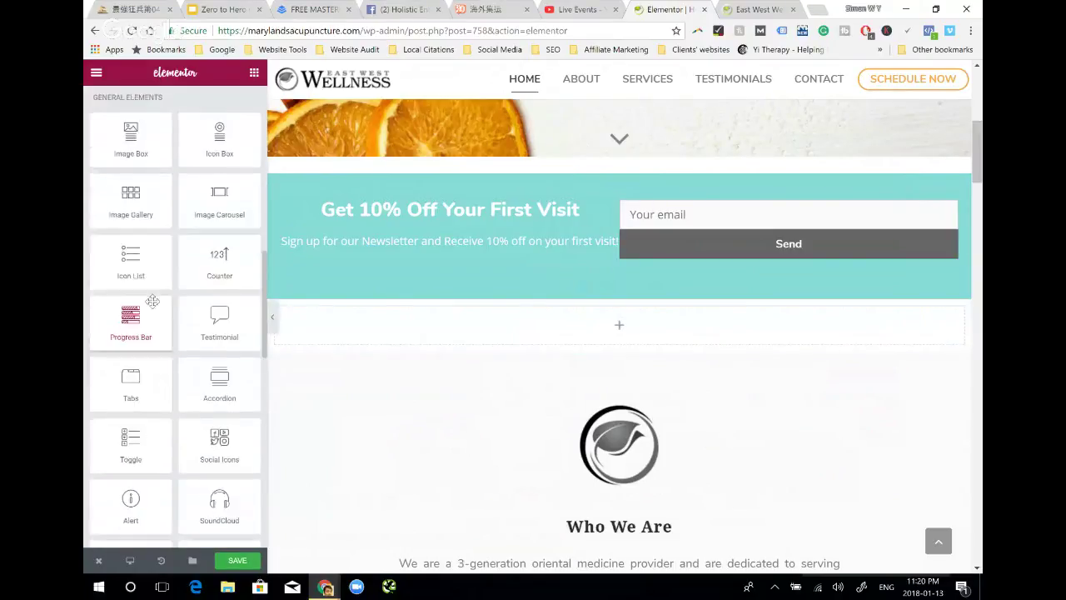
{"action": "scroll", "coordinate": [159, 304], "scroll_direction": "down", "scroll_amount": 2}
{"action": "scroll", "coordinate": [205, 297], "scroll_direction": "down", "scroll_amount": 1}
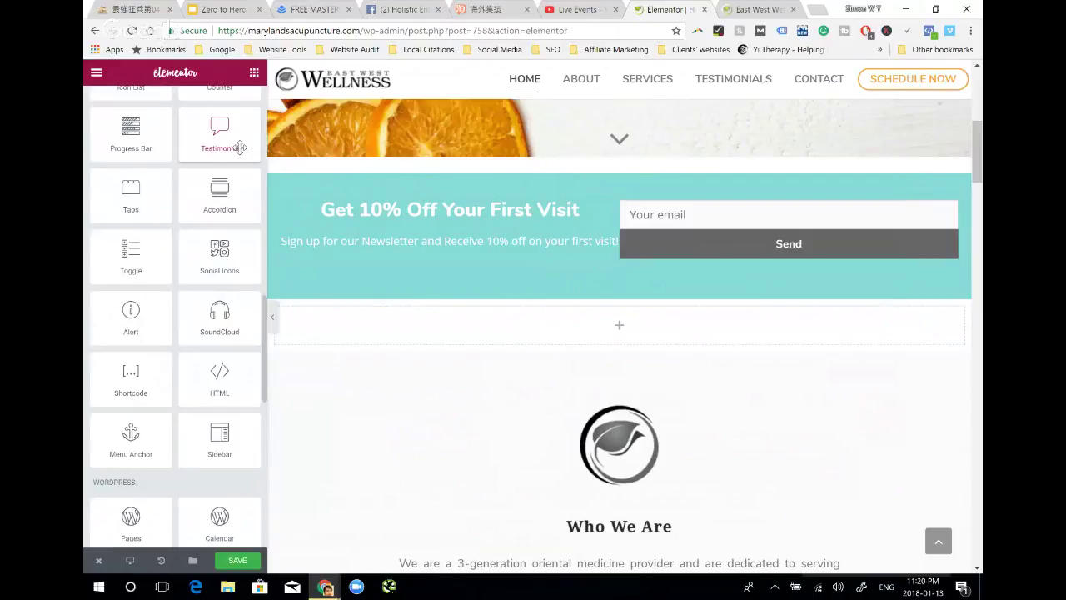
{"action": "left_click_drag", "start_coordinate": [240, 148], "coordinate": [391, 329]}
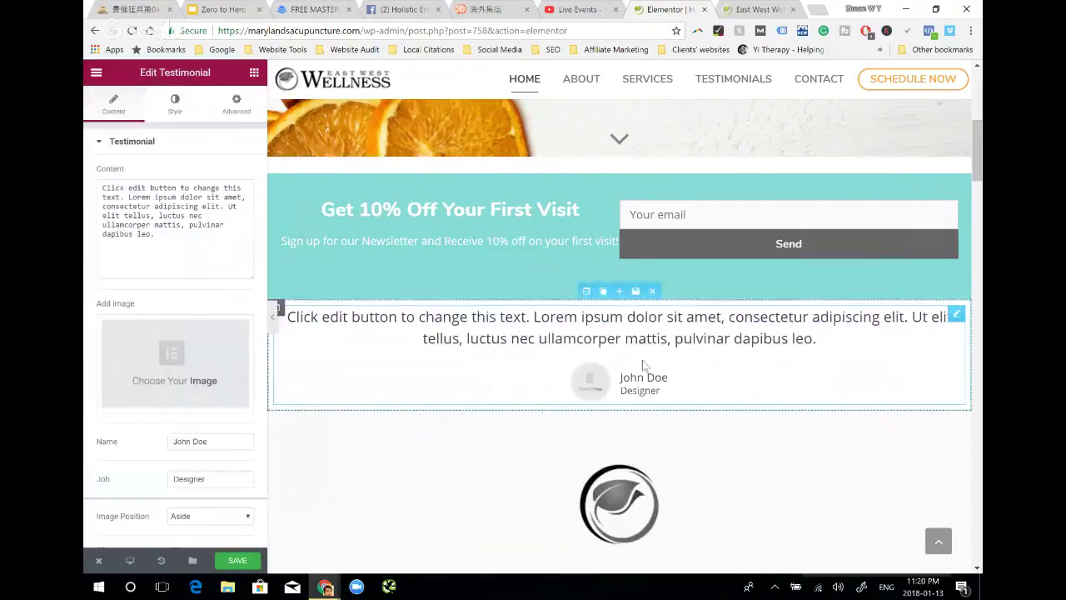
{"action": "mouse_move", "coordinate": [619, 349]}
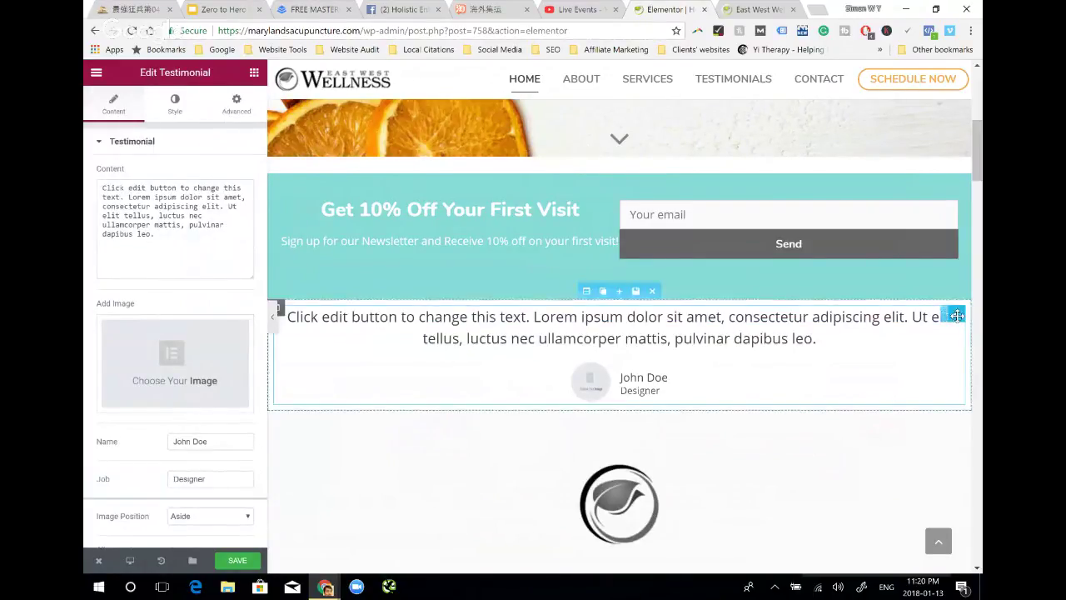
{"action": "left_click", "coordinate": [923, 314]}
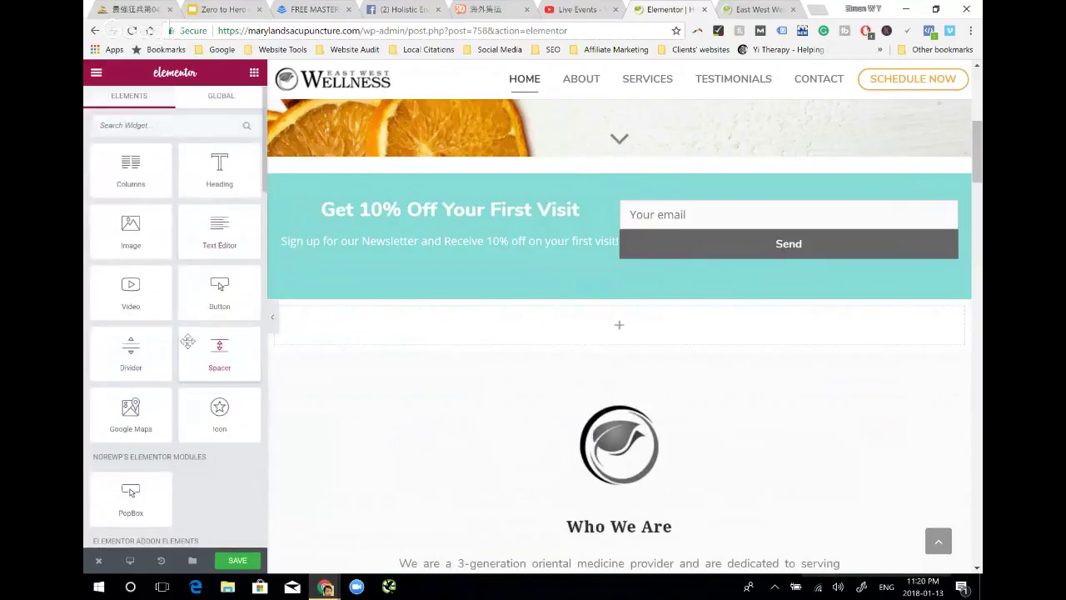
Delete the empty section under the newsletter band and save the page
{"action": "scroll", "coordinate": [195, 344], "scroll_direction": "down", "scroll_amount": 5}
{"action": "scroll", "coordinate": [208, 383], "scroll_direction": "down", "scroll_amount": 5}
{"action": "scroll", "coordinate": [217, 411], "scroll_direction": "down", "scroll_amount": 1}
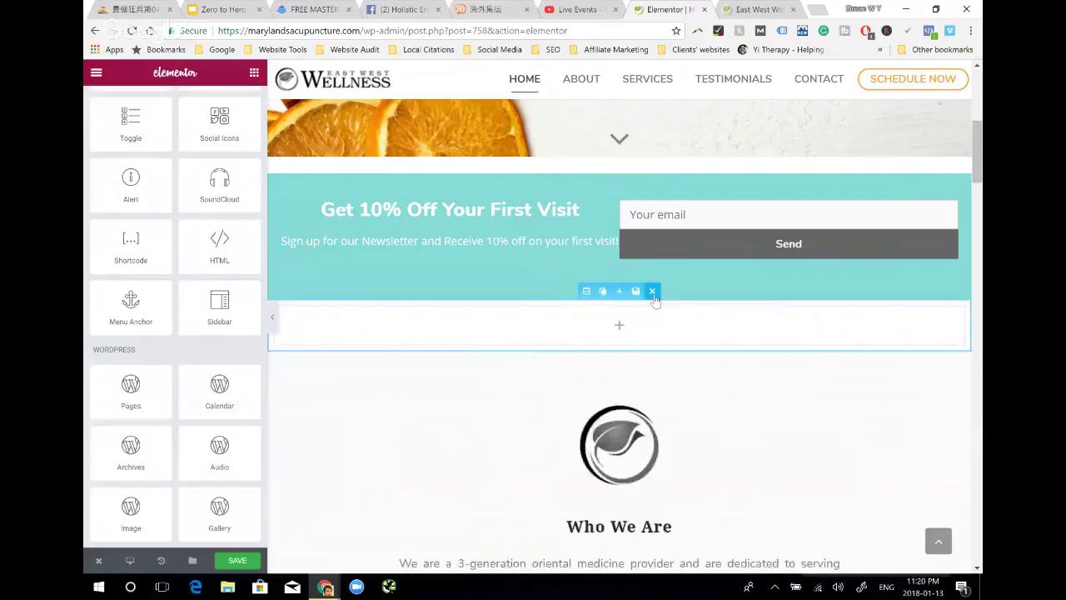
{"action": "left_click", "coordinate": [652, 290]}
{"action": "left_click", "coordinate": [239, 562]}
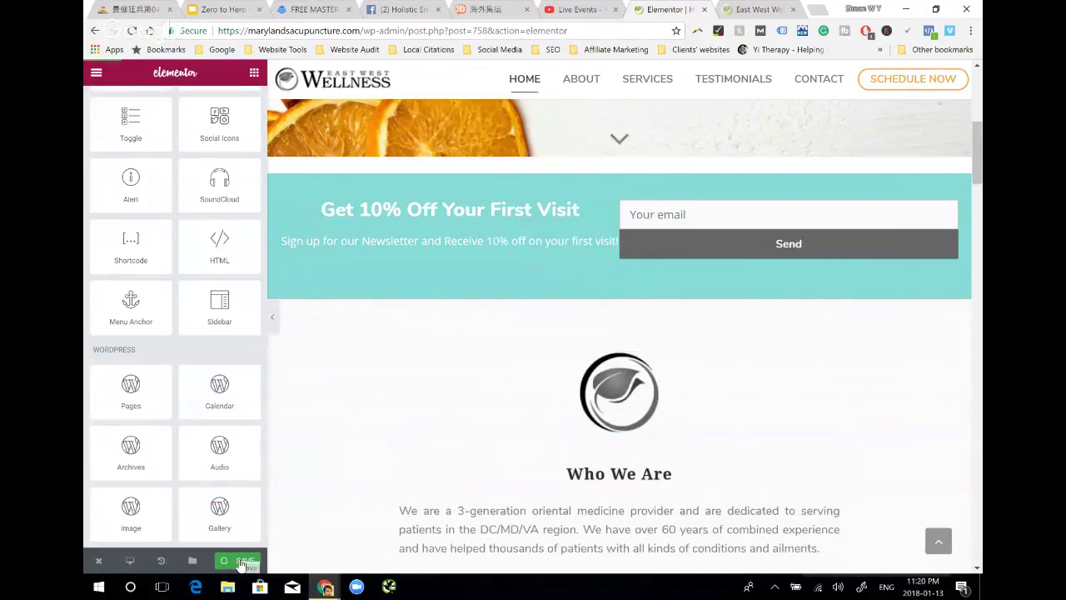
{"action": "mouse_move", "coordinate": [390, 243]}
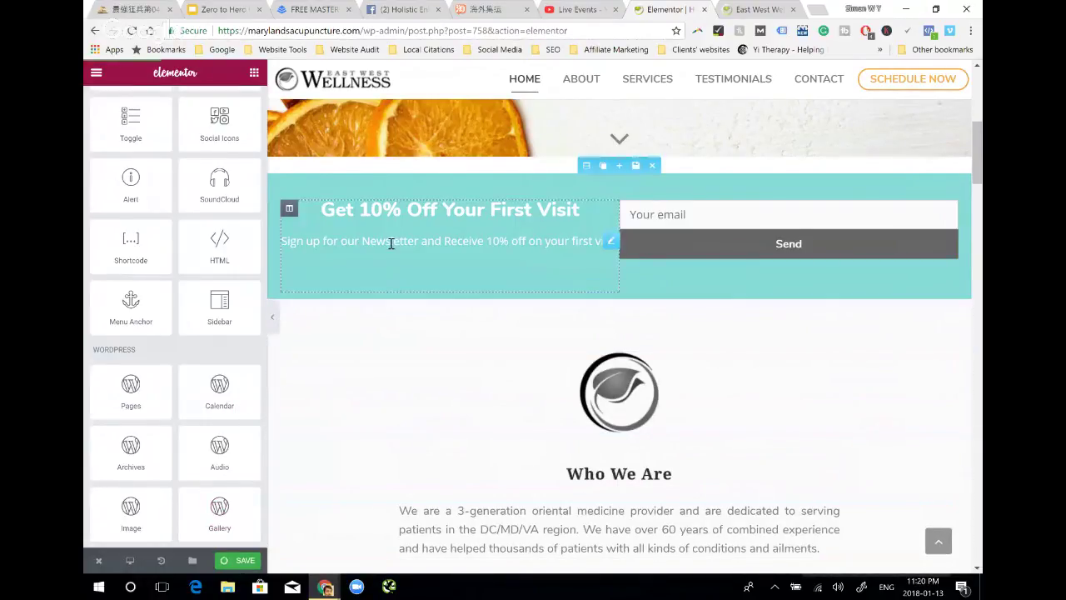
Save again with Ctrl+S and switch browser tabs to the live East West Wellness Center homepage
{"action": "key", "text": "ctrl+s"}
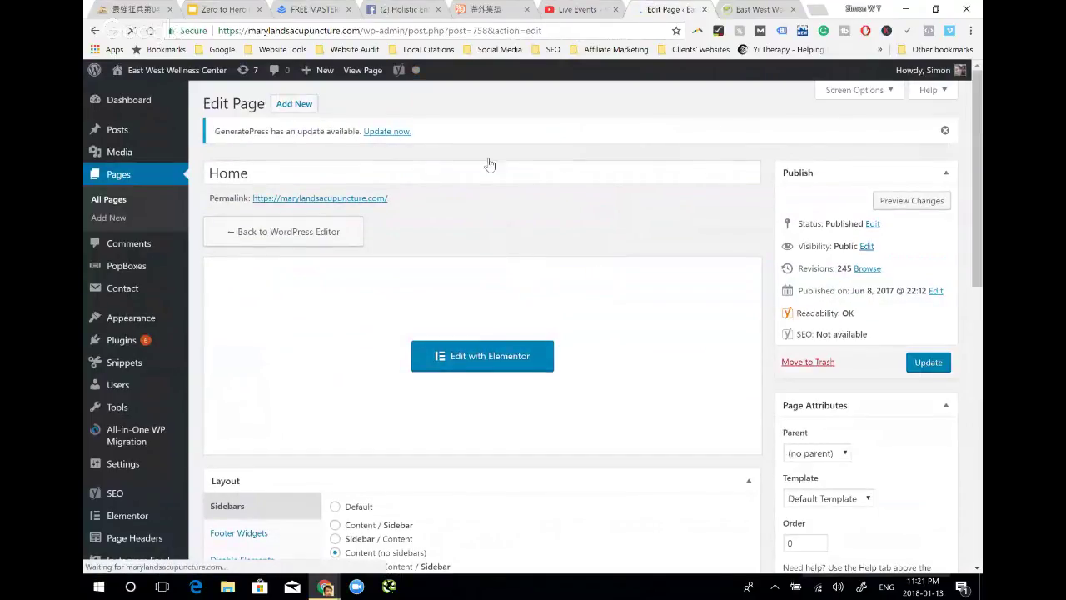
{"action": "left_click", "coordinate": [581, 7]}
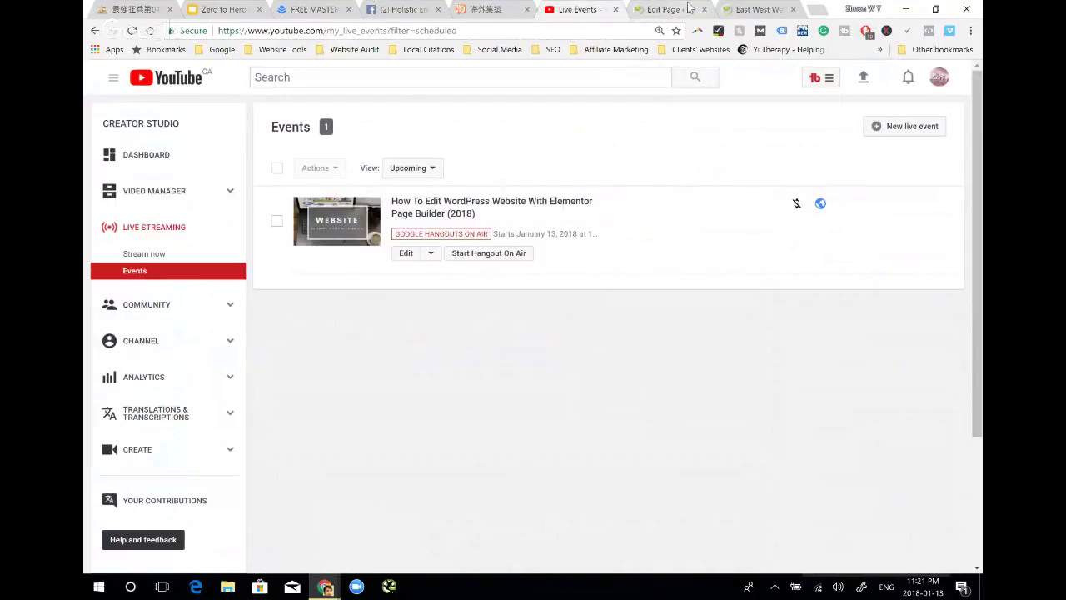
{"action": "left_click", "coordinate": [688, 8]}
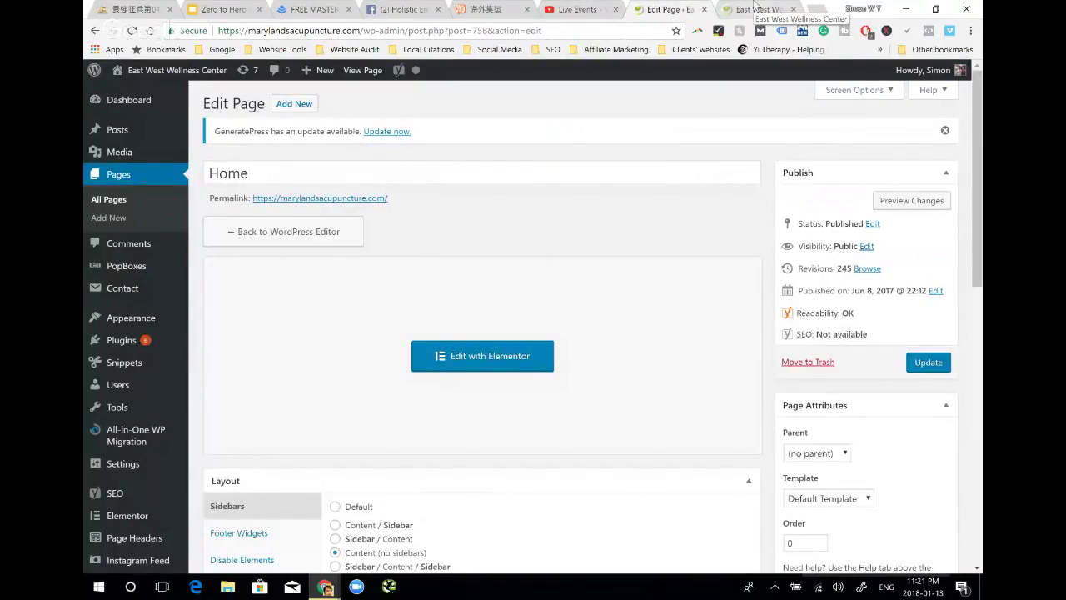
{"action": "left_click", "coordinate": [754, 7]}
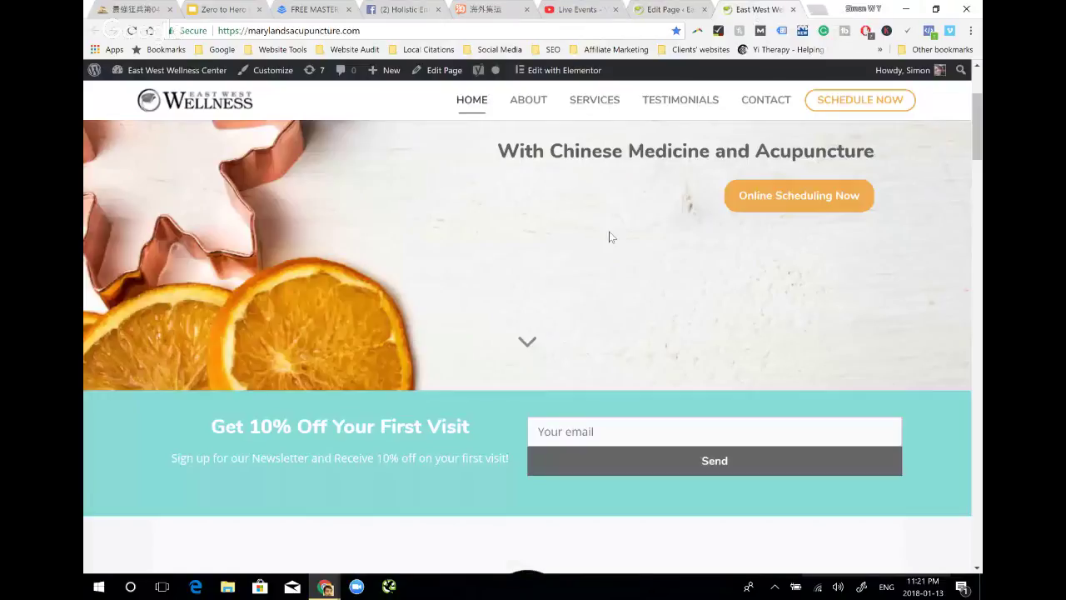
{"action": "scroll", "coordinate": [574, 339], "scroll_direction": "down", "scroll_amount": 1}
{"action": "scroll", "coordinate": [577, 337], "scroll_direction": "up", "scroll_amount": 2}
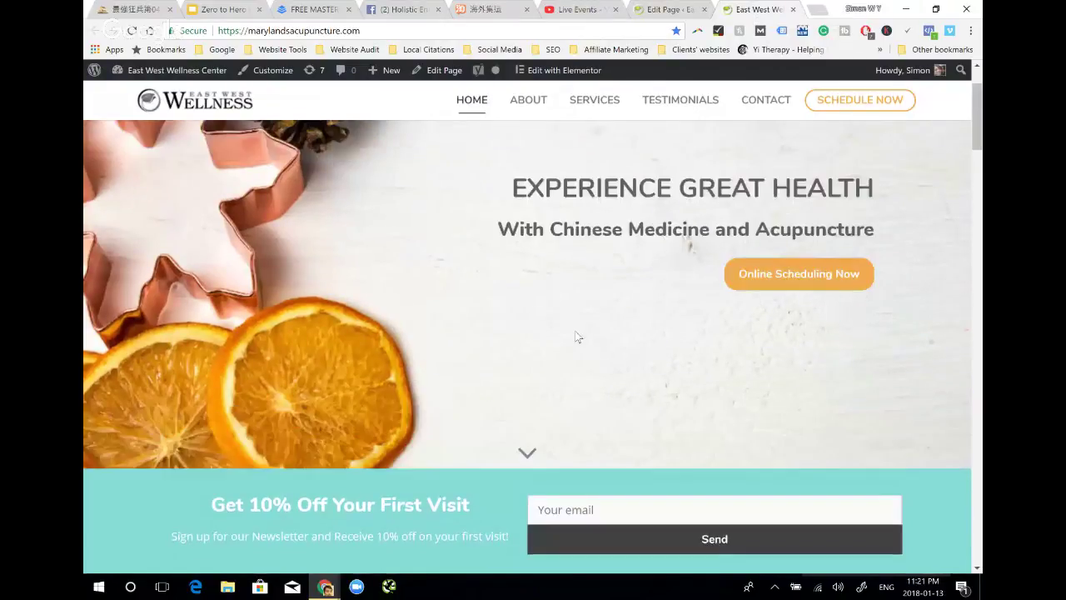
{"action": "scroll", "coordinate": [577, 337], "scroll_direction": "up", "scroll_amount": 1}
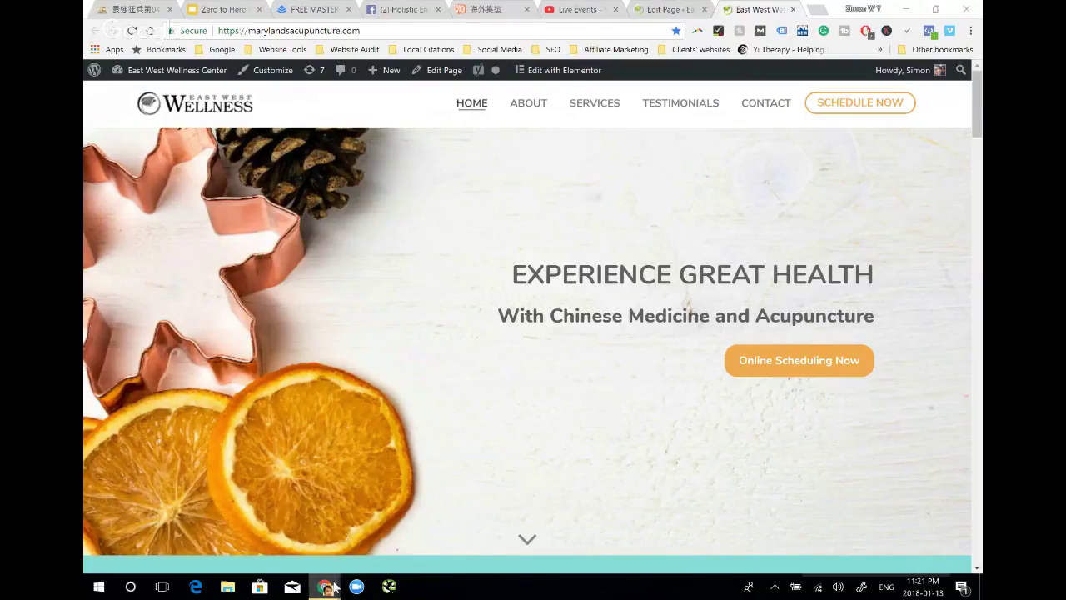
{"action": "mouse_move", "coordinate": [324, 586]}
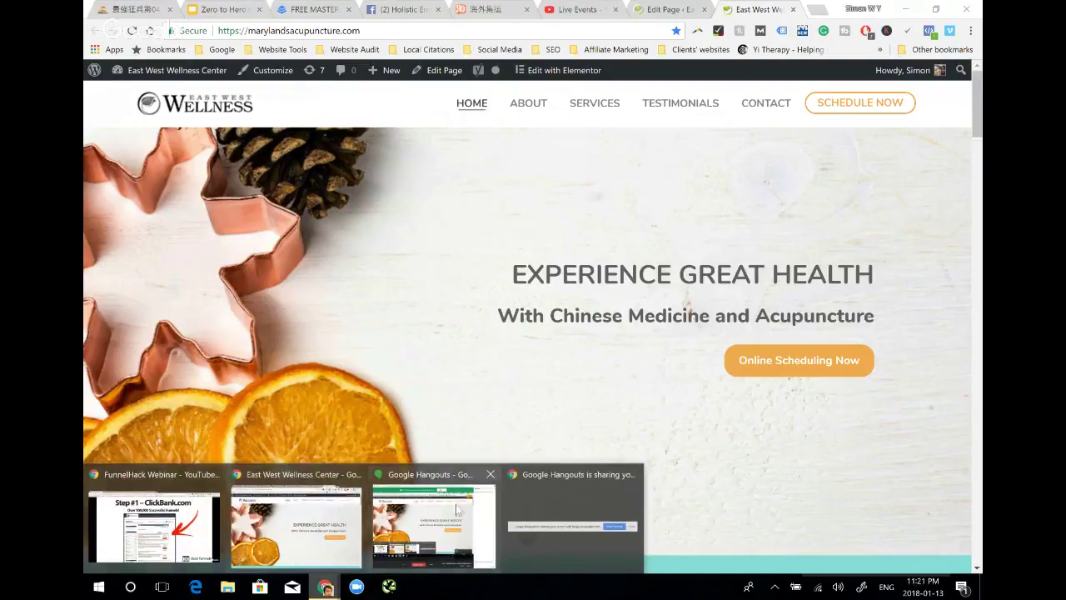
Bring the live Google Hangouts broadcast window, screen-sharing the East West Wellness homepage, back to front
{"action": "left_click", "coordinate": [474, 510]}
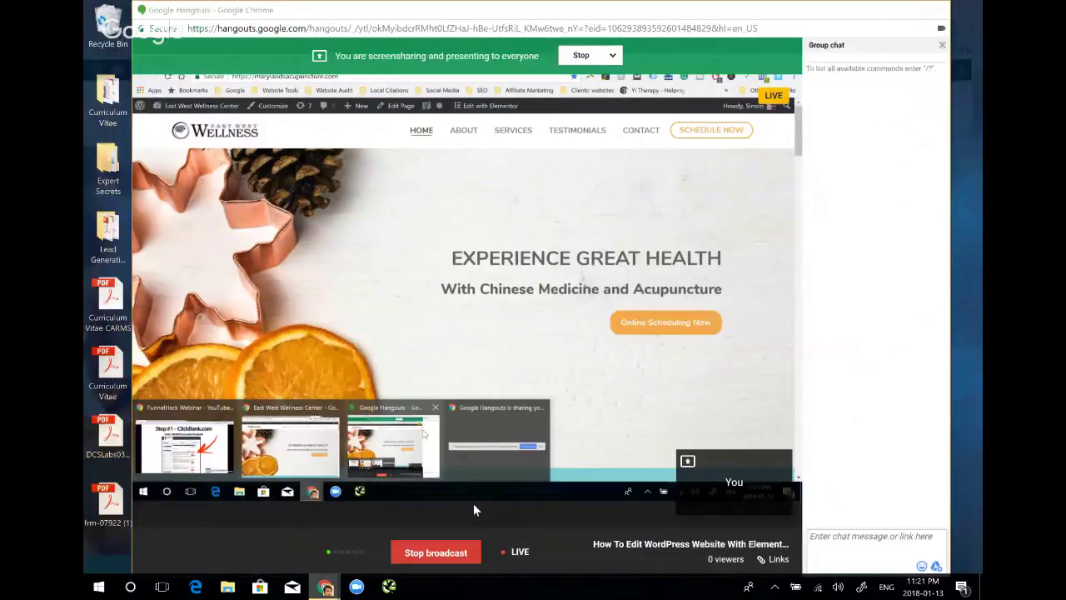